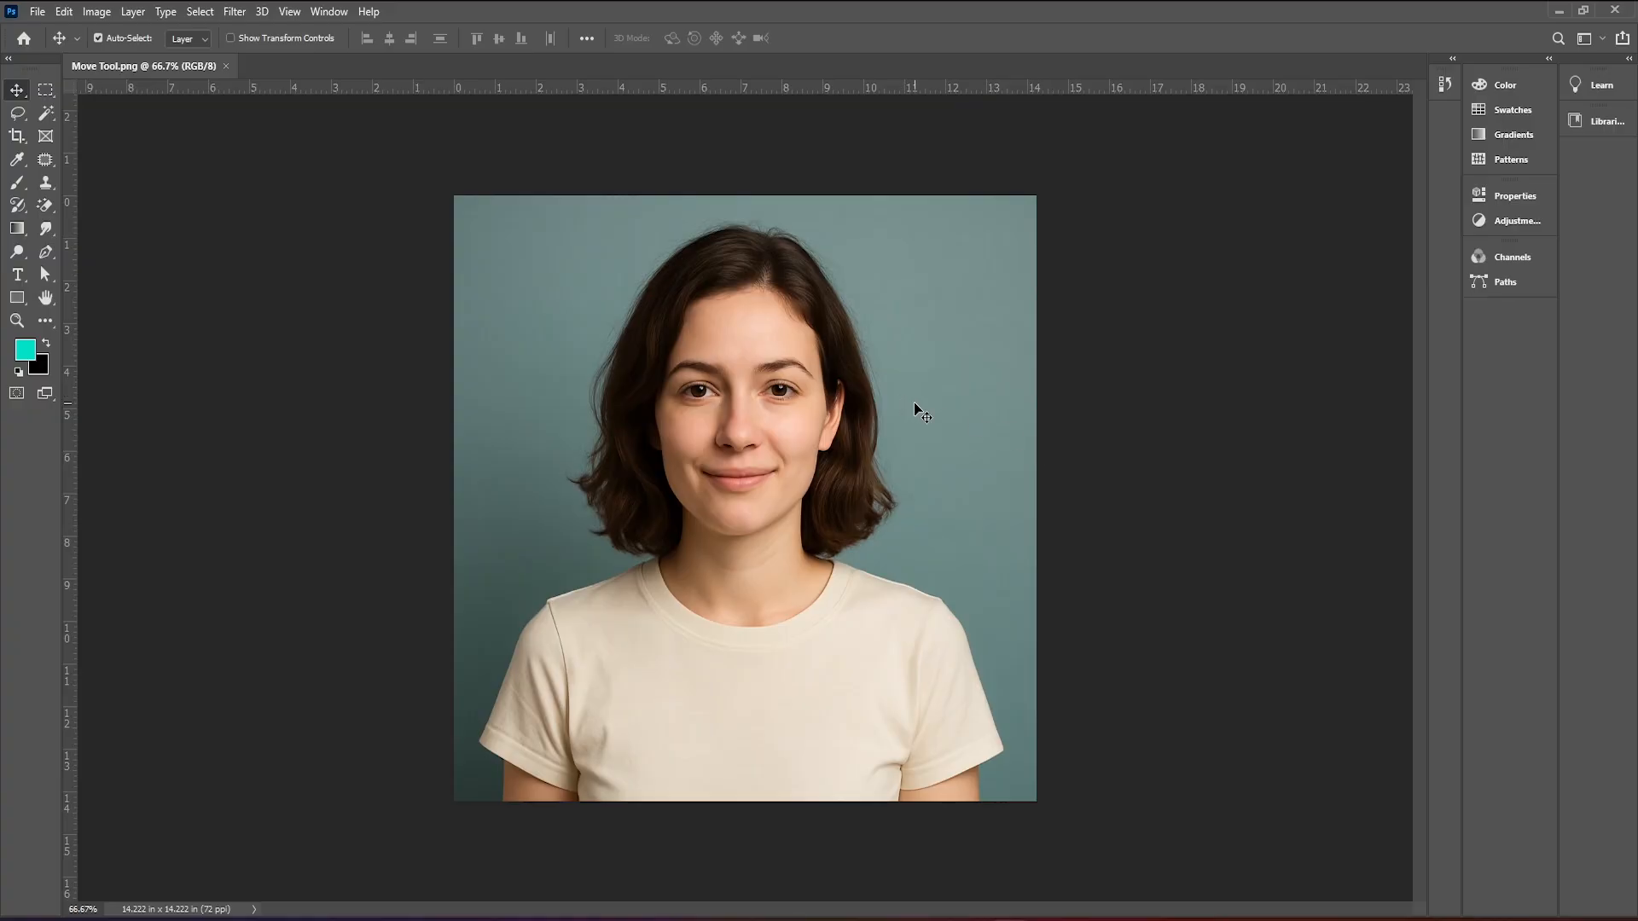
# Show the Layers panel in the workspace.
pyautogui.click(329, 12)
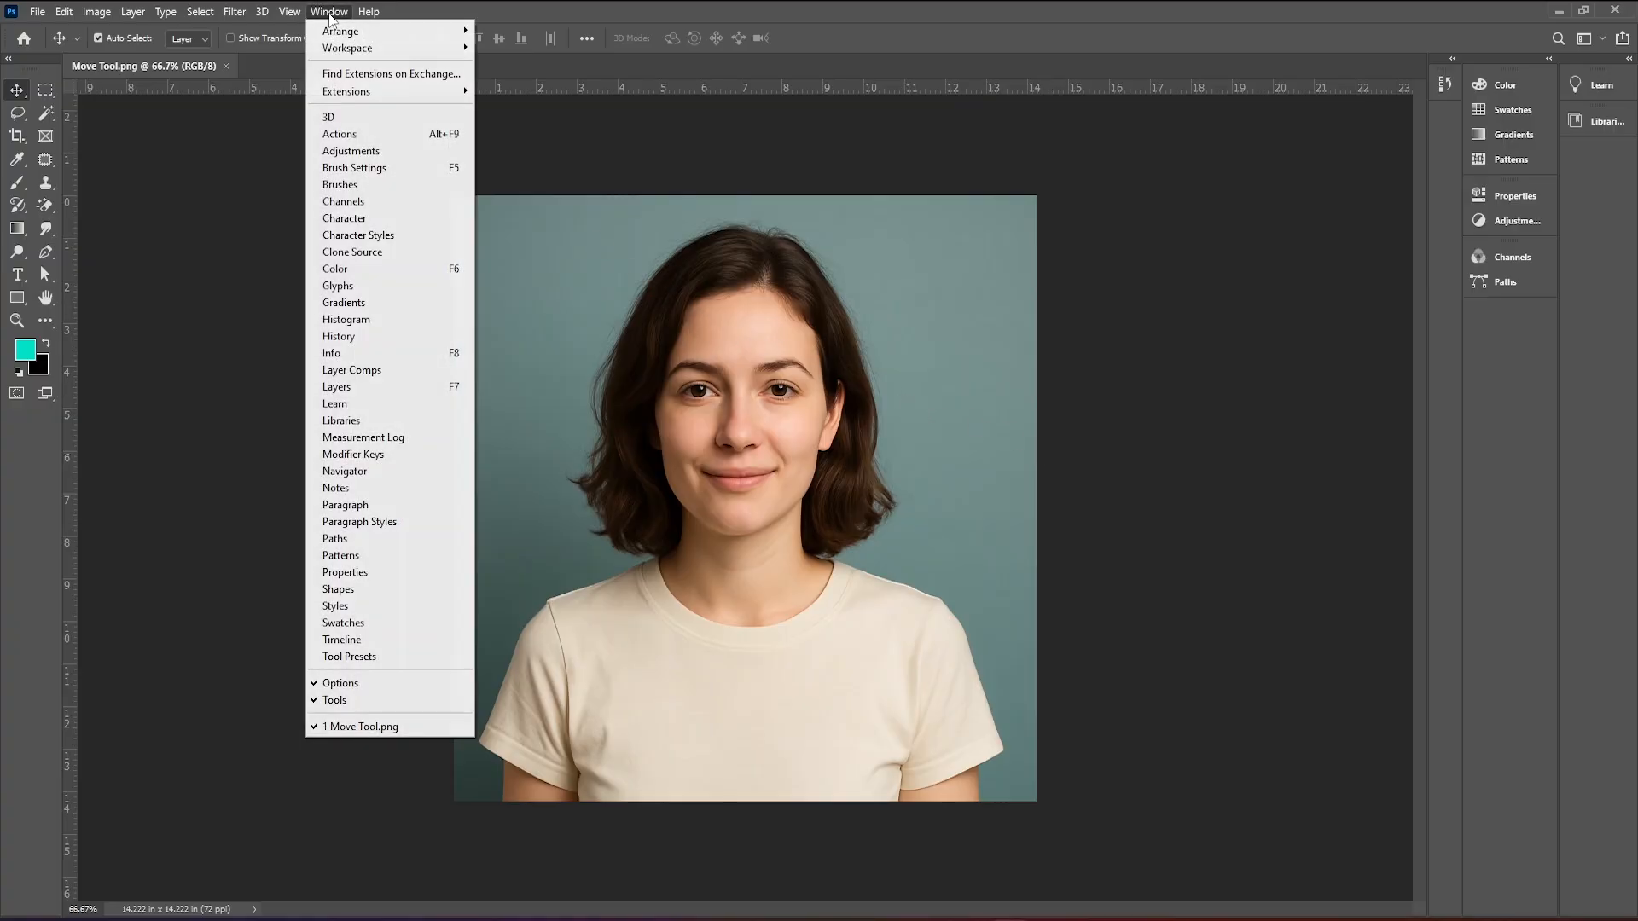
pyautogui.click(335, 388)
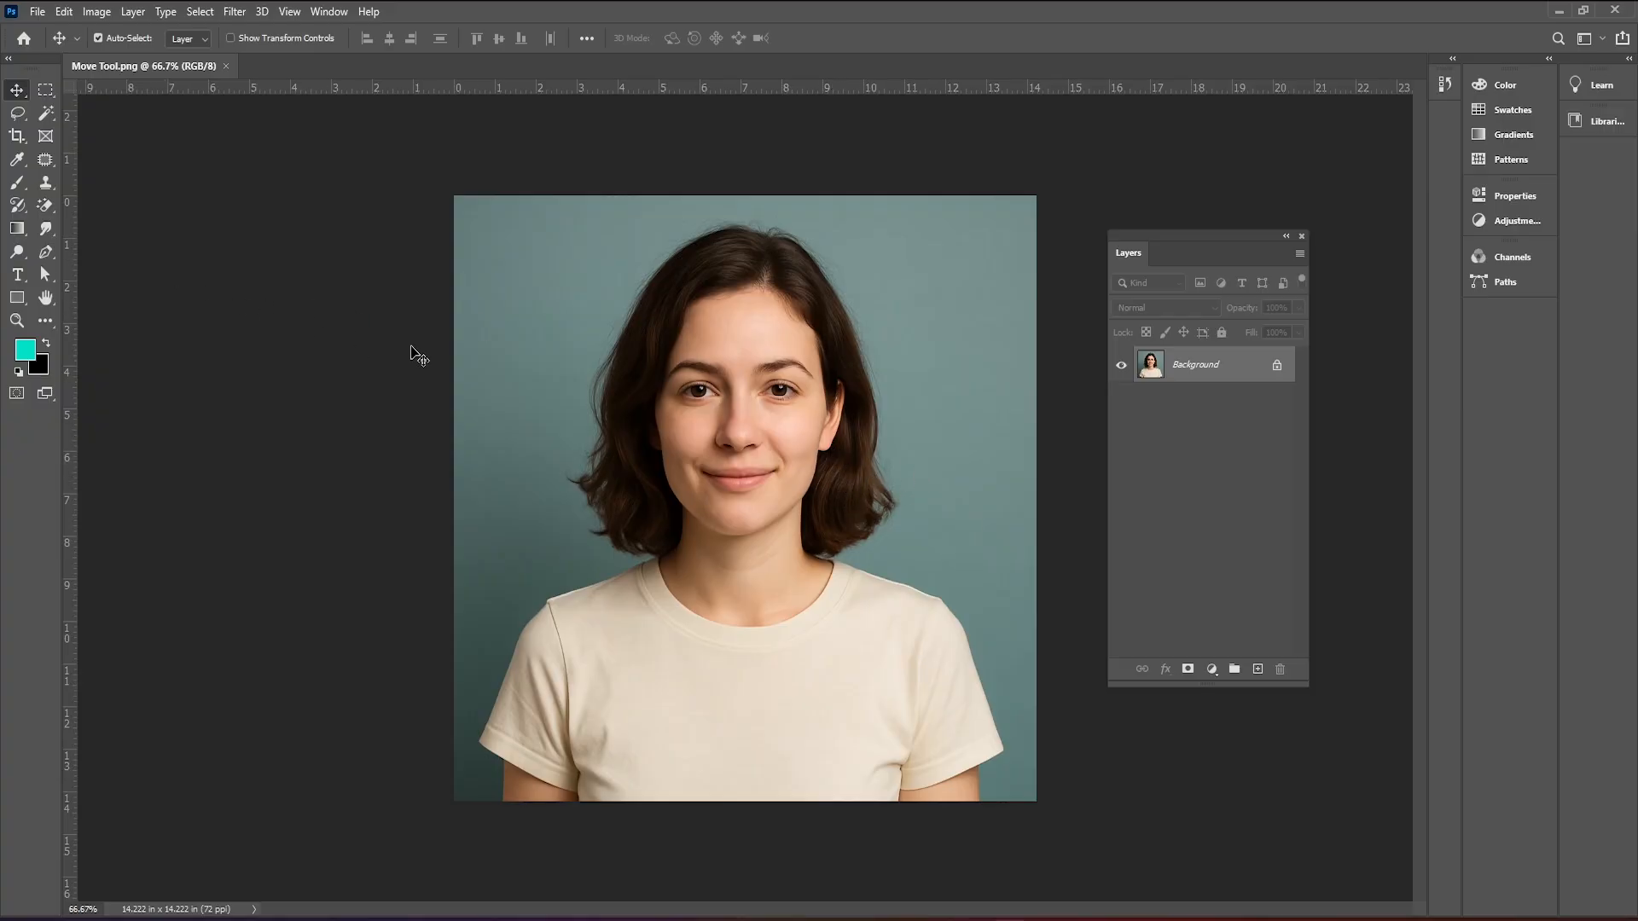
# Try moving the locked Background portrait by converting it to a normal layer, and shift it up and left on the canvas.
pyautogui.moveTo(815, 420); pyautogui.dragTo(750, 421)
pyautogui.moveTo(1016, 265); pyautogui.dragTo(925, 279)
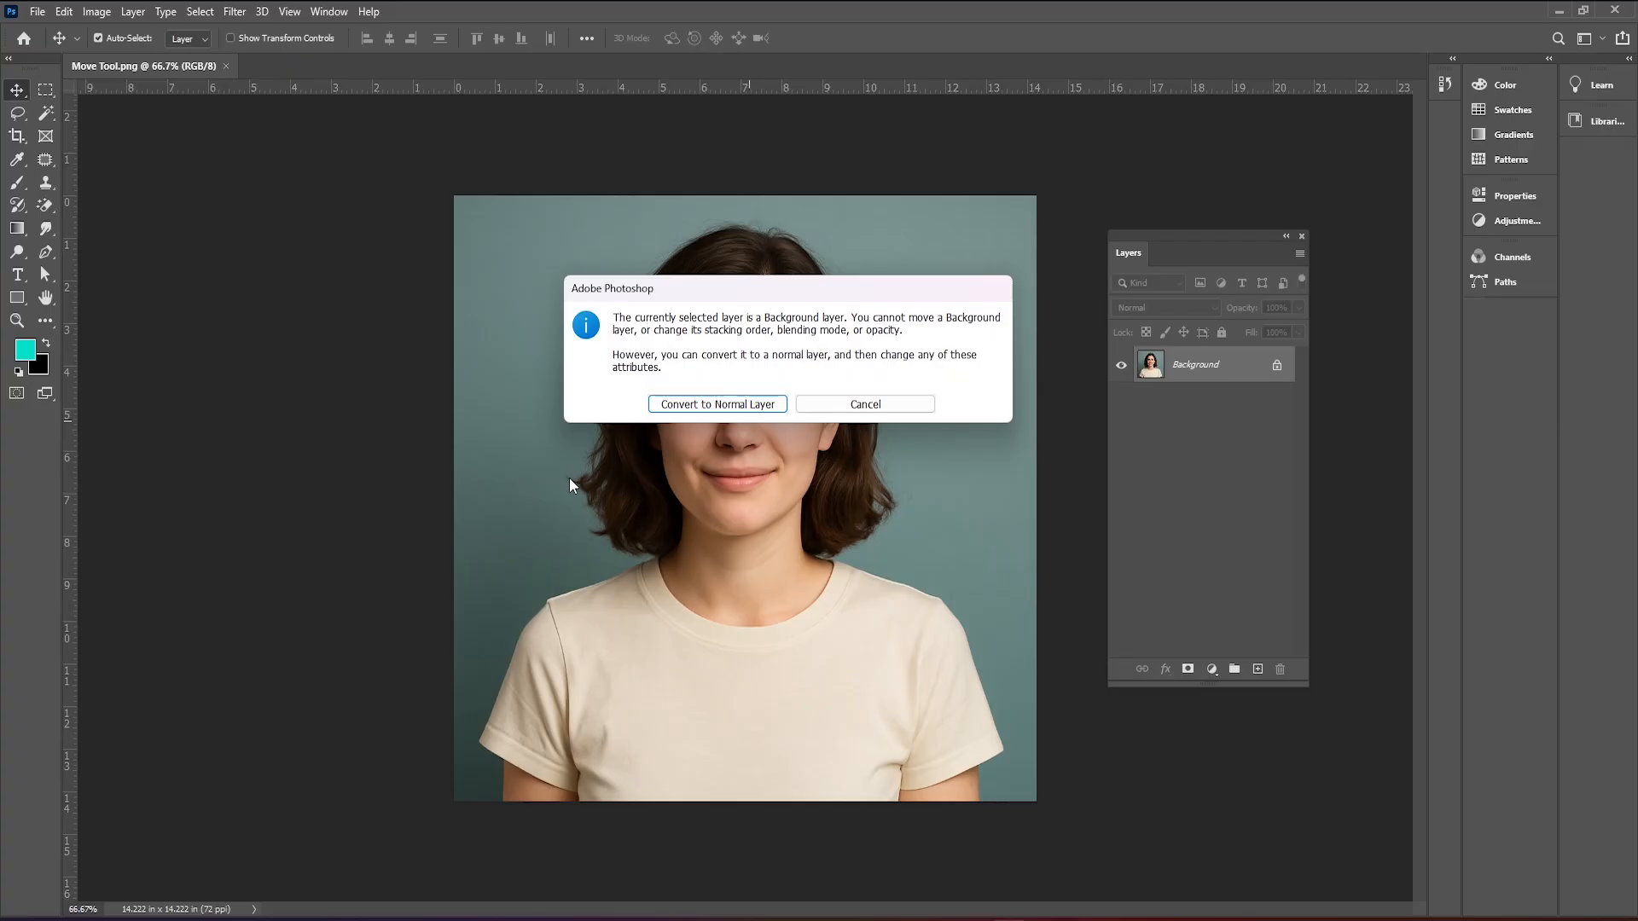
pyautogui.moveTo(787, 291); pyautogui.dragTo(855, 299)
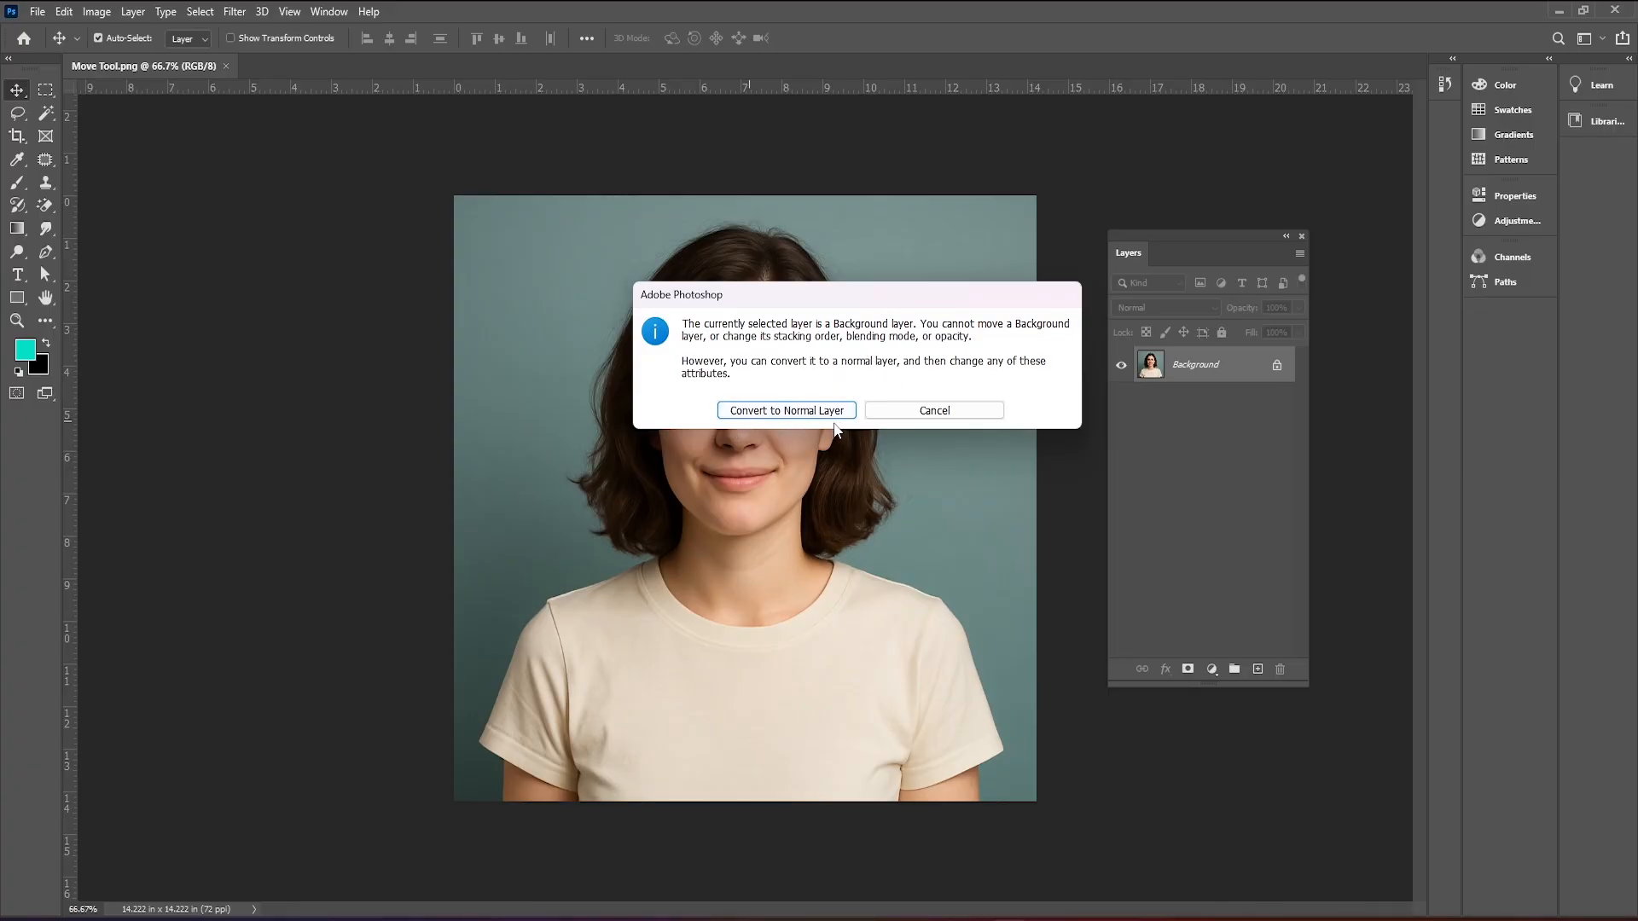
pyautogui.click(788, 412)
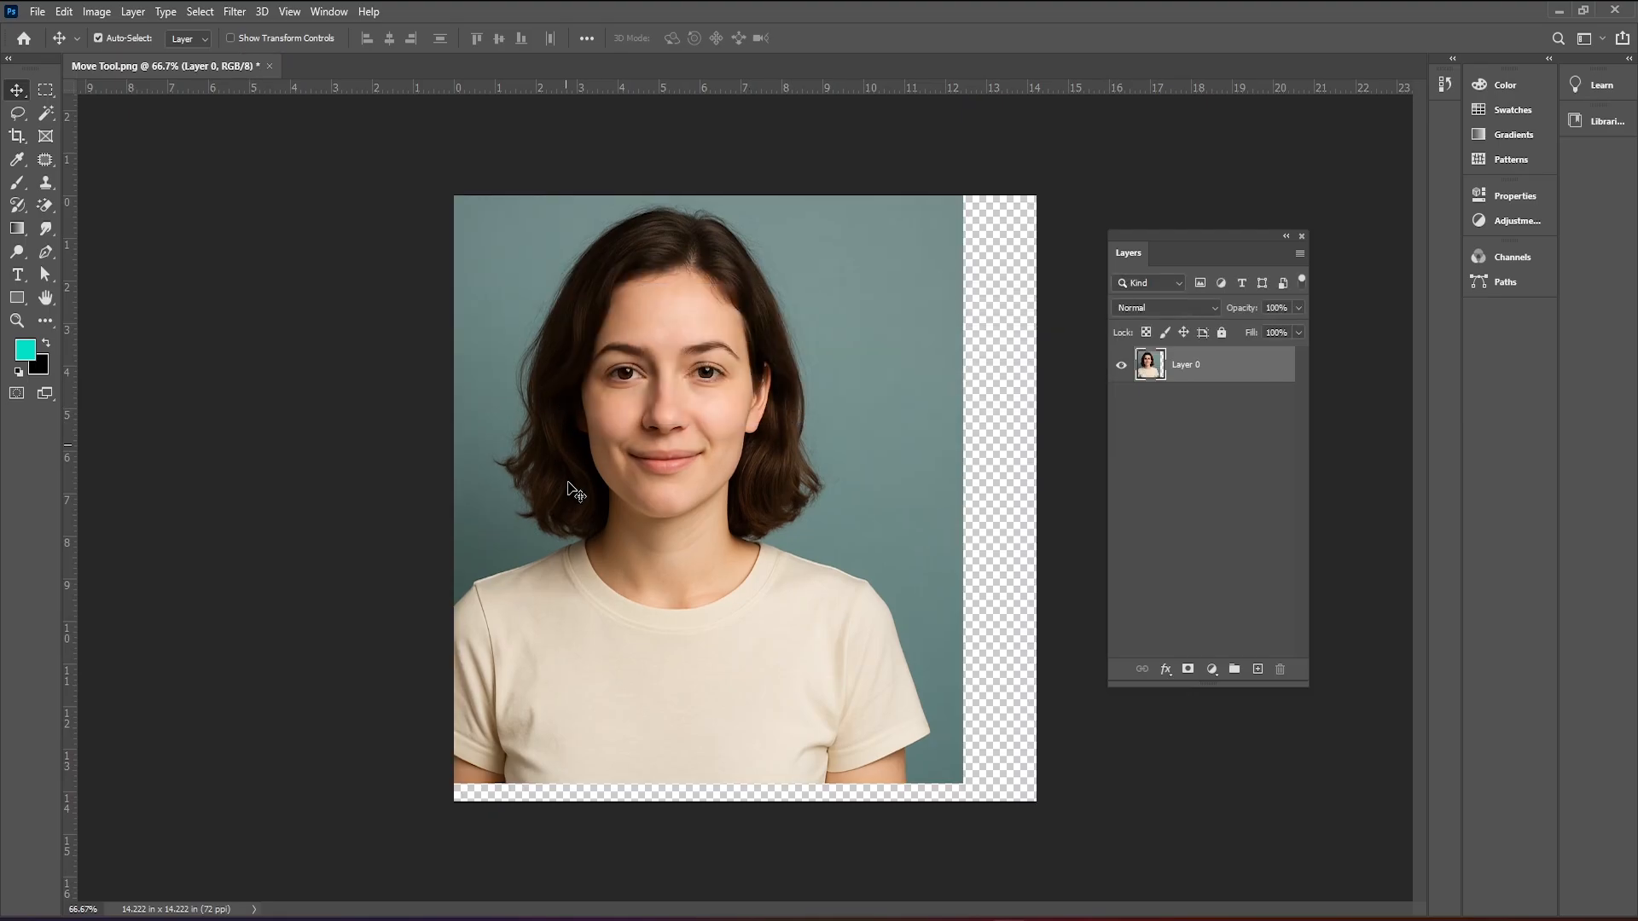
pyautogui.moveTo(793, 471); pyautogui.dragTo(684, 436)
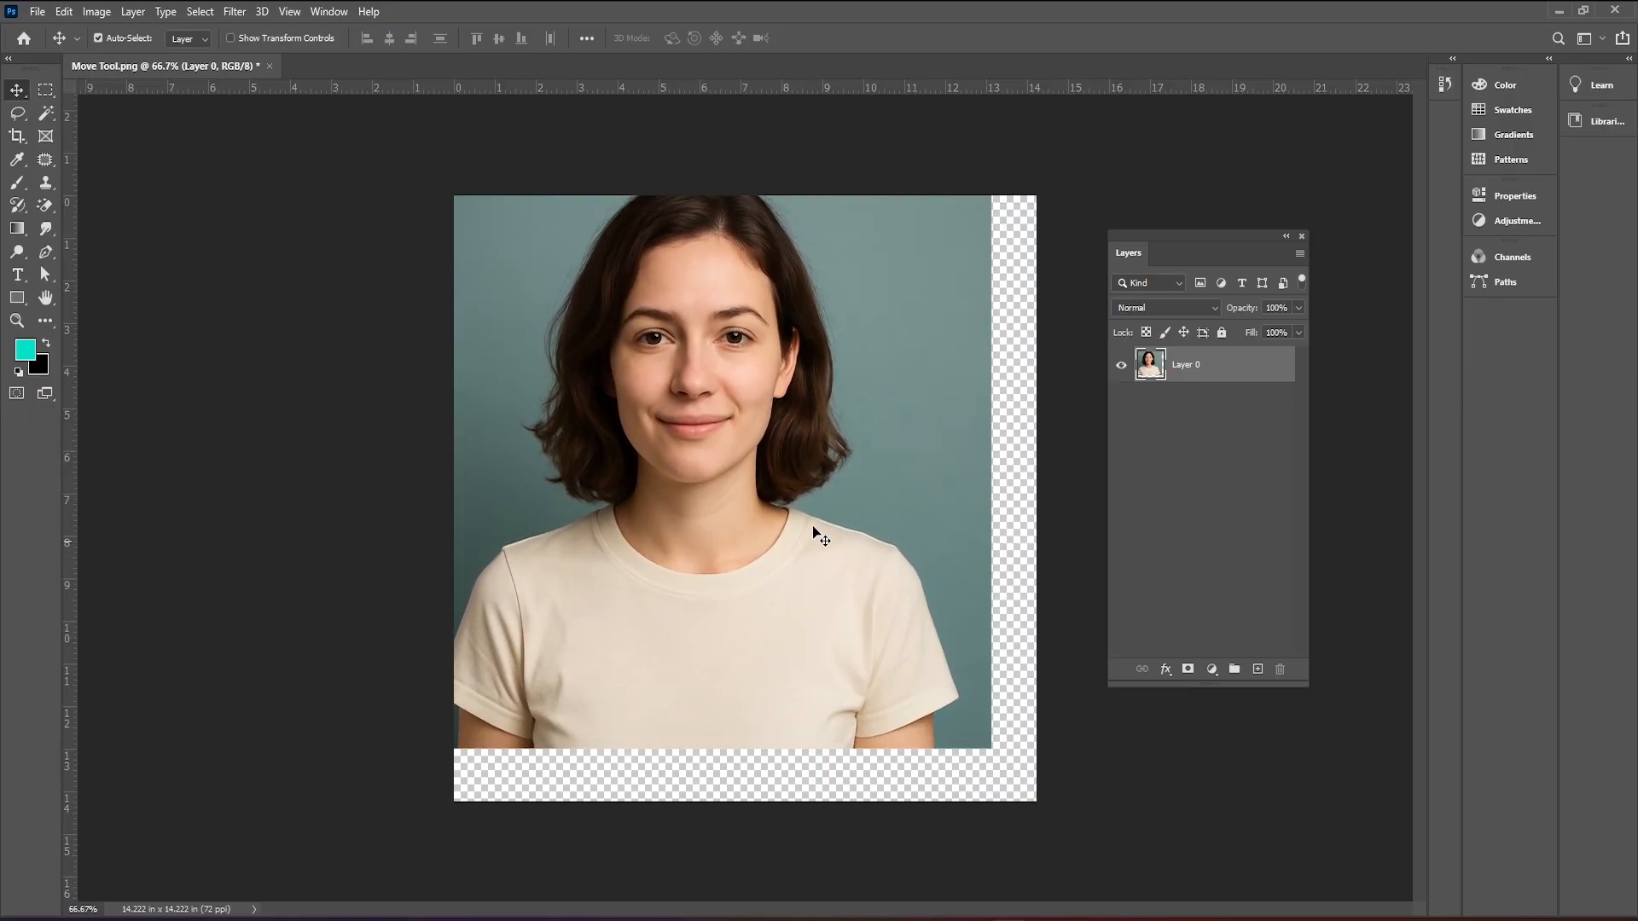
# Undo the portrait moves and the layer conversion, and cancel another attempt to move the locked Background.
pyautogui.hotkey('ctrl', 'z')
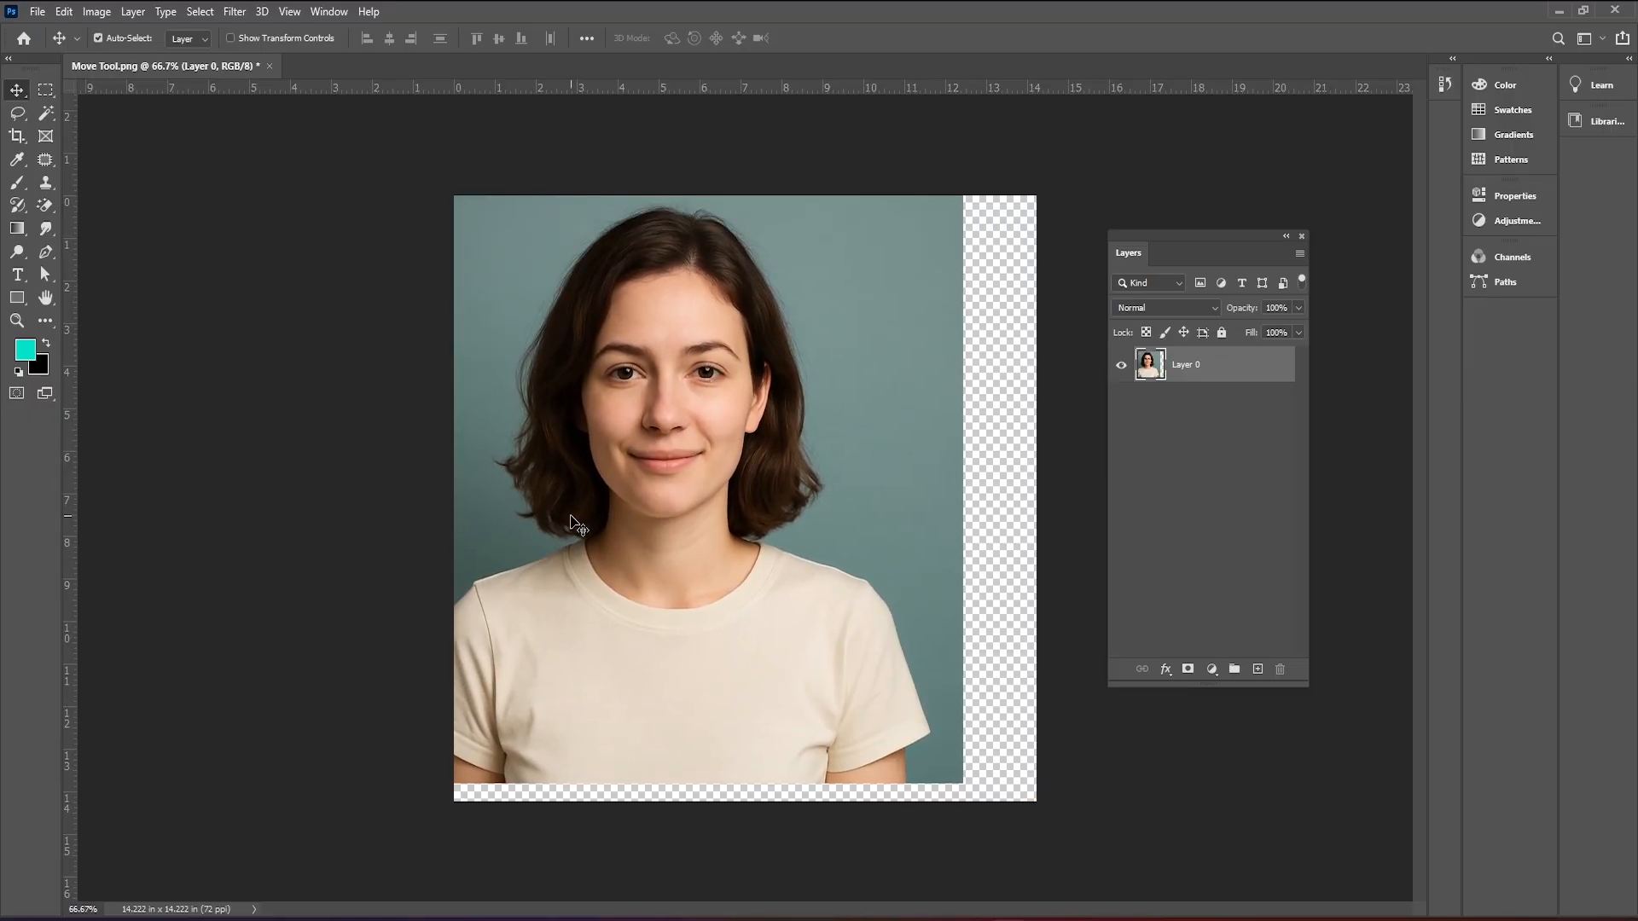
pyautogui.hotkey('ctrl', 'z')
pyautogui.hotkey('ctrl', 'z')
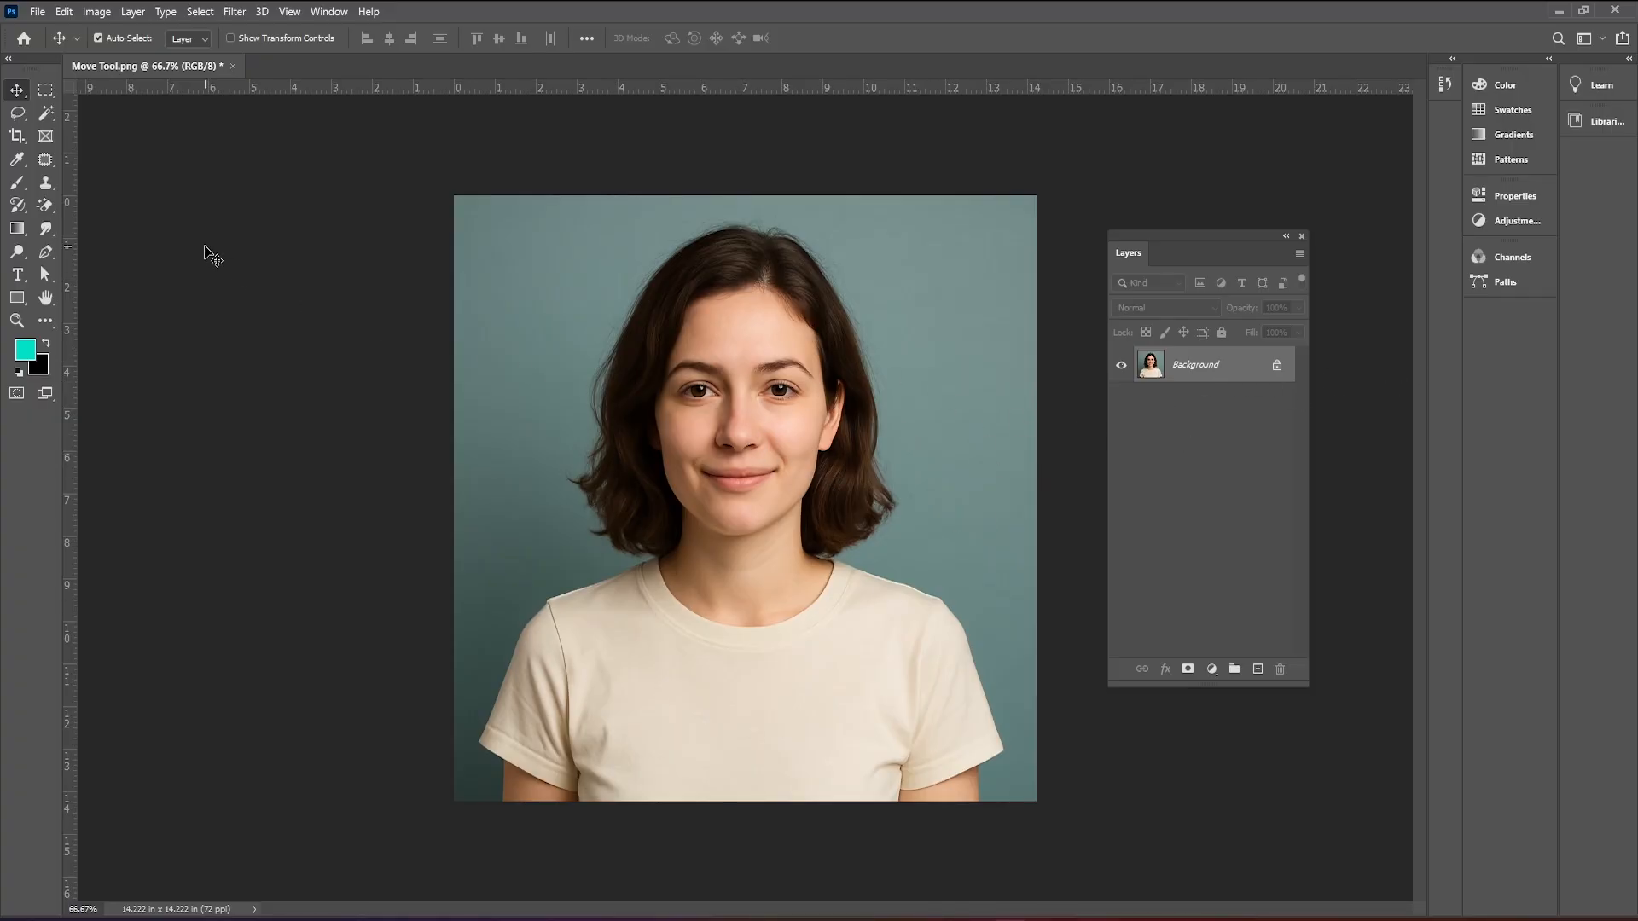
pyautogui.moveTo(825, 445); pyautogui.dragTo(772, 385)
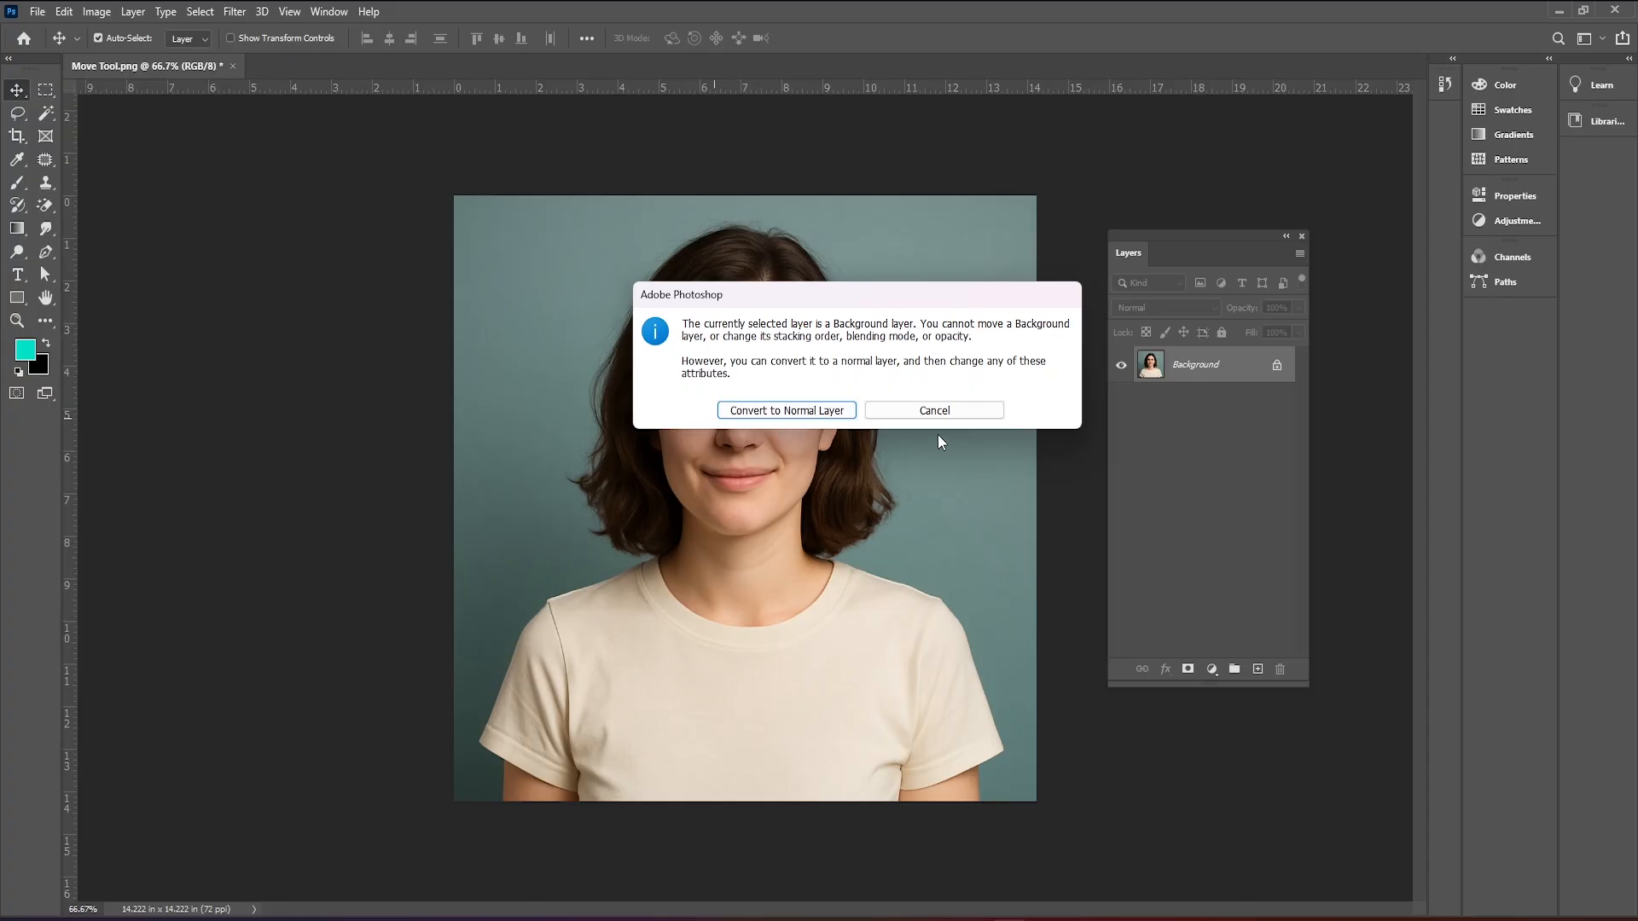
pyautogui.click(930, 413)
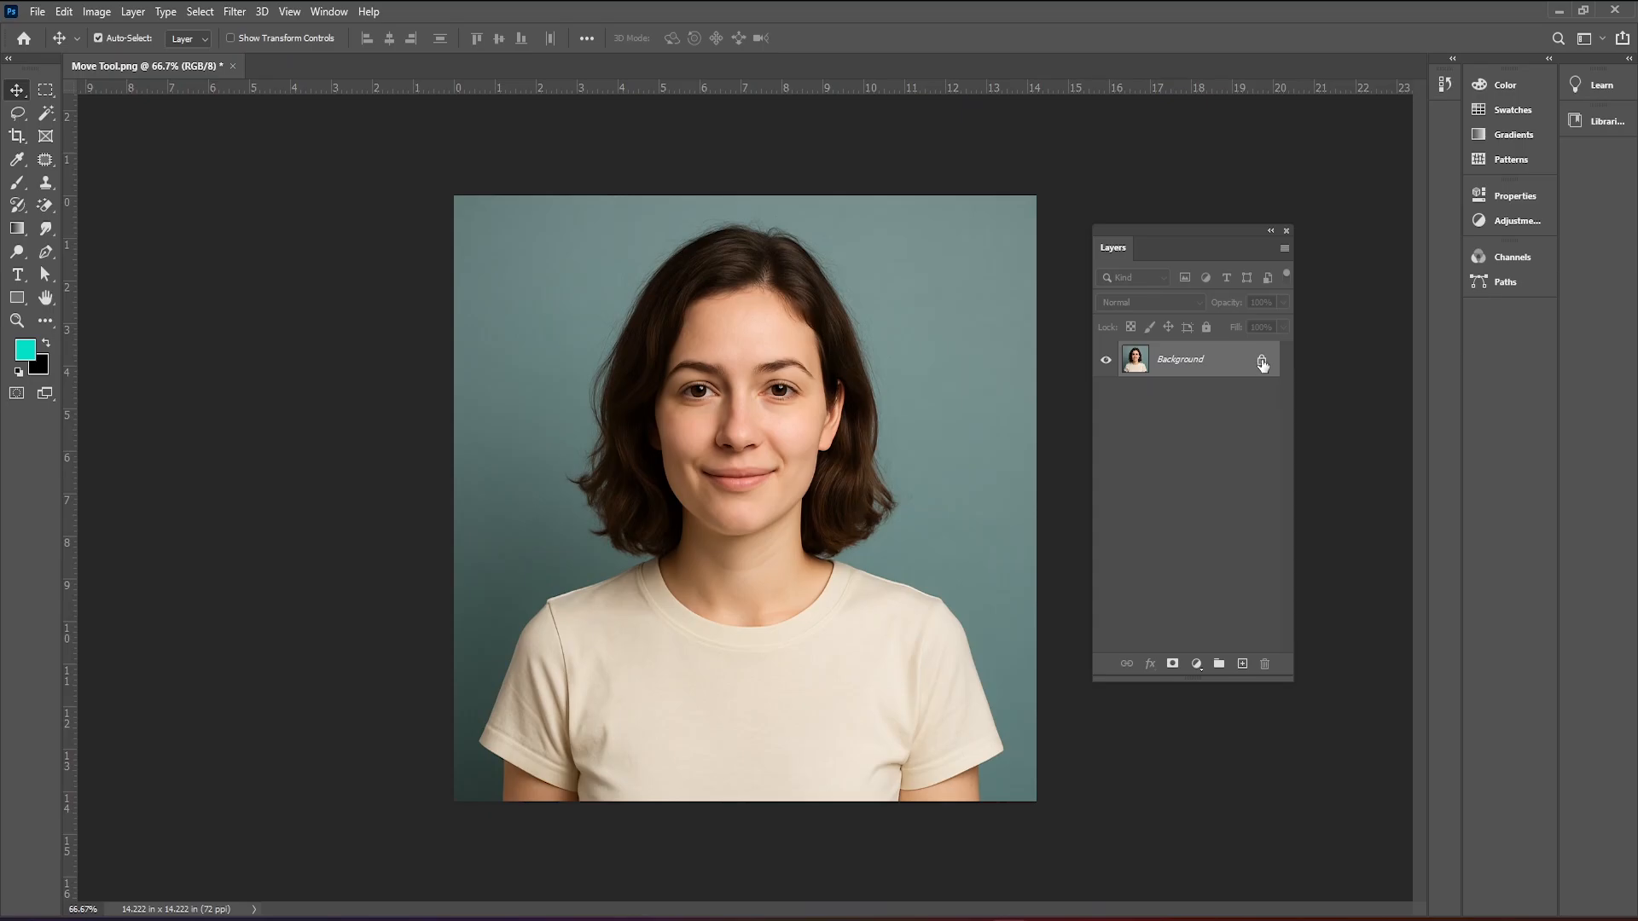
# Try unlocking the Background layer with its lock and moving the portrait, and undo both changes.
pyautogui.click(1262, 363)
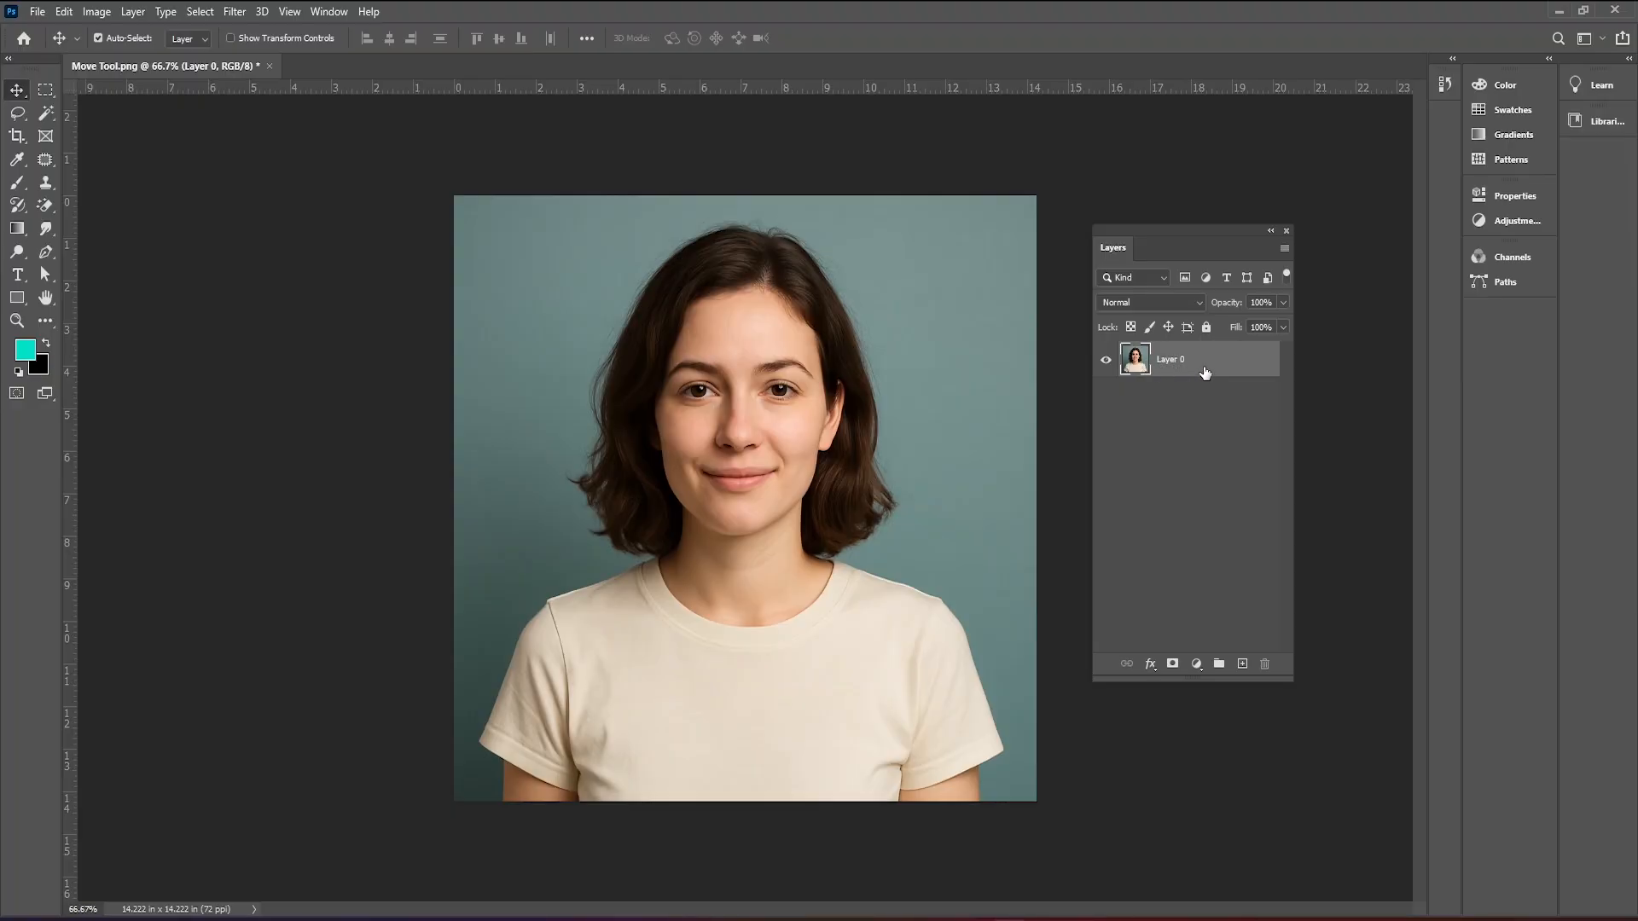
pyautogui.moveTo(904, 430); pyautogui.dragTo(825, 473)
pyautogui.hotkey('ctrl', 'z')
pyautogui.hotkey('ctrl', 'z')
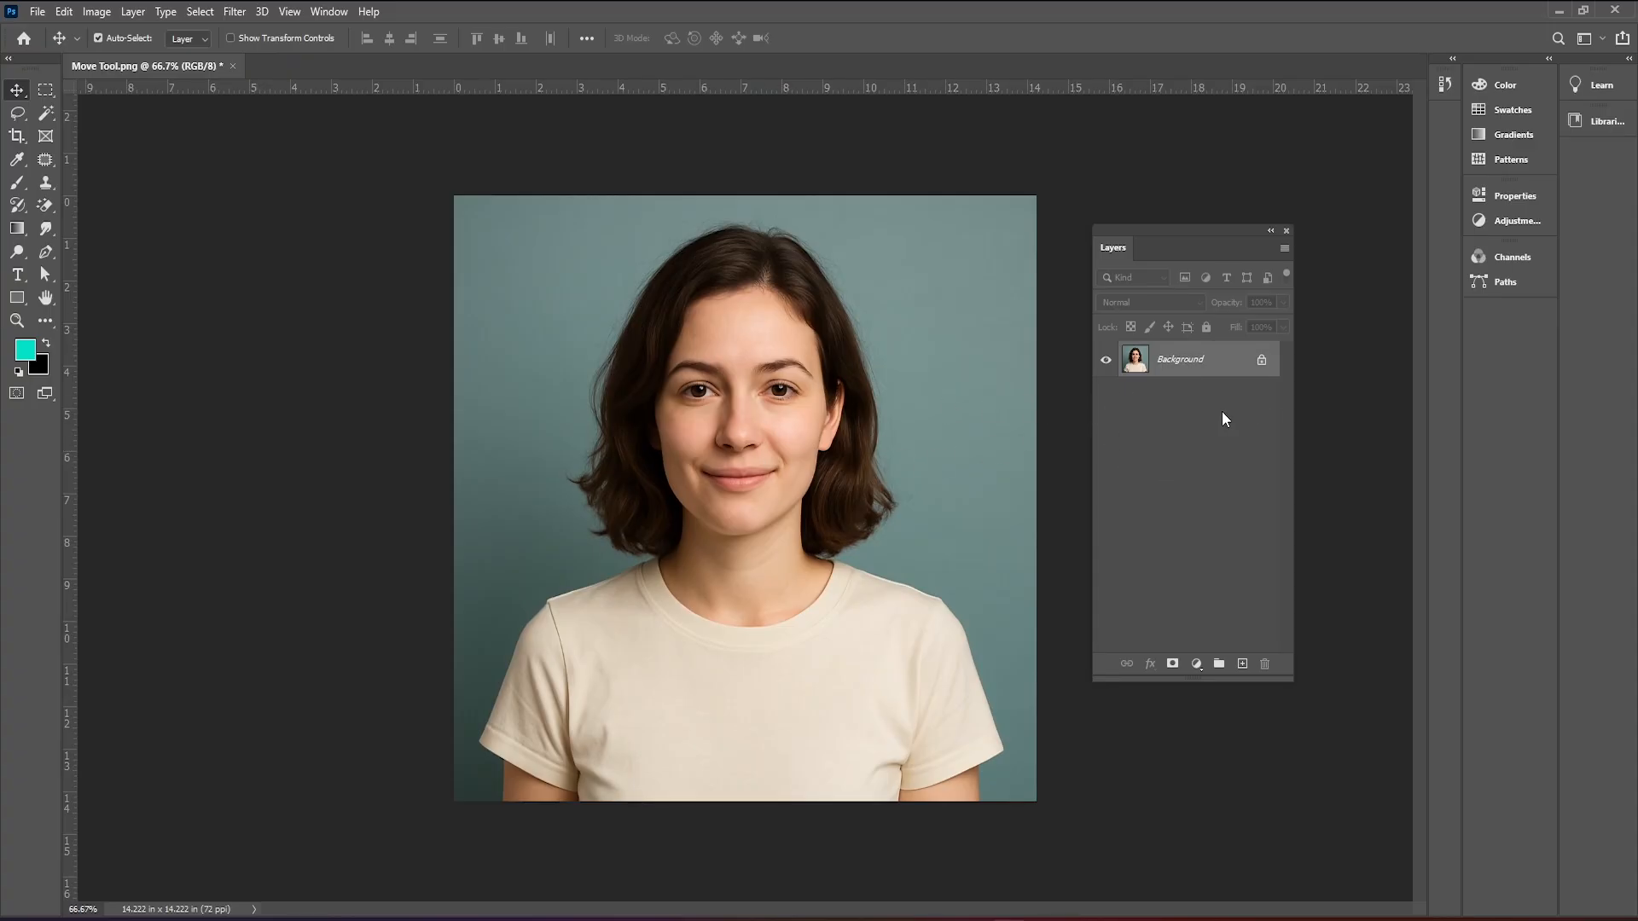
# Make a normal layer named Layer 0 from the Background with Layer from Background, and shift the portrait to the left.
pyautogui.rightClick(1192, 366)
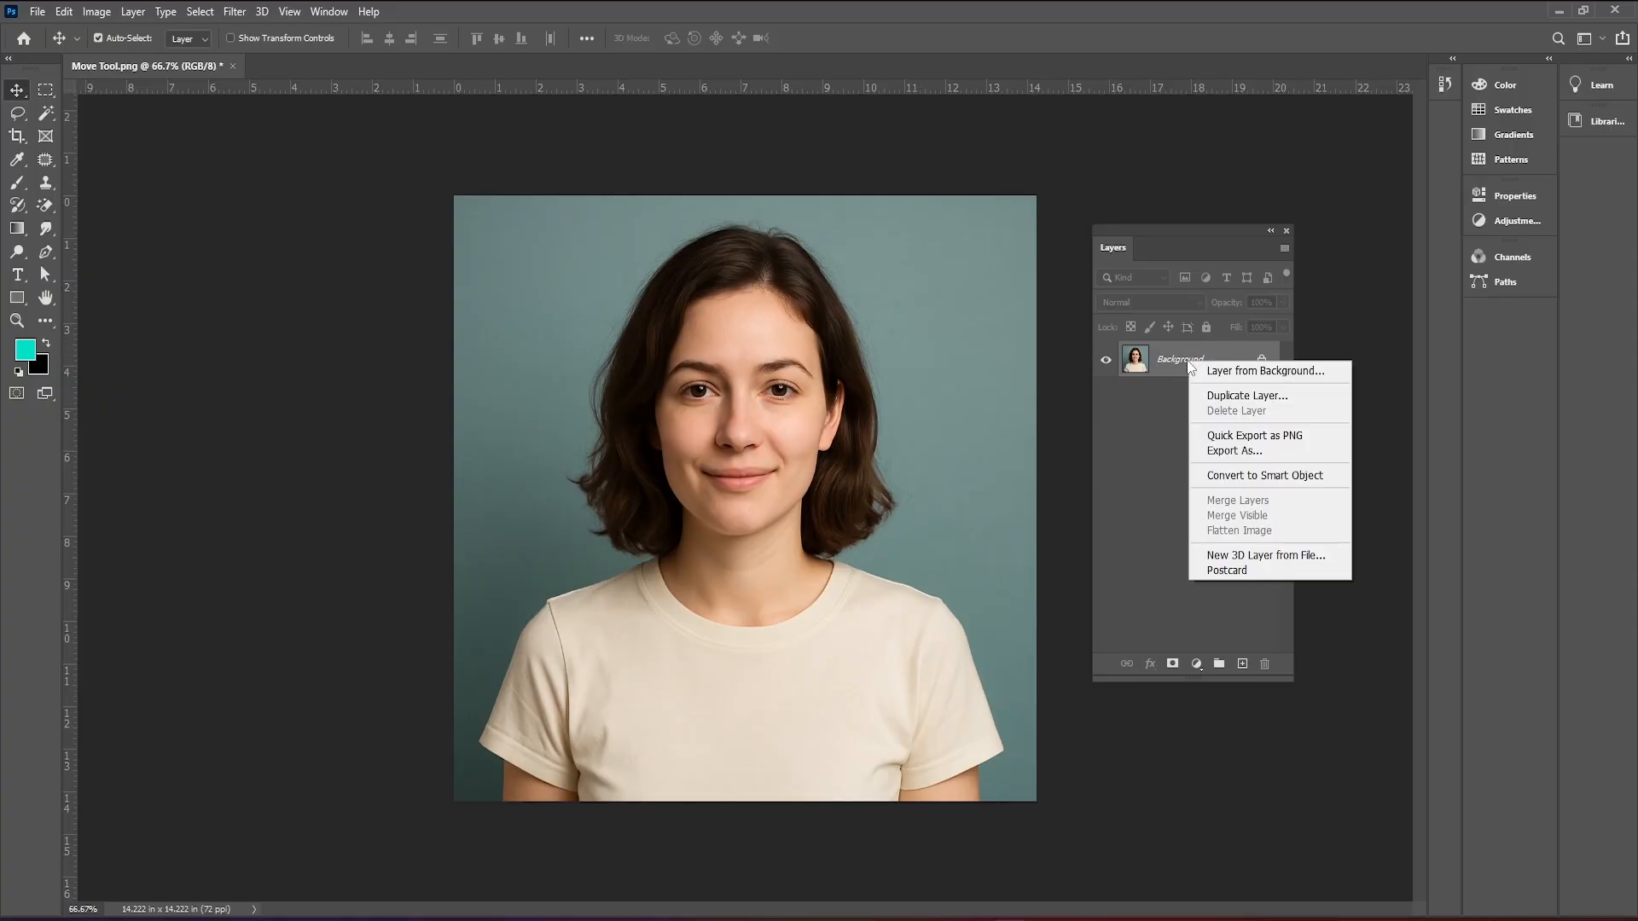
pyautogui.click(1256, 370)
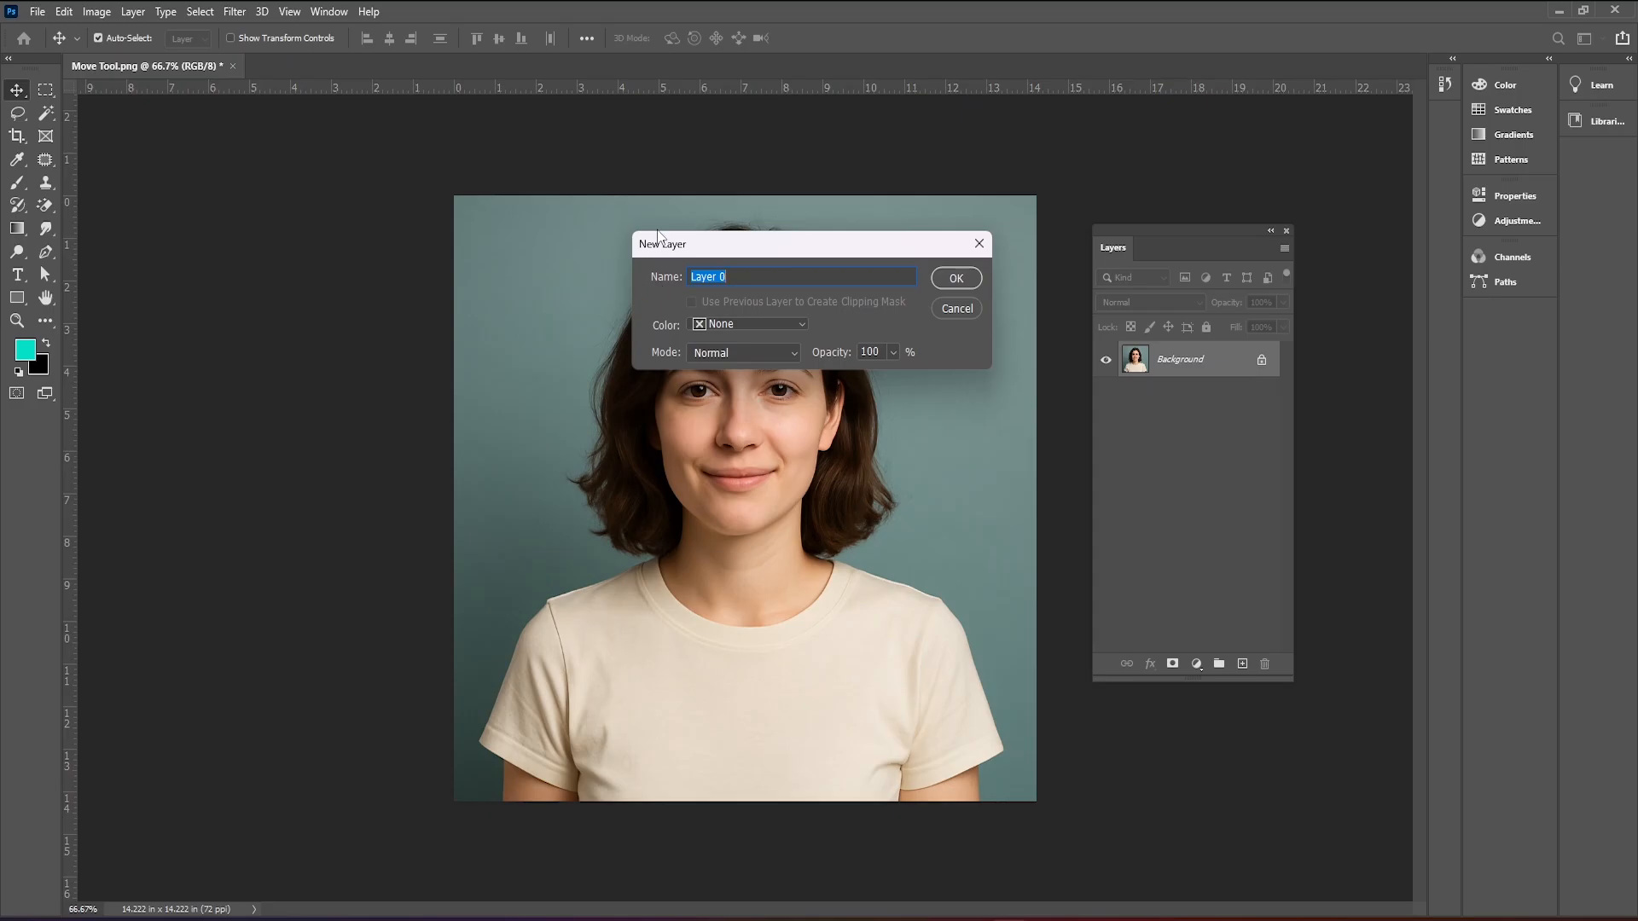
pyautogui.moveTo(658, 235); pyautogui.dragTo(631, 273)
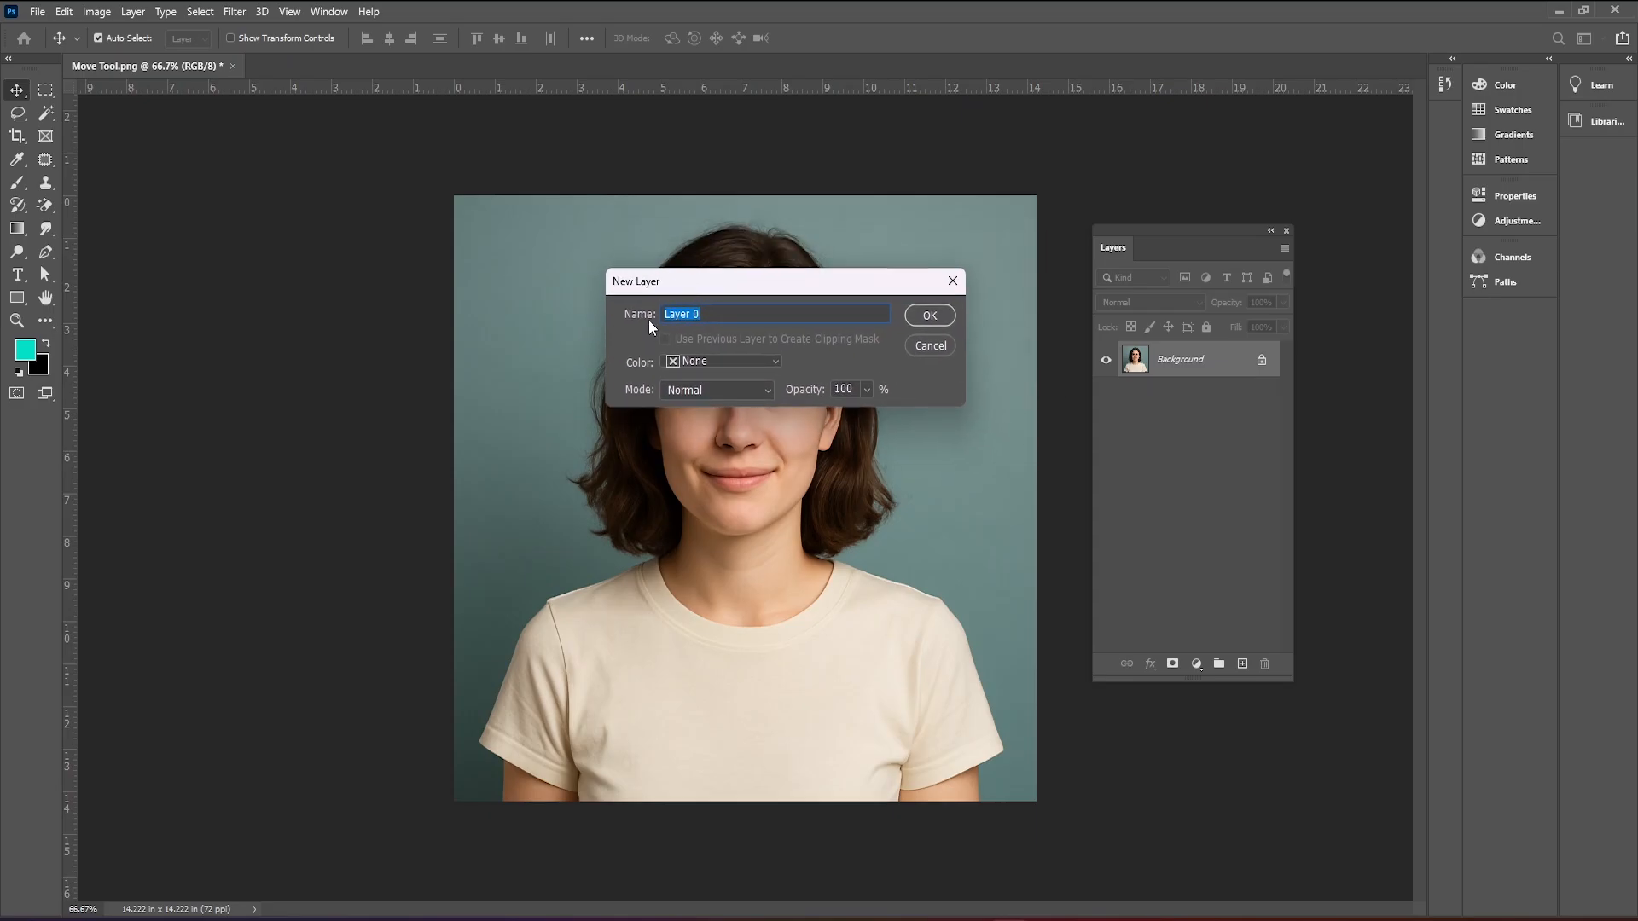
pyautogui.click(929, 316)
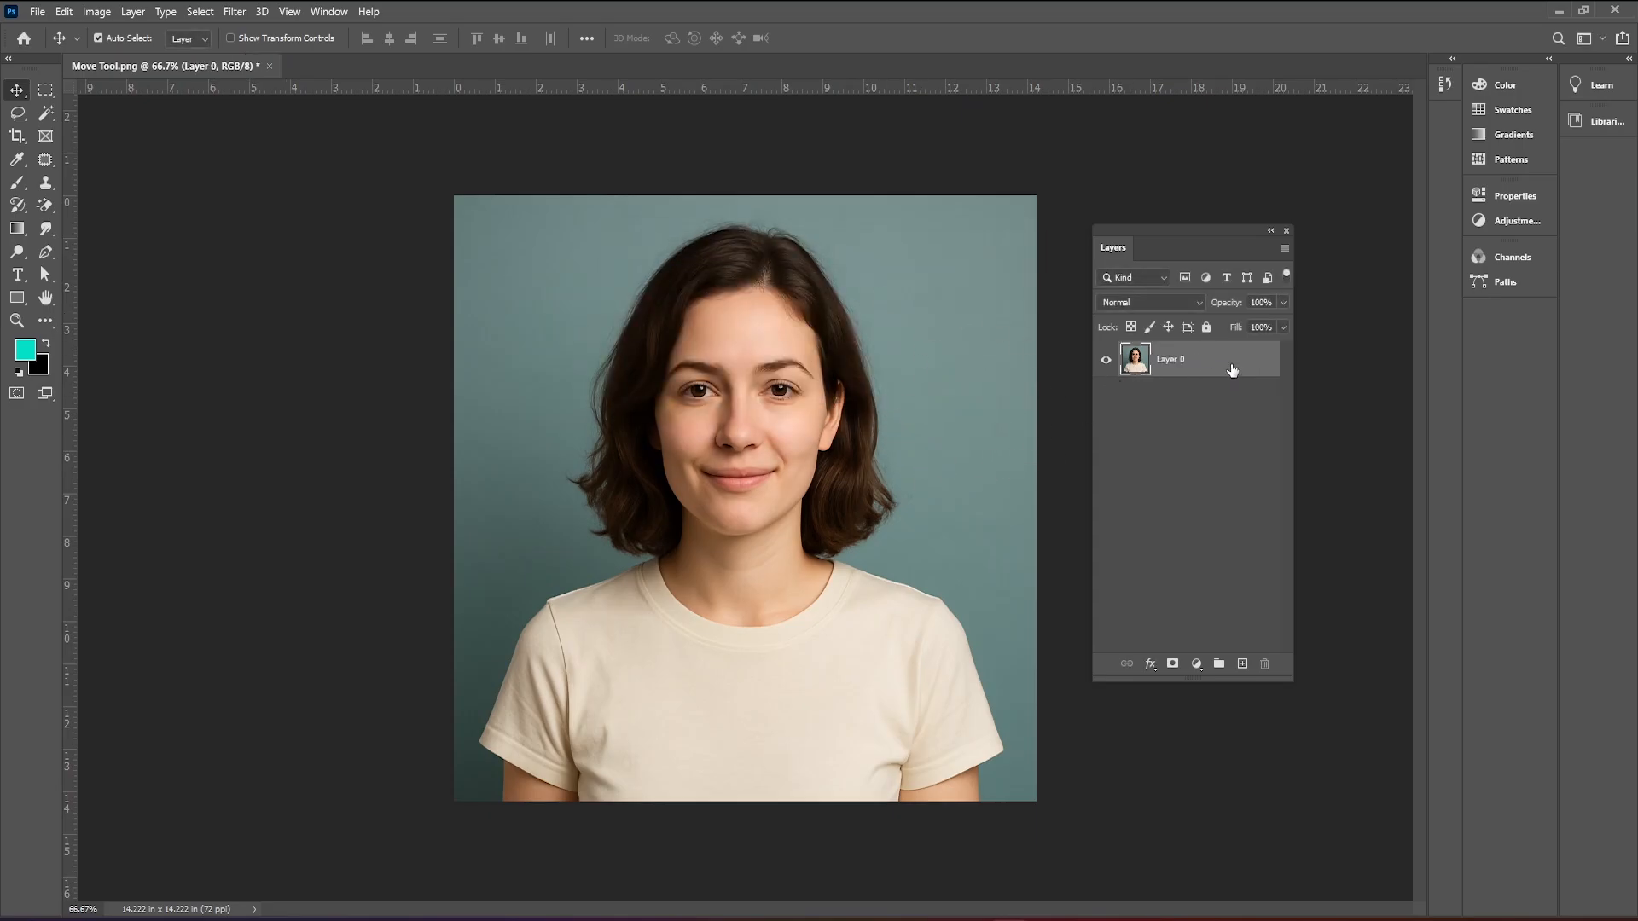
pyautogui.moveTo(824, 472); pyautogui.dragTo(757, 436)
# Undo the portrait's shift and its conversion from the Background.
pyautogui.press('ctrl')
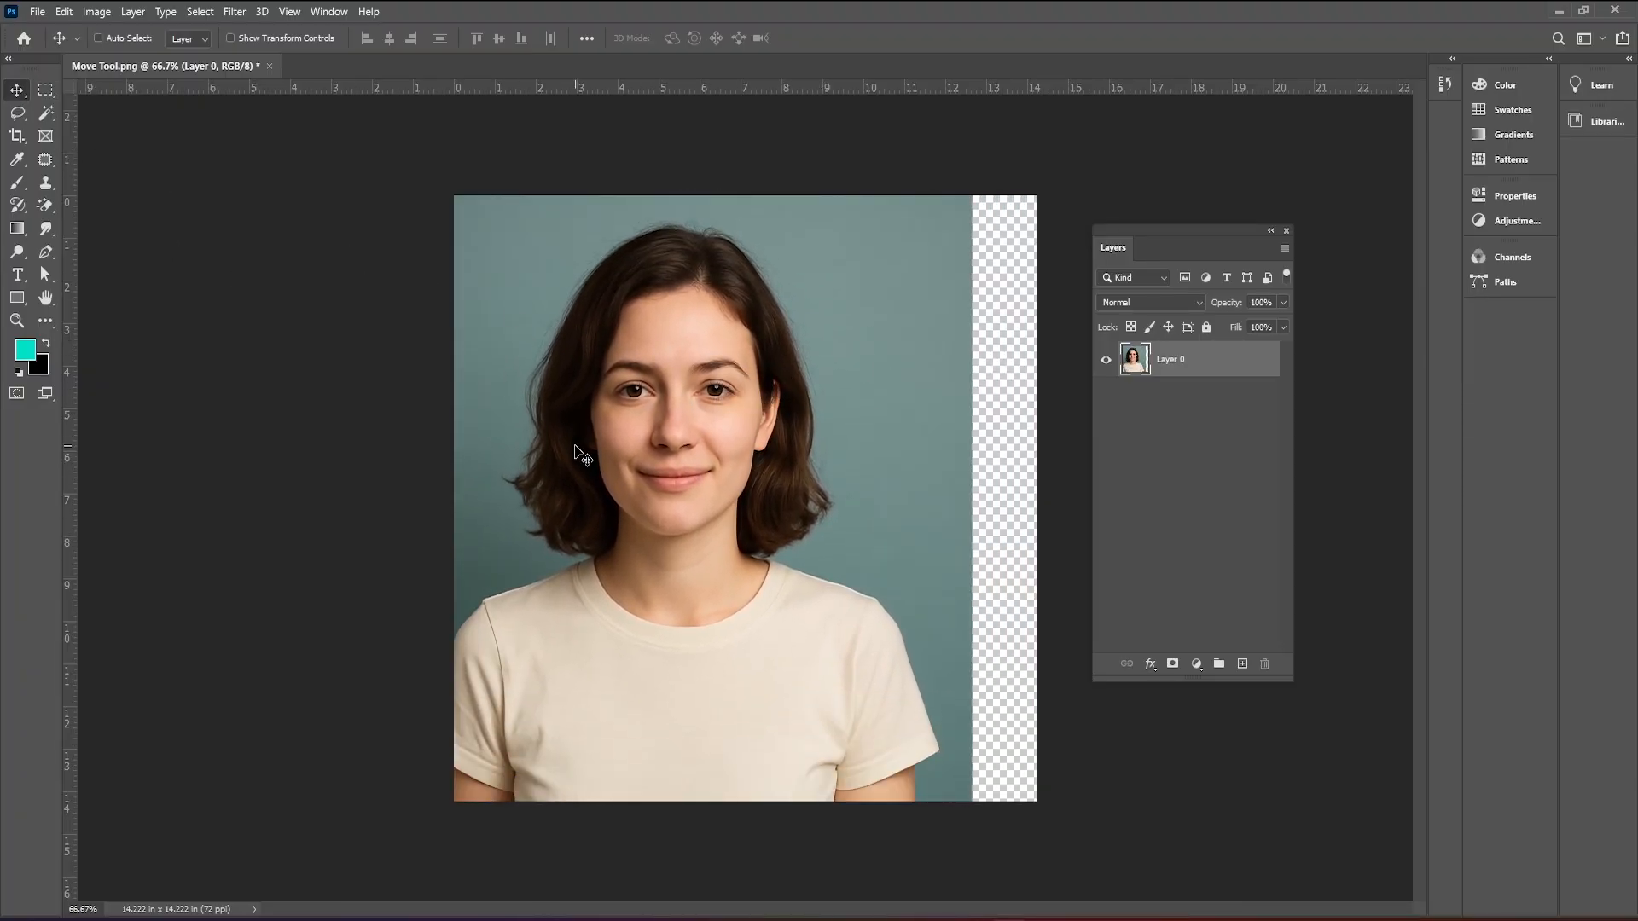
pyautogui.hotkey('ctrl', 'z')
pyautogui.hotkey('ctrl', 'z')
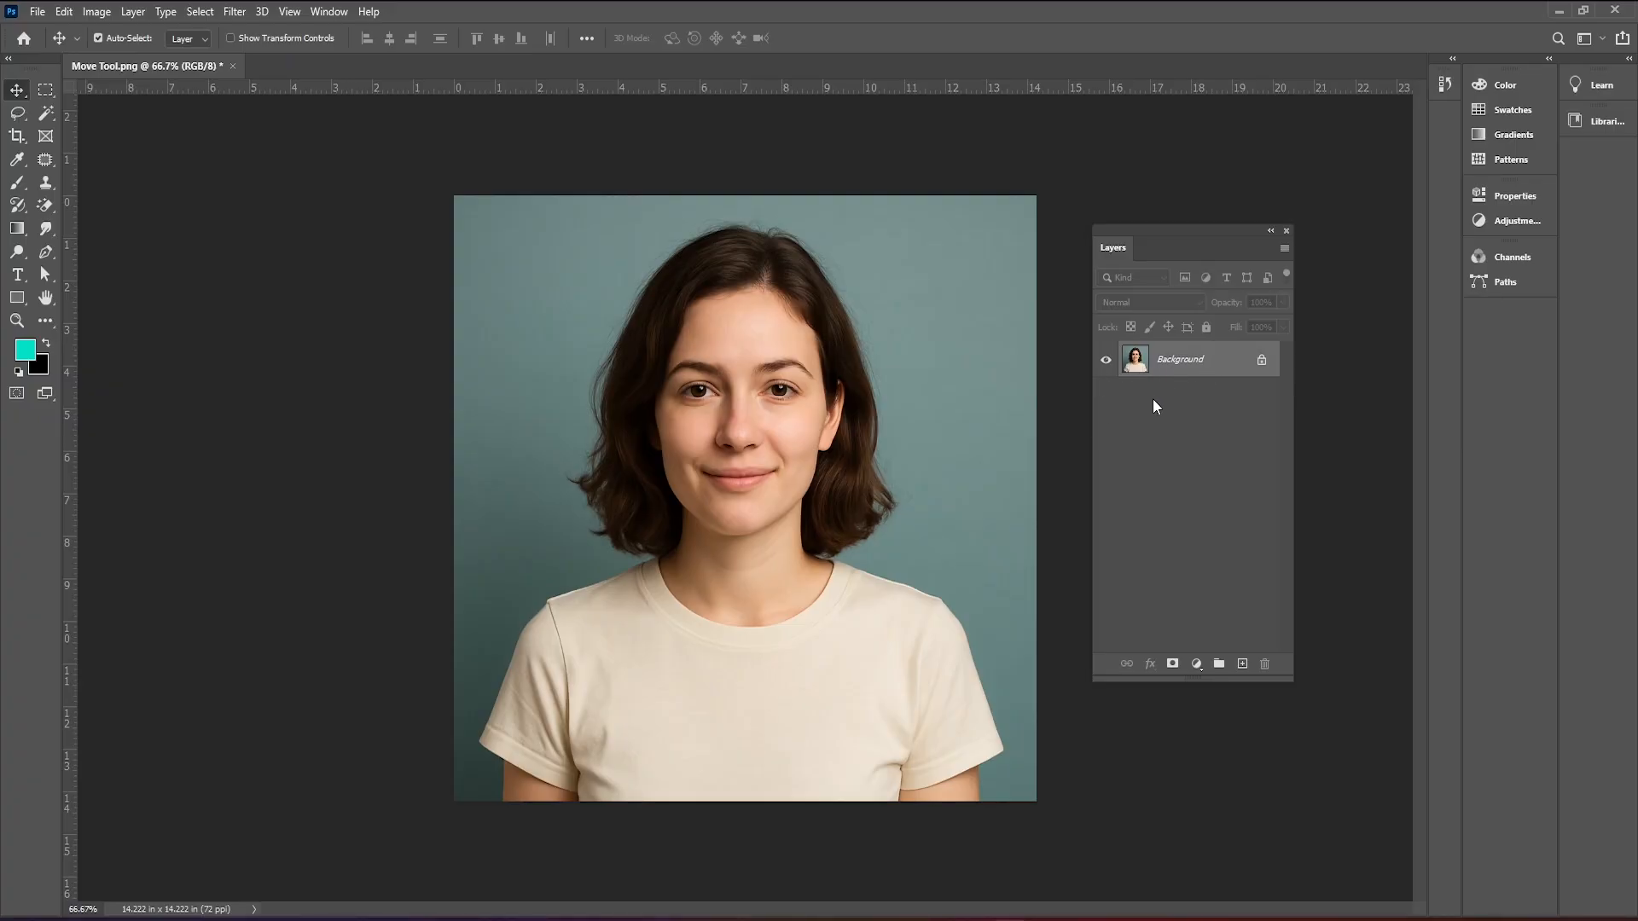
# Convert the Background to a normal layer named Layer 0 with Normal mode and 100% opacity.
pyautogui.click(133, 11)
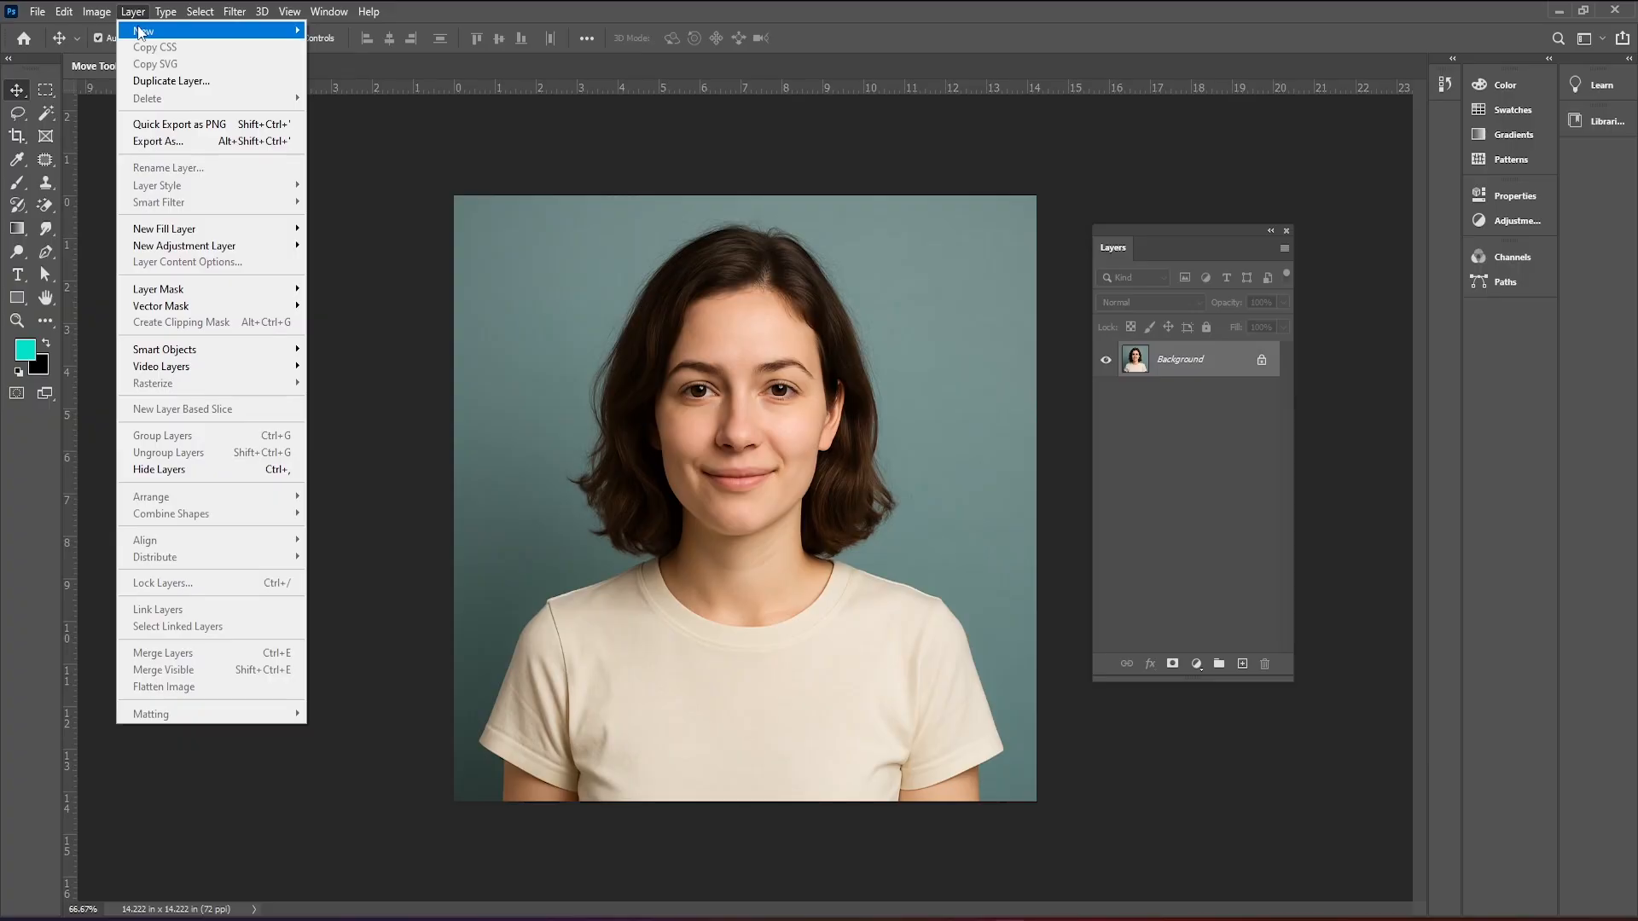
pyautogui.moveTo(141, 32)
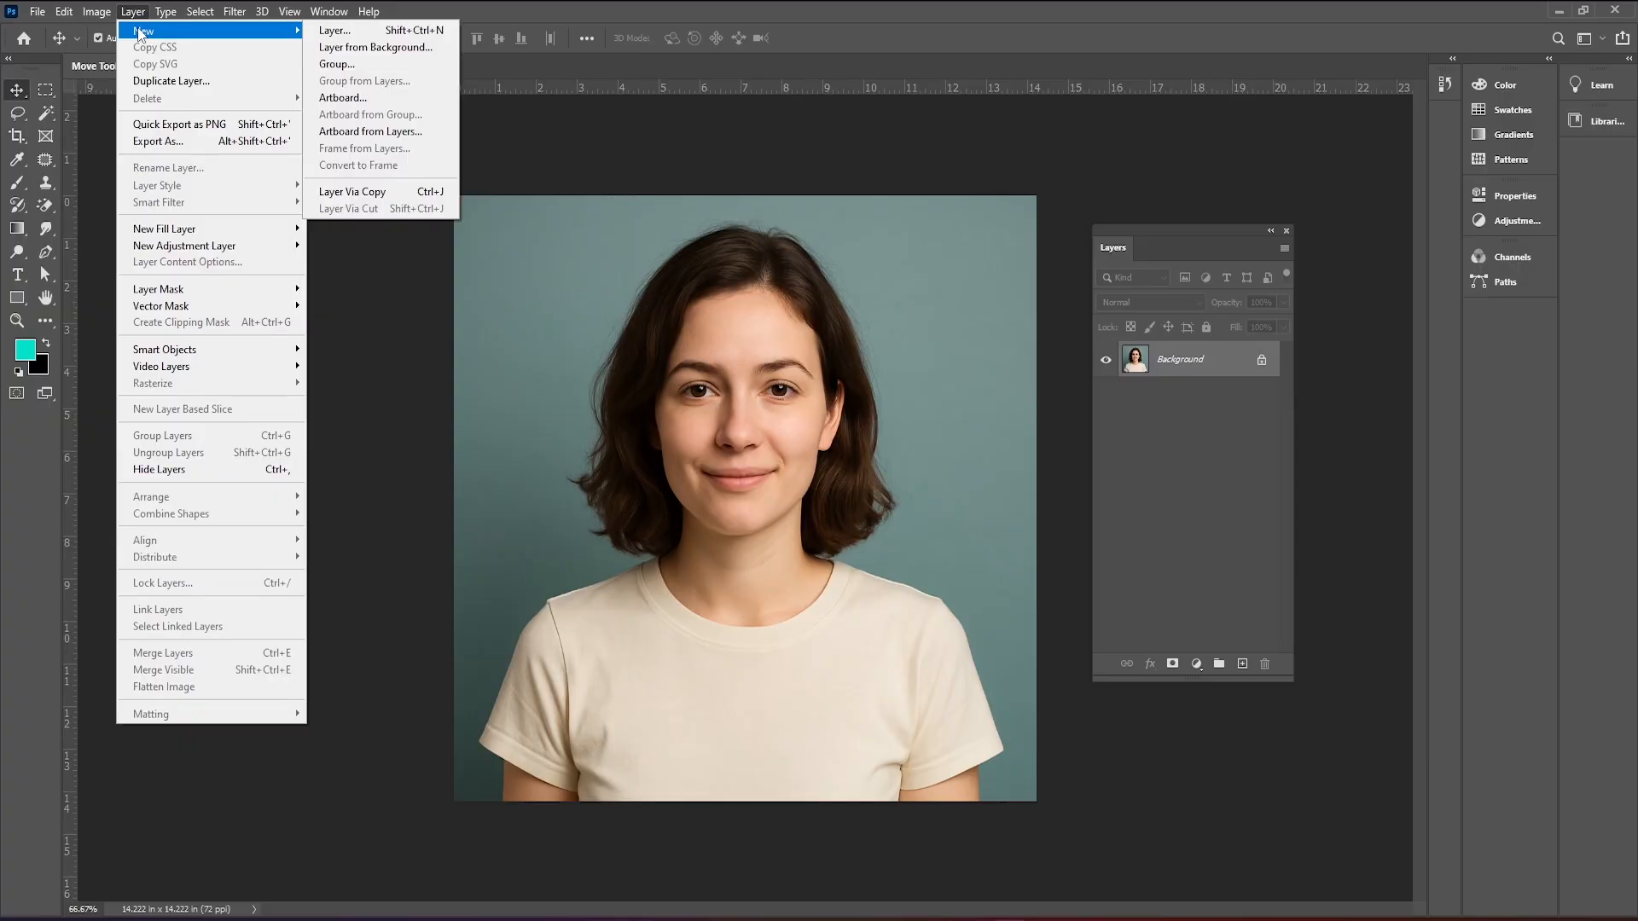
pyautogui.click(374, 50)
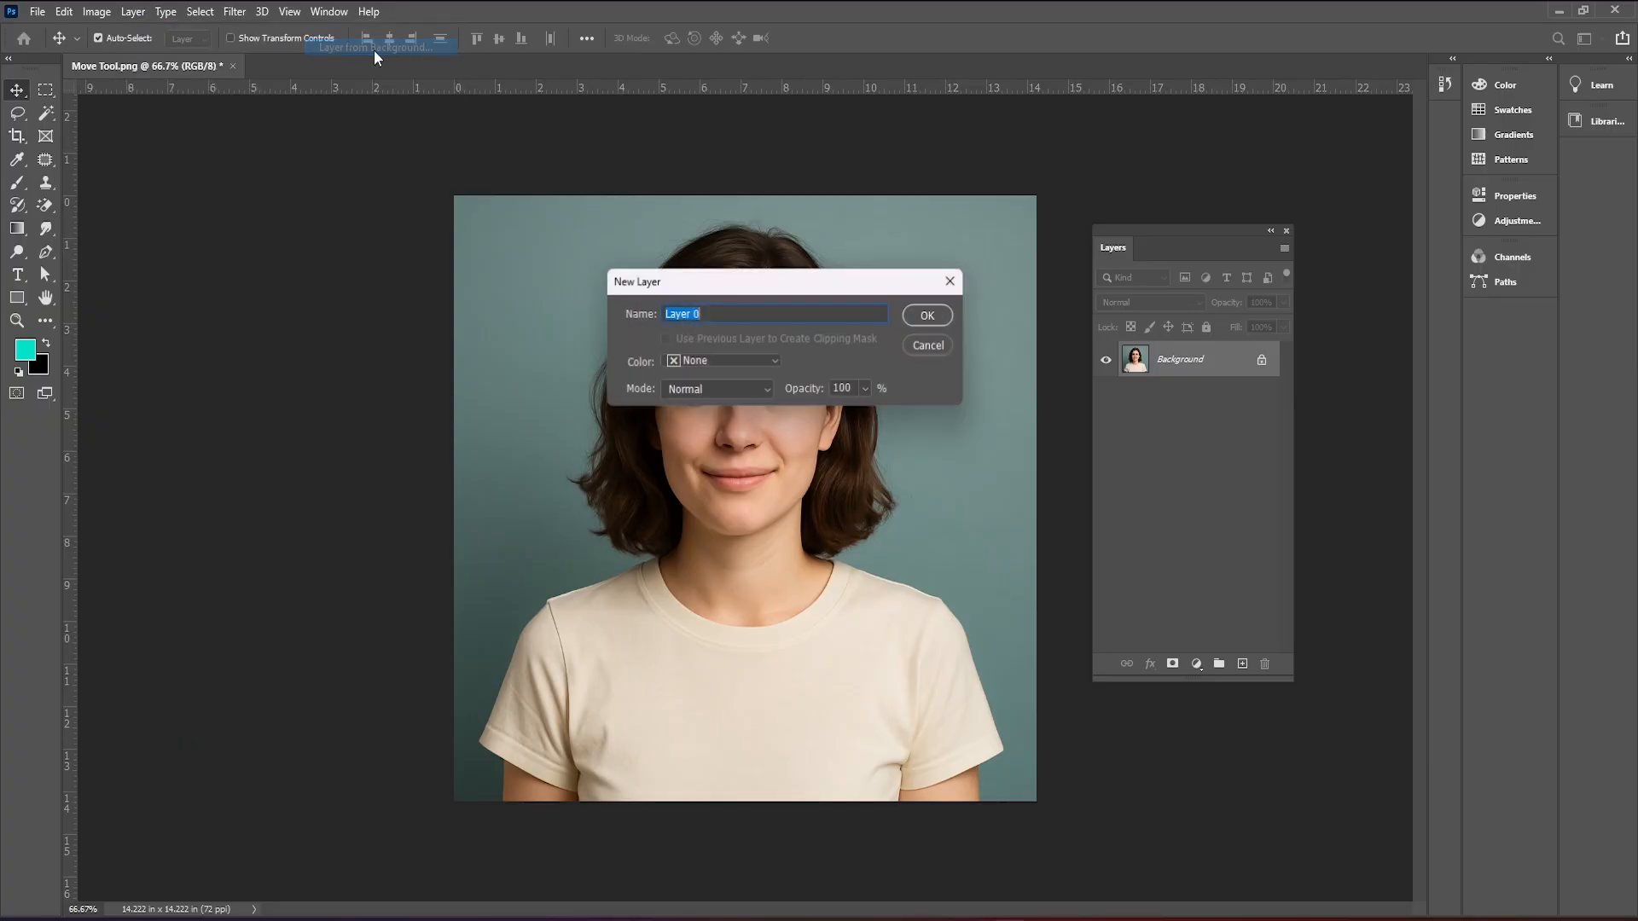
pyautogui.moveTo(773, 278)
pyautogui.mouseDown()
pyautogui.moveTo(766, 319)
pyautogui.moveTo(750, 290)
pyautogui.mouseUp()
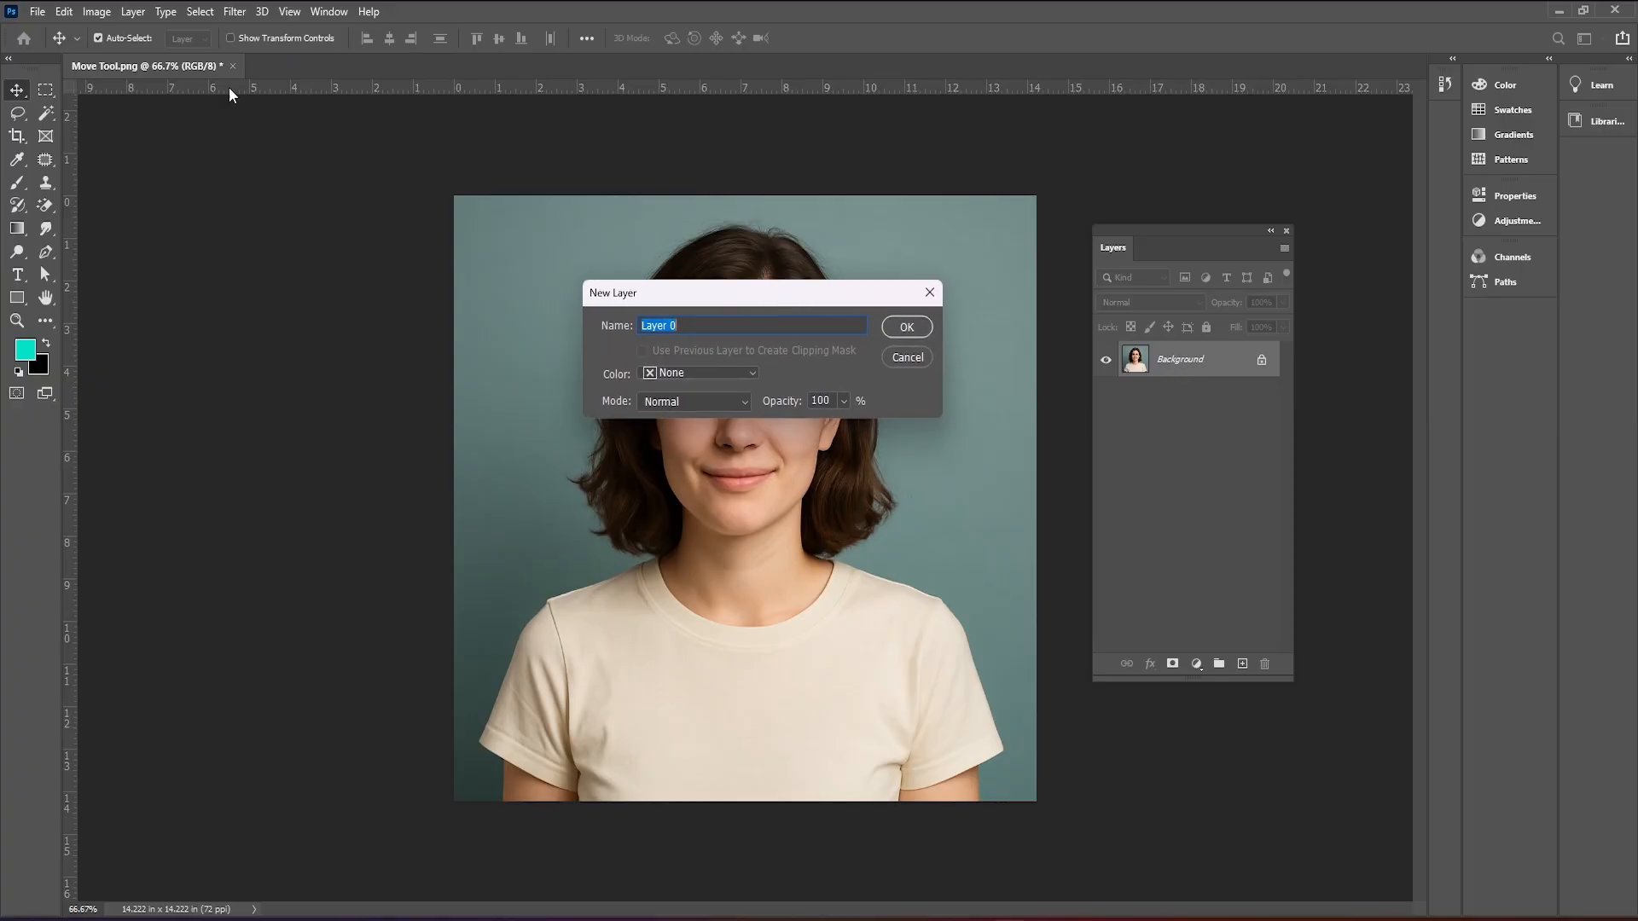
pyautogui.click(128, 12)
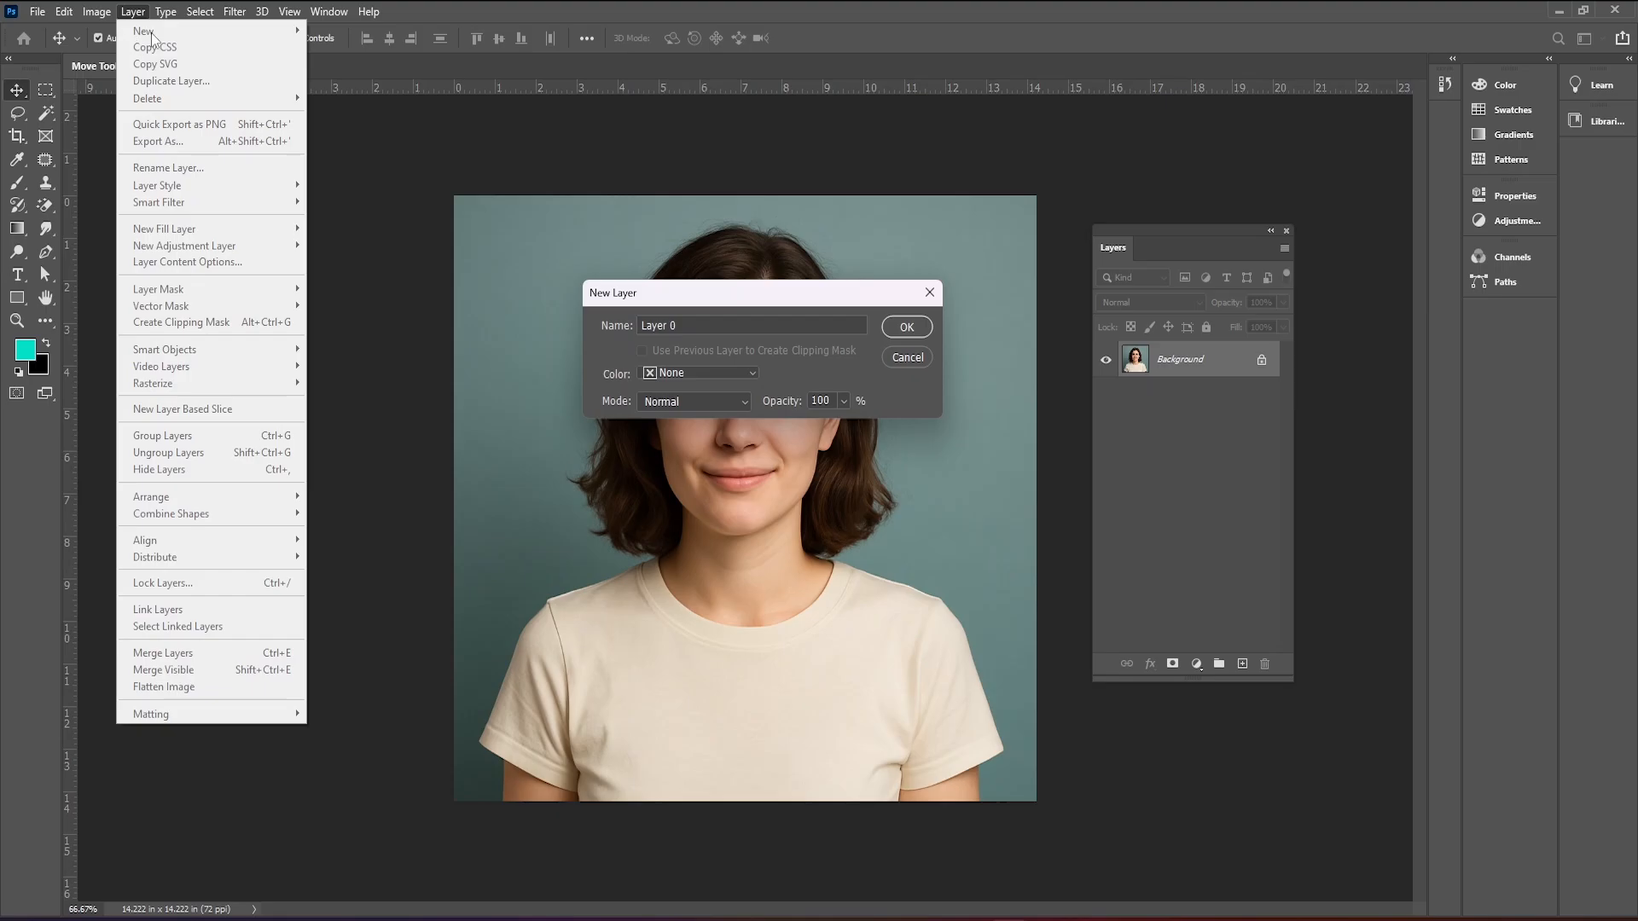
pyautogui.click(660, 294)
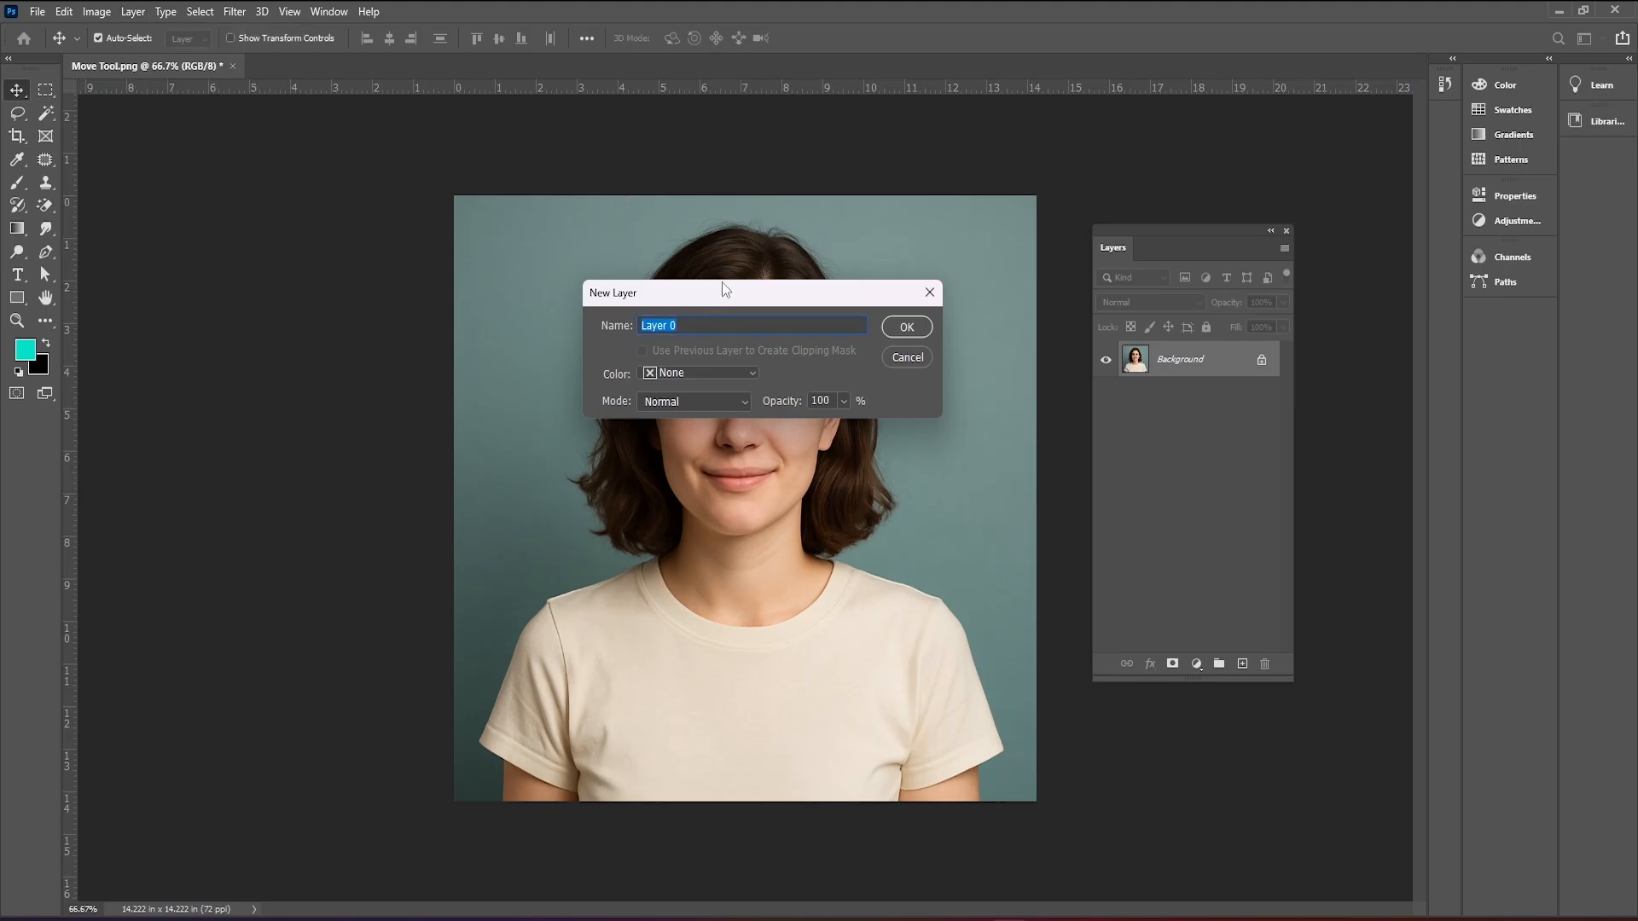
pyautogui.click(906, 329)
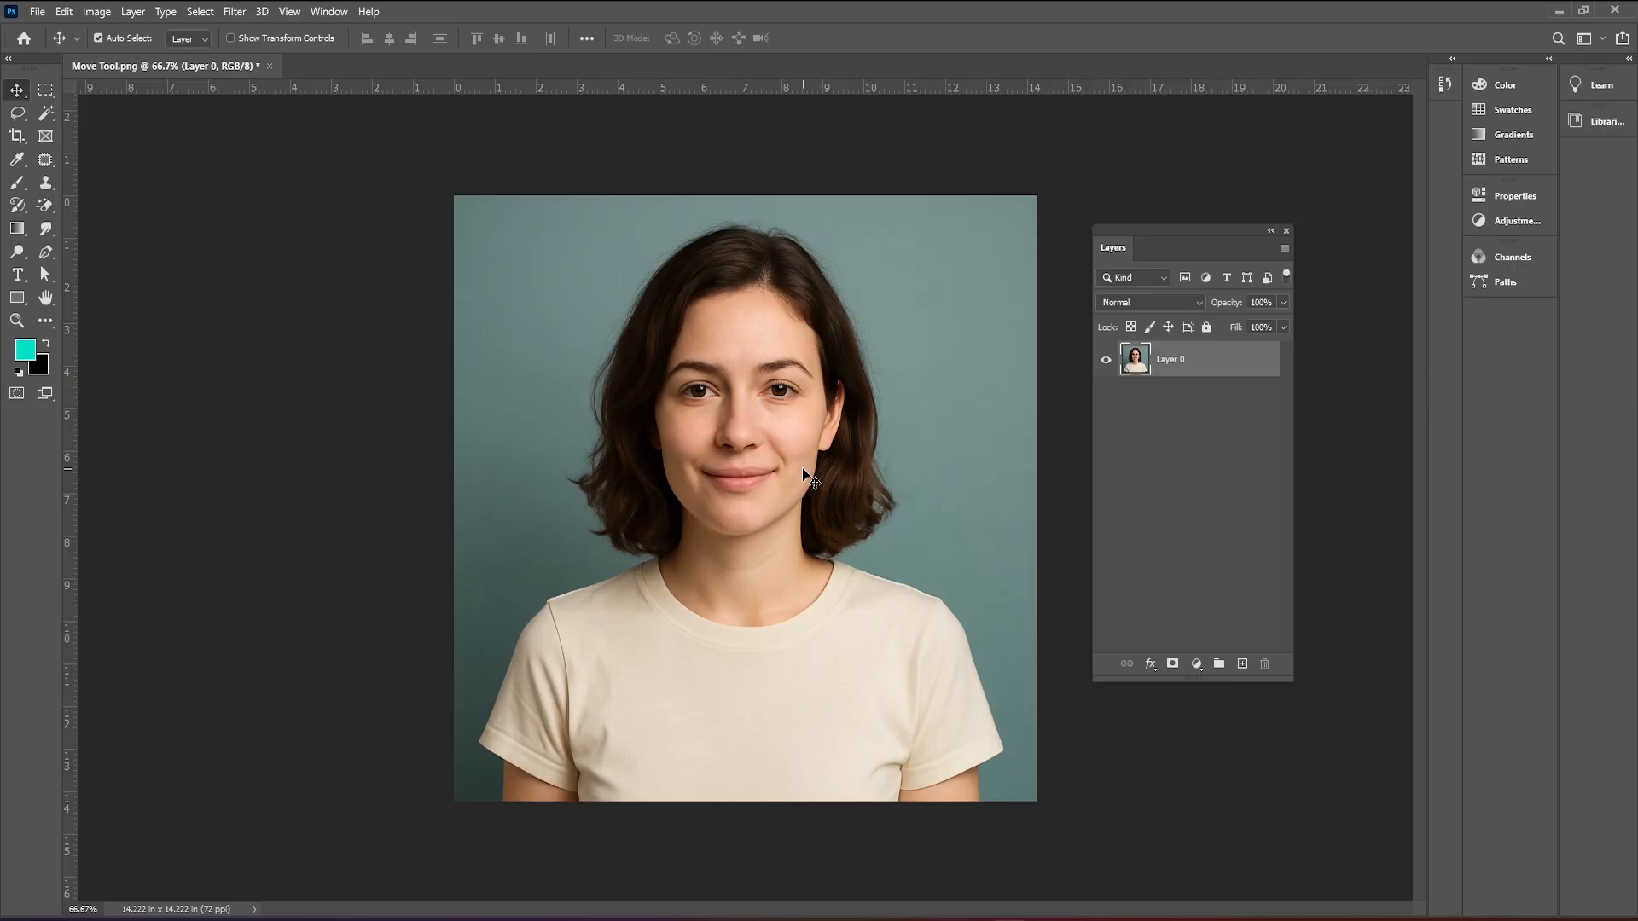
# Move the portrait so its upper-left corner sits about 0.5 in from the canvas's left edge and 1 in from its top.
pyautogui.moveTo(804, 469); pyautogui.dragTo(791, 537)
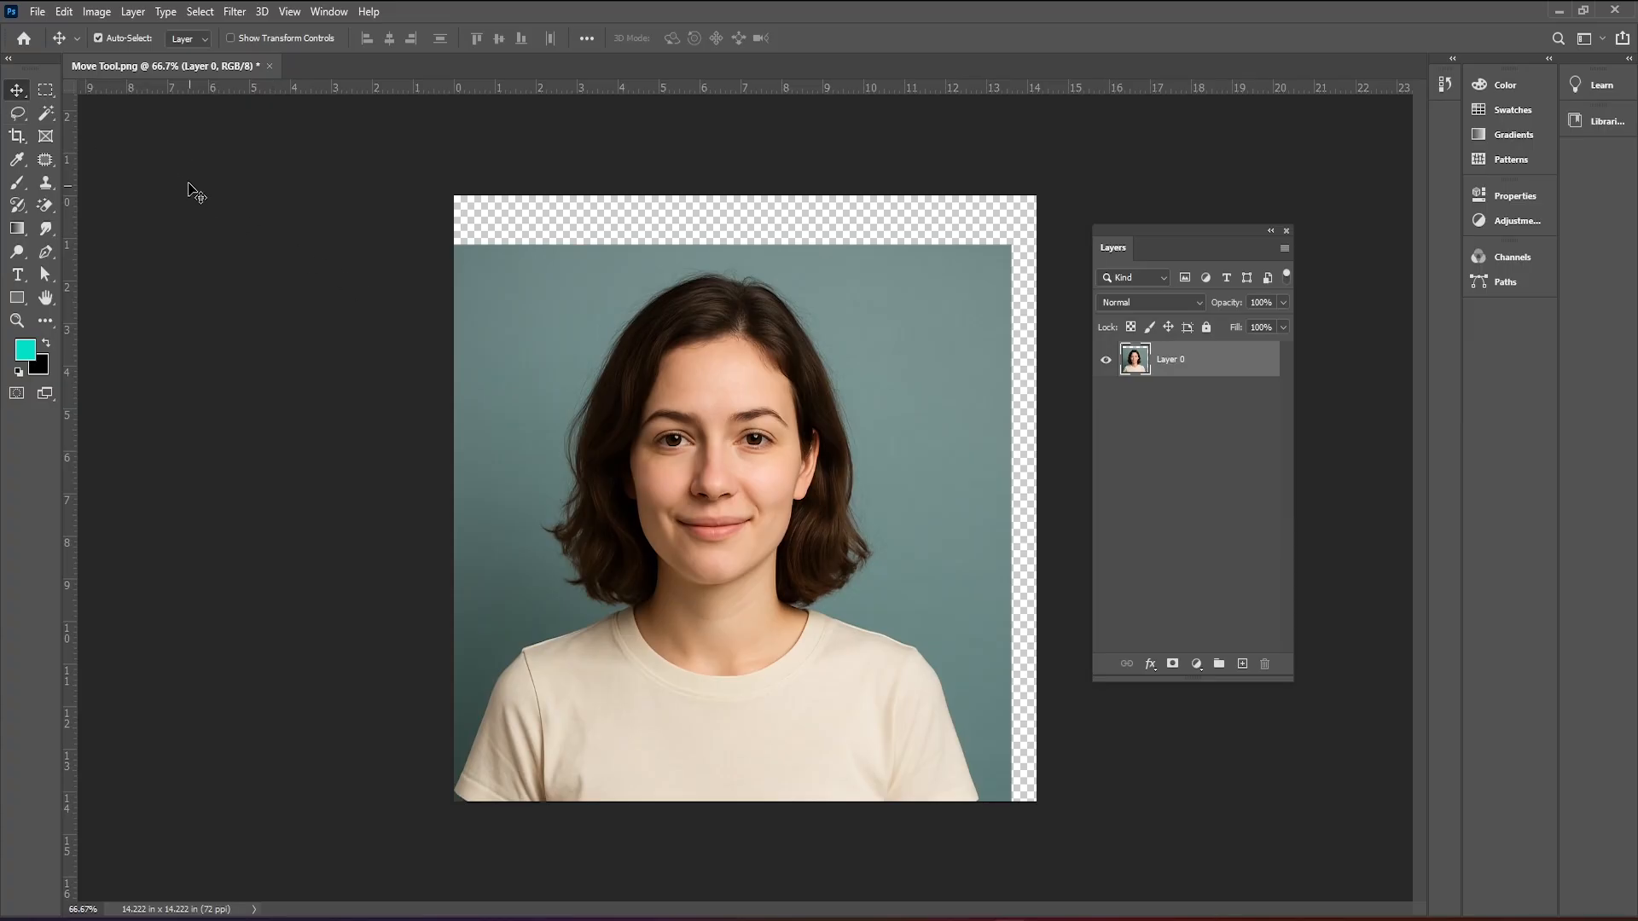
pyautogui.moveTo(742, 484); pyautogui.dragTo(781, 422)
pyautogui.moveTo(756, 525); pyautogui.dragTo(766, 473)
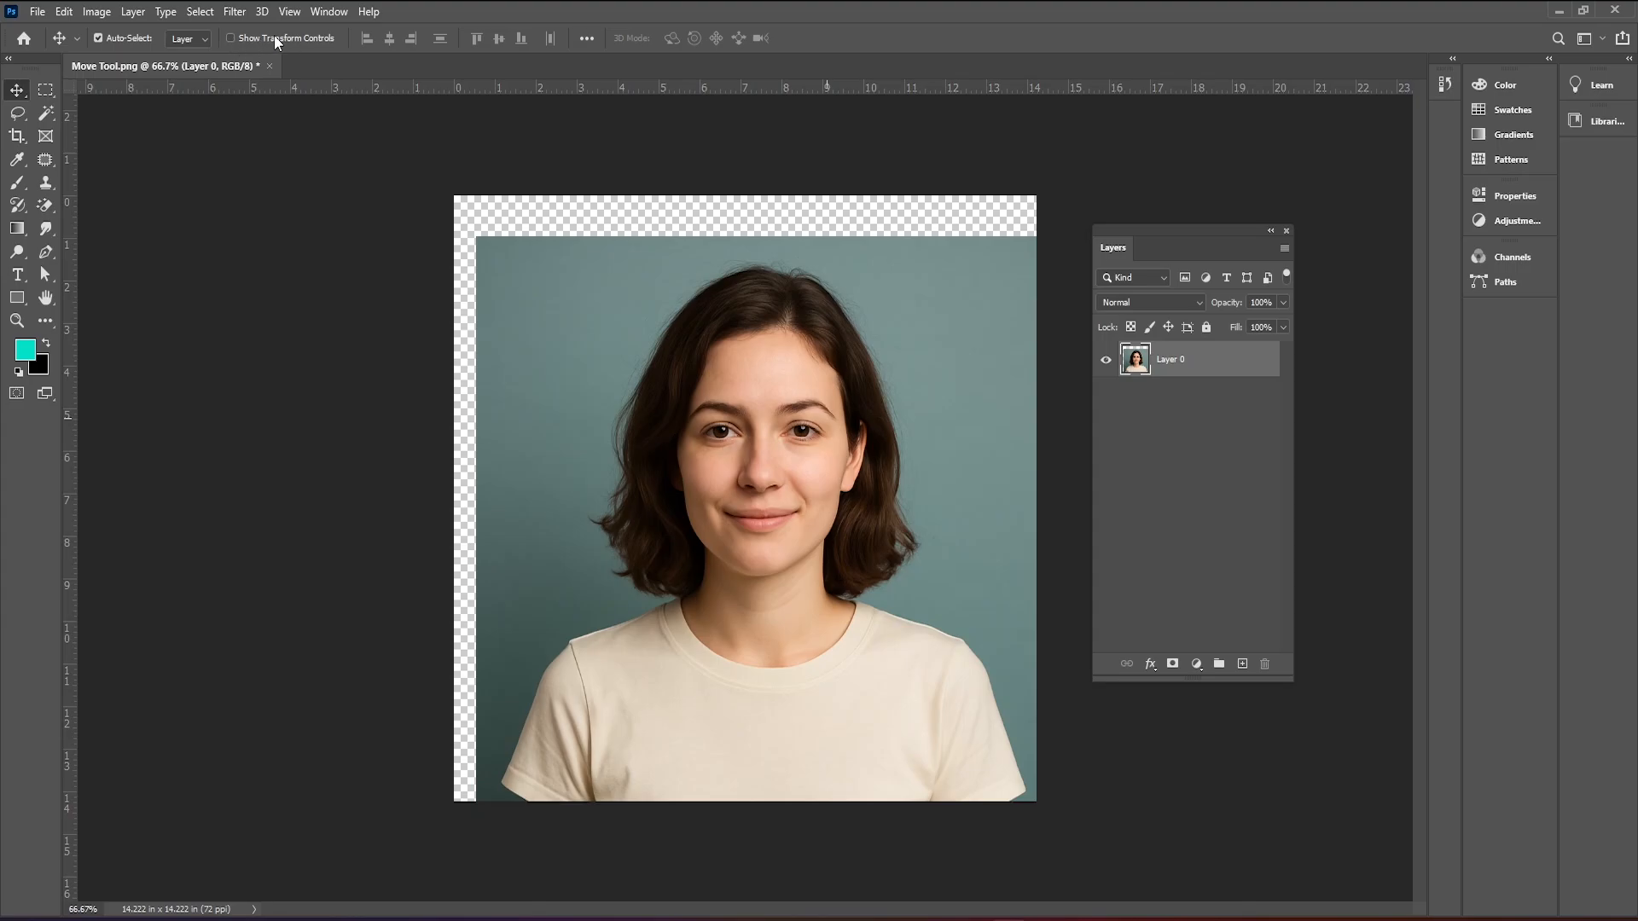
# Show the transform controls and scale the portrait proportionally to about 27% from its lower-right corner.
pyautogui.click(231, 38)
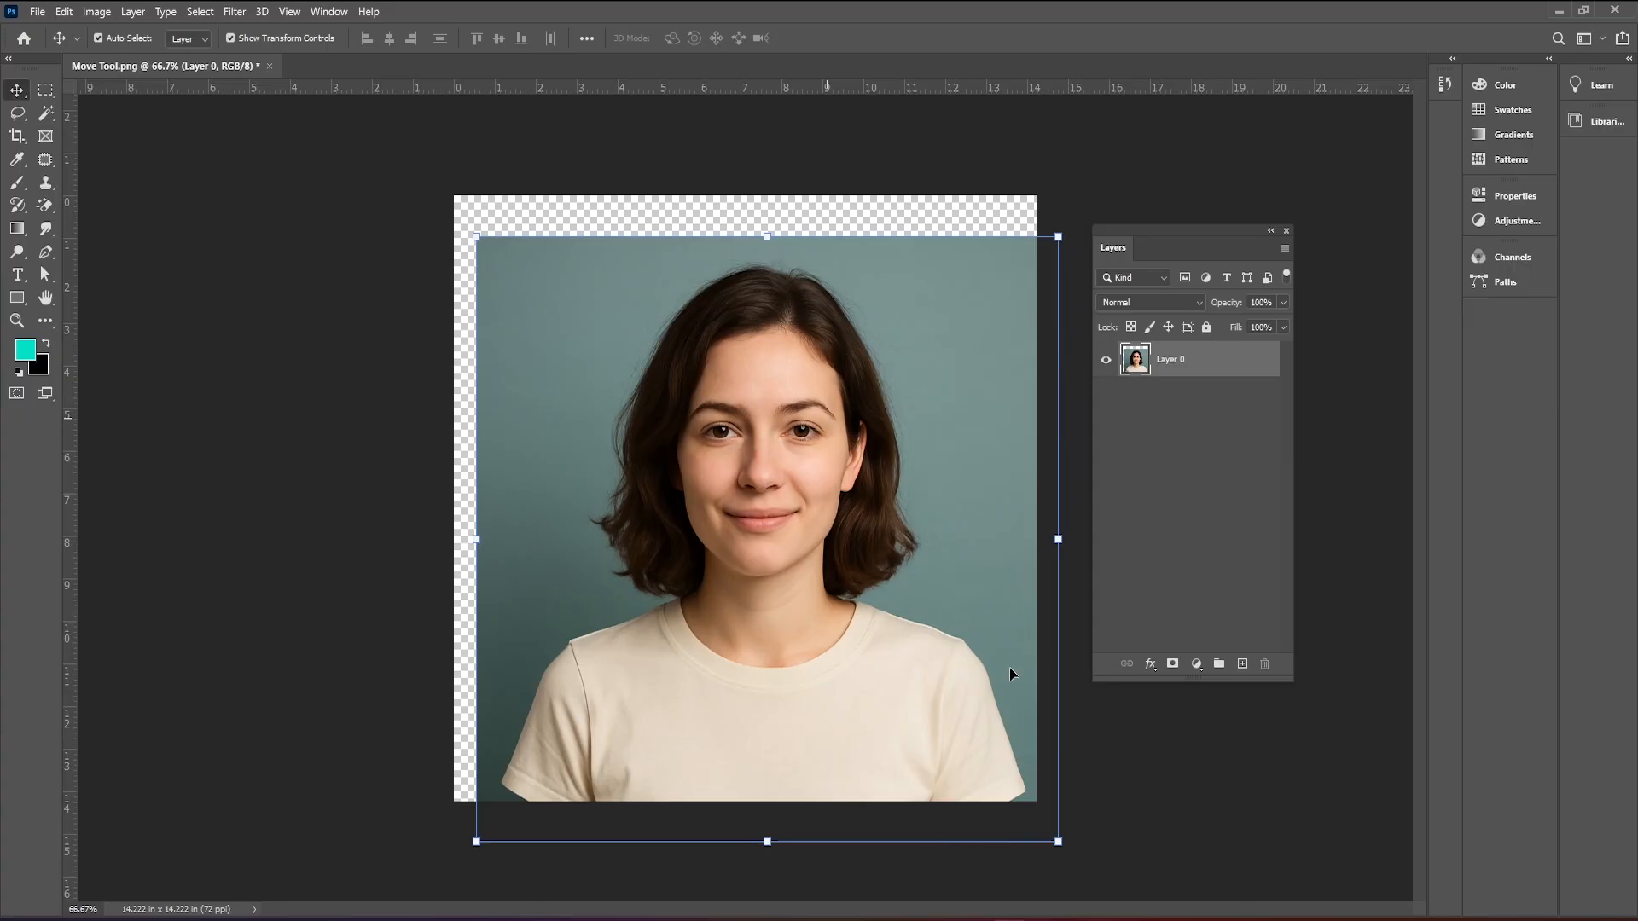
pyautogui.moveTo(1059, 843); pyautogui.dragTo(940, 831)
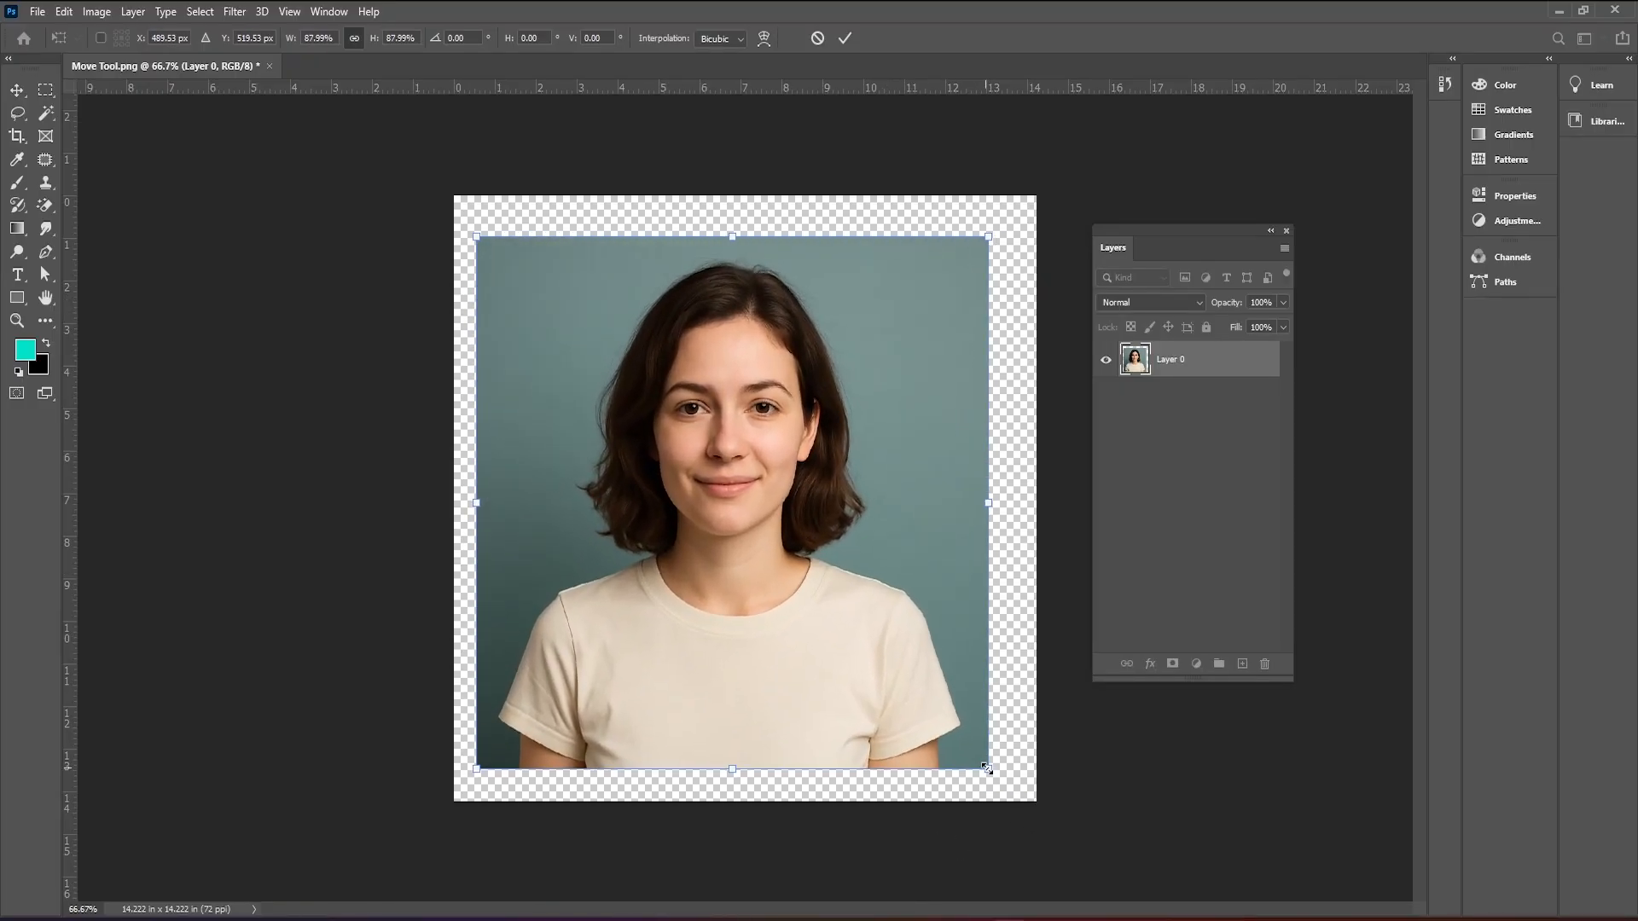
pyautogui.moveTo(986, 769); pyautogui.dragTo(650, 468)
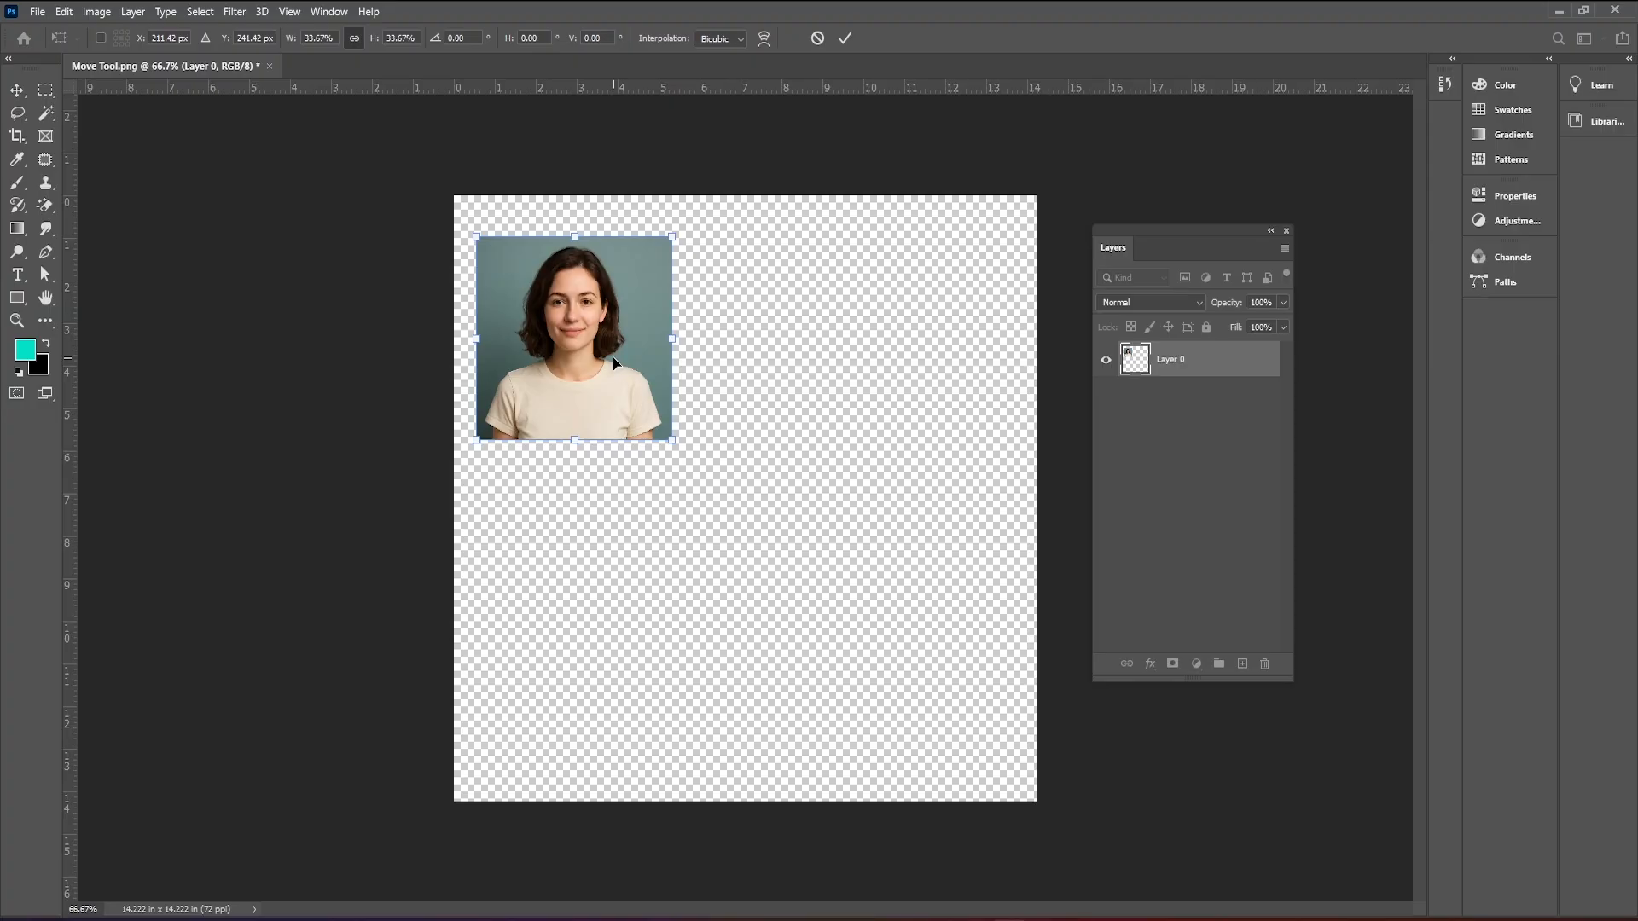
pyautogui.moveTo(316, 39); pyautogui.dragTo(304, 43)
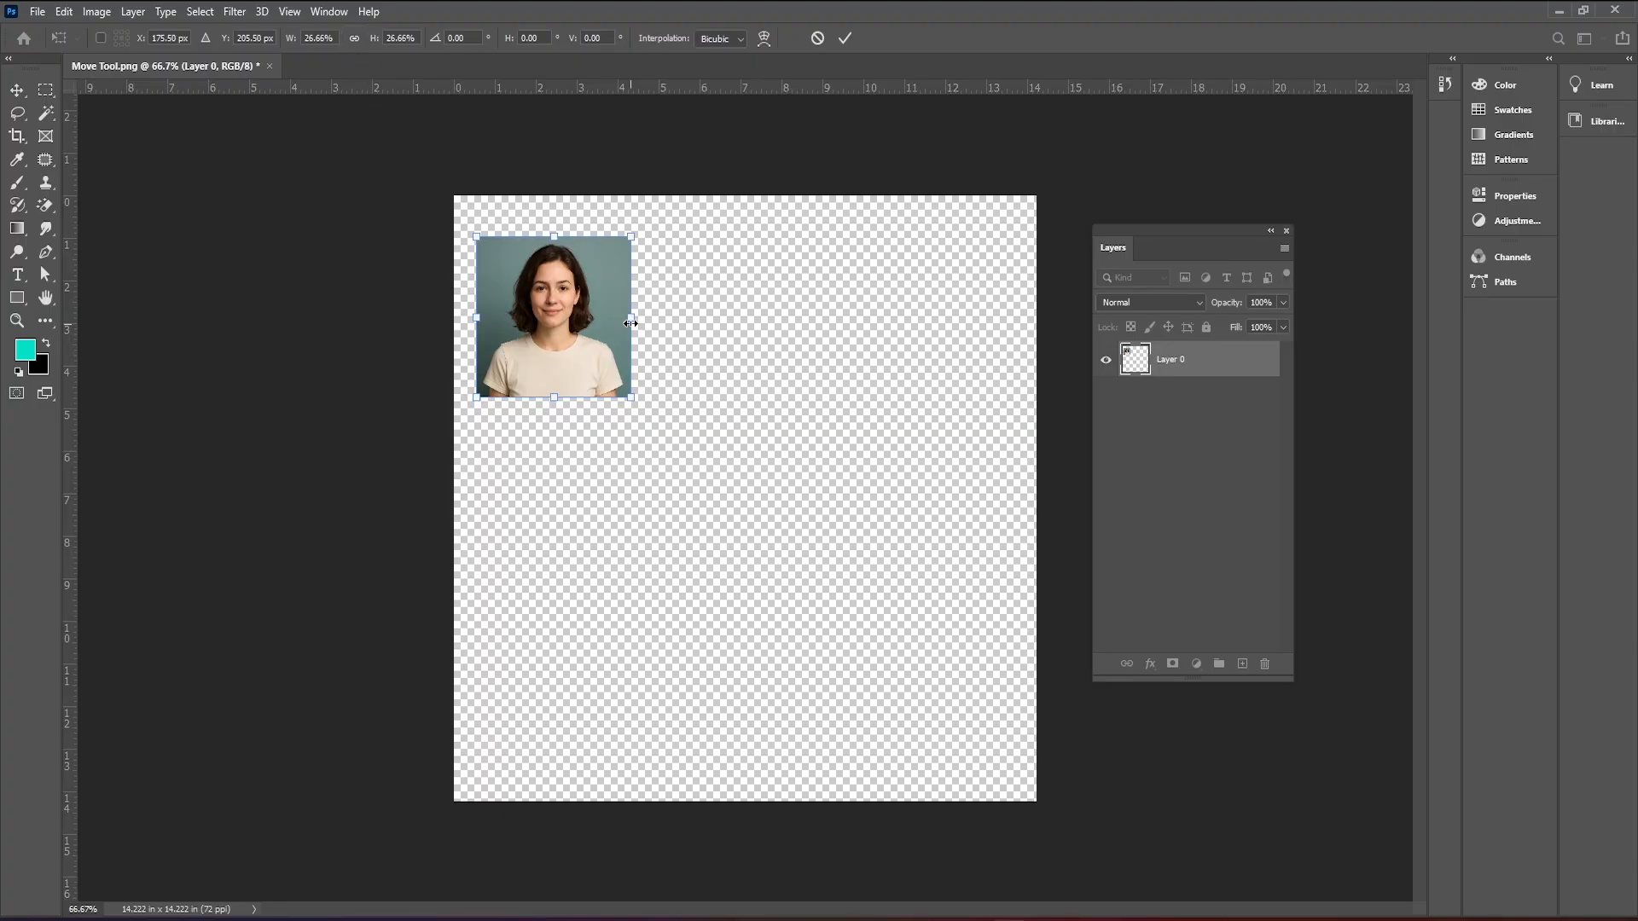
# Try stretching the portrait to about 74% width, then to about 38% width by 83% height, undoing each stretch.
pyautogui.moveTo(631, 323); pyautogui.dragTo(907, 323)
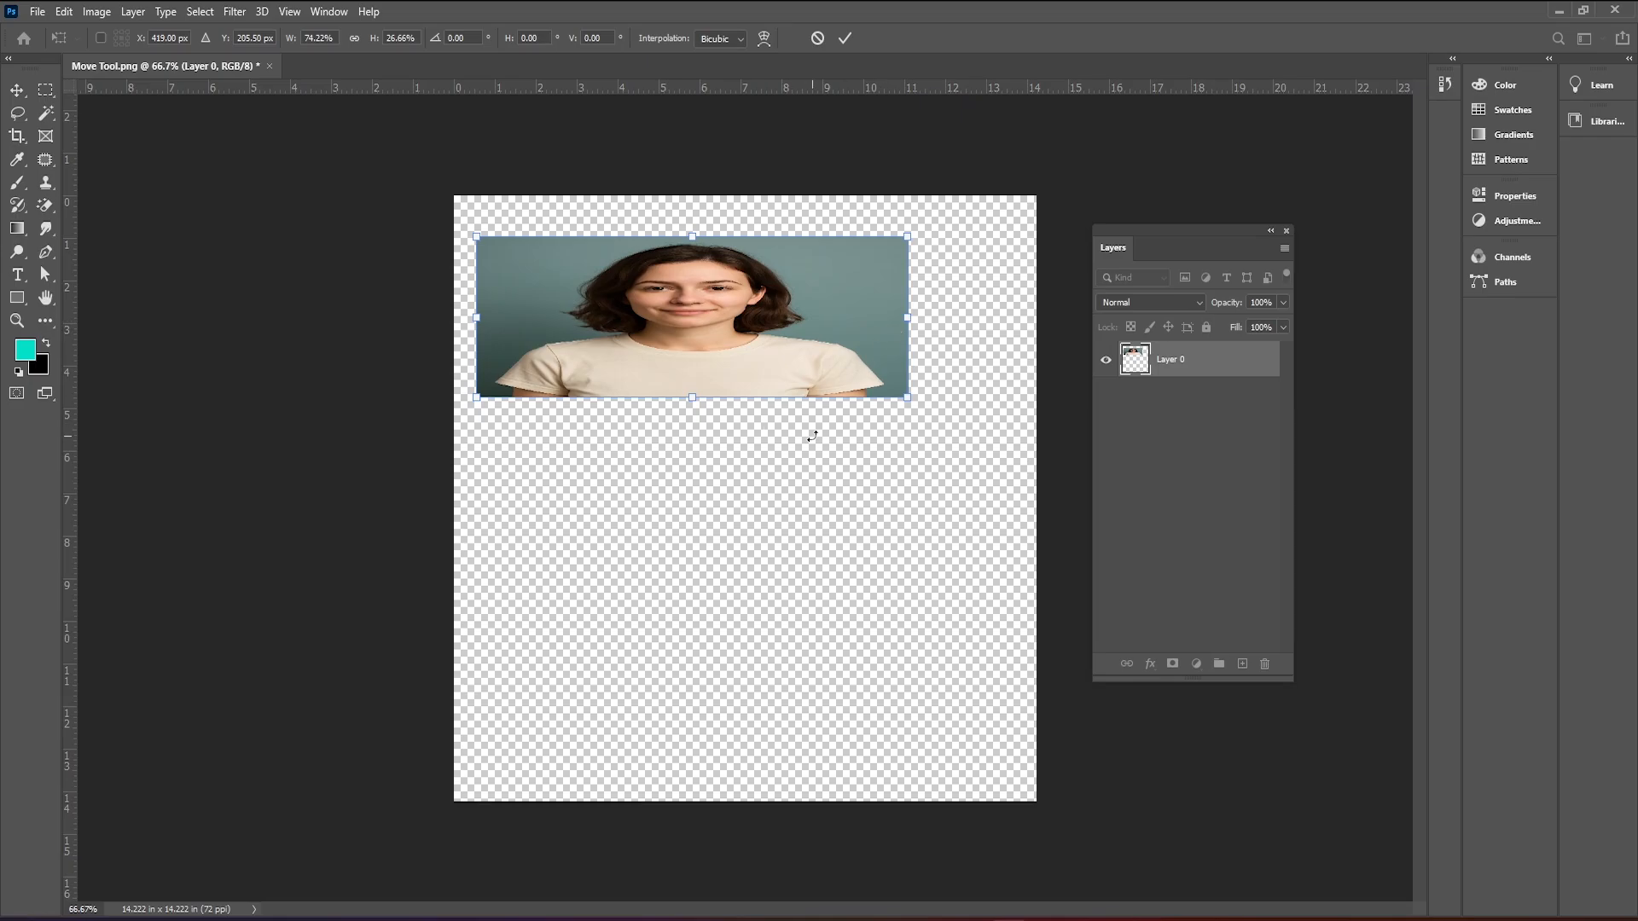
pyautogui.hotkey('ctrl', 'z')
pyautogui.moveTo(629, 397); pyautogui.dragTo(696, 742)
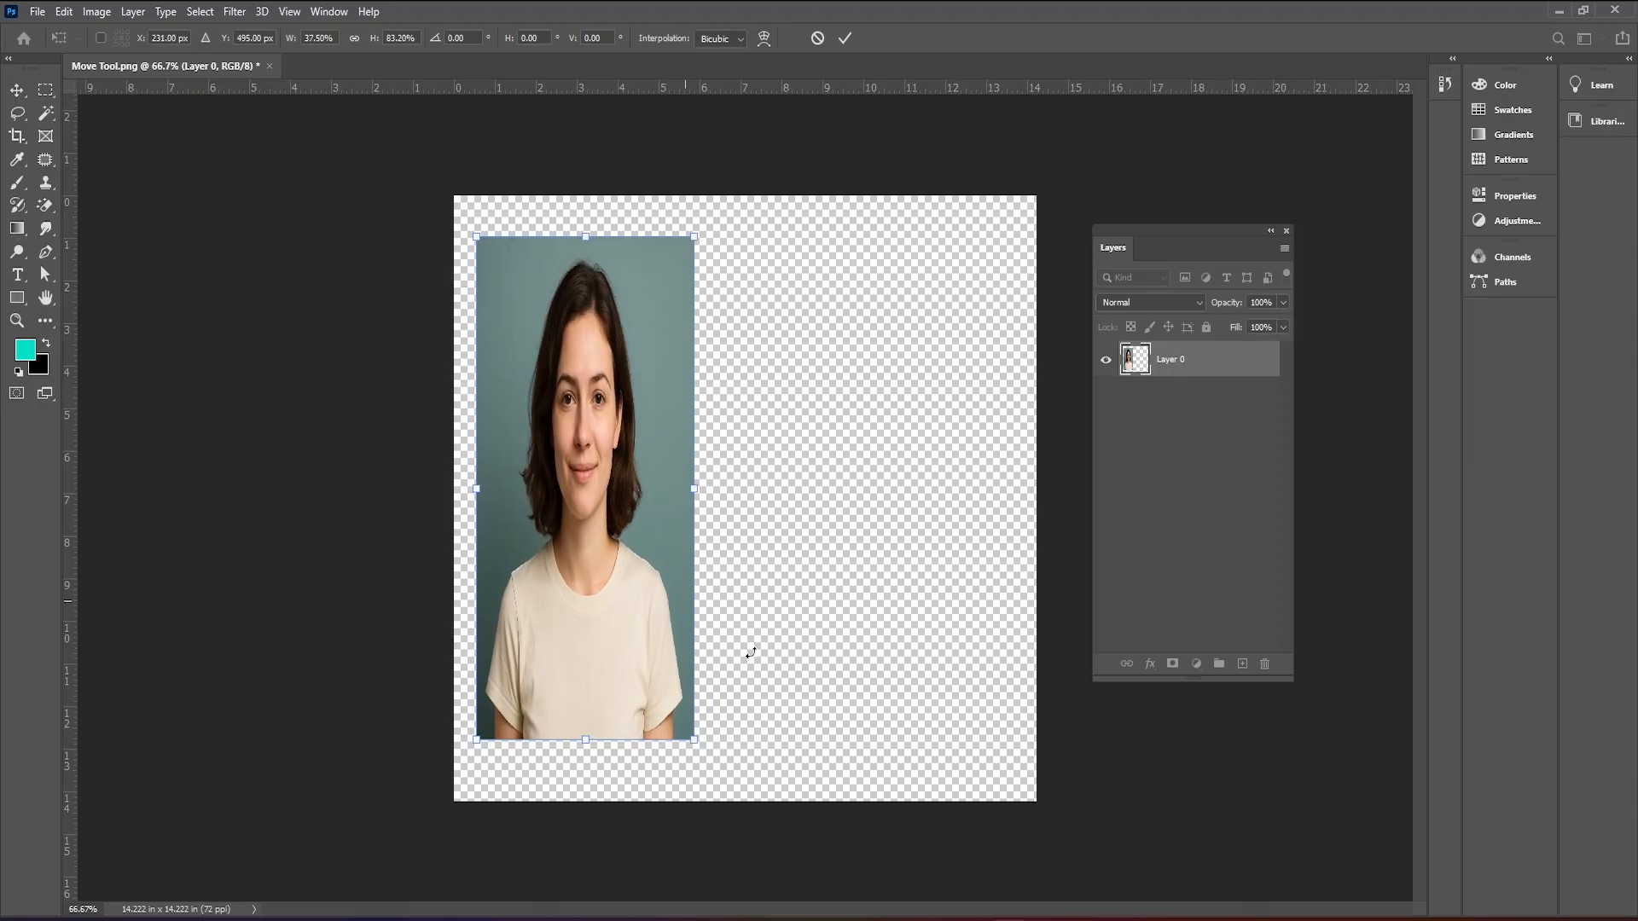
pyautogui.hotkey('ctrl', 'z')
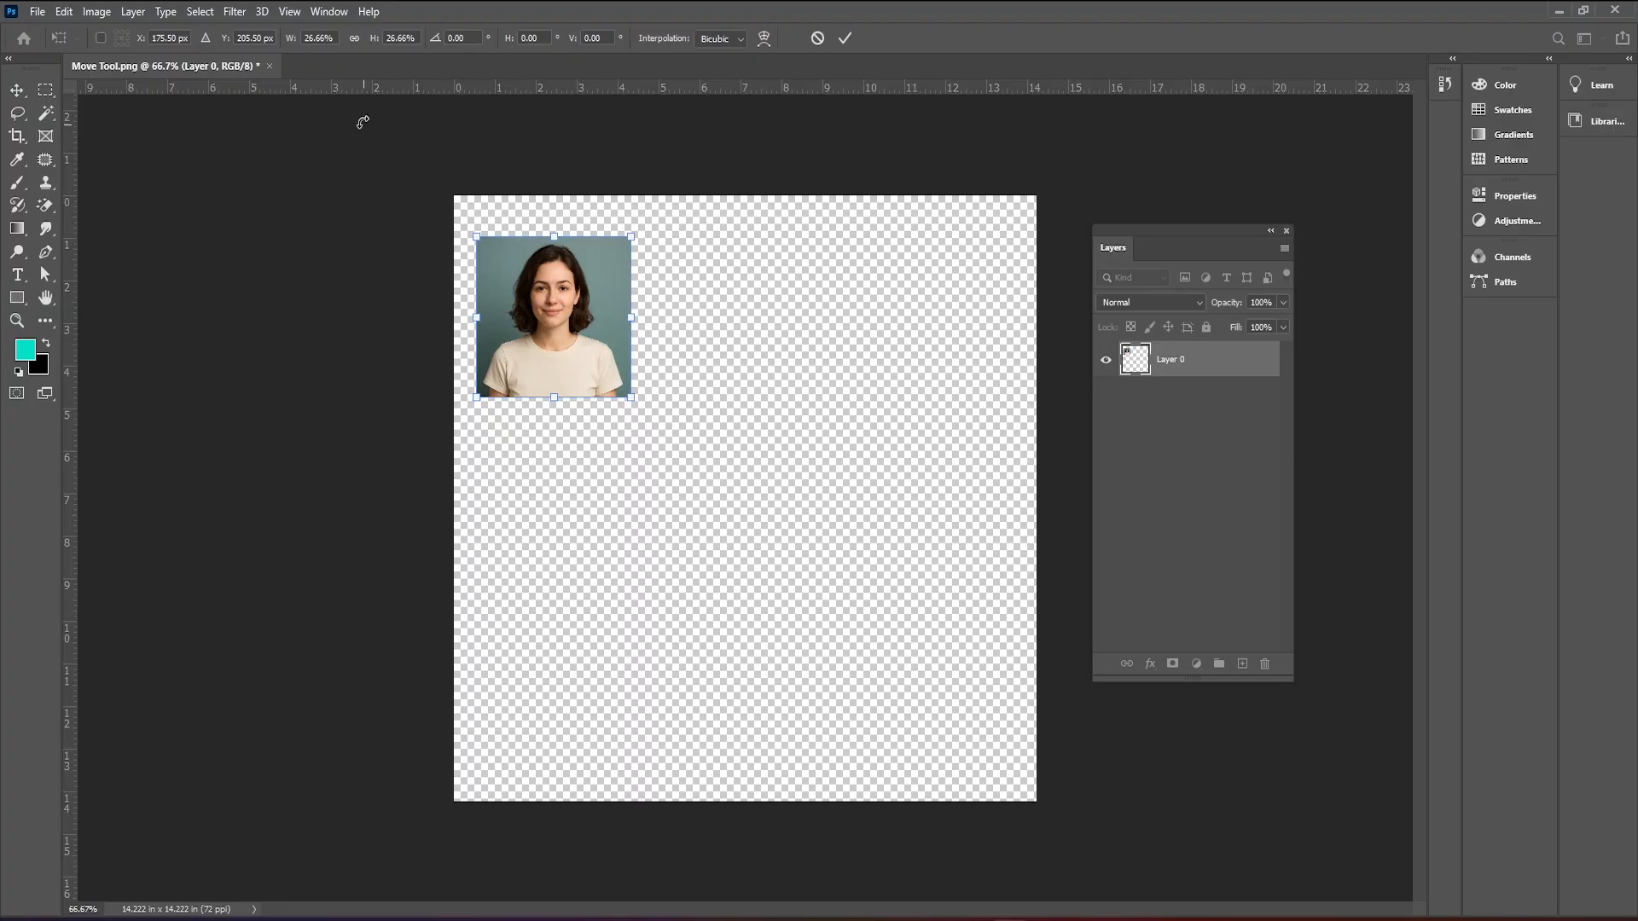
# Link the portrait's width and height, and scale it proportionally to about 17%.
pyautogui.click(355, 37)
pyautogui.moveTo(634, 395); pyautogui.dragTo(578, 343)
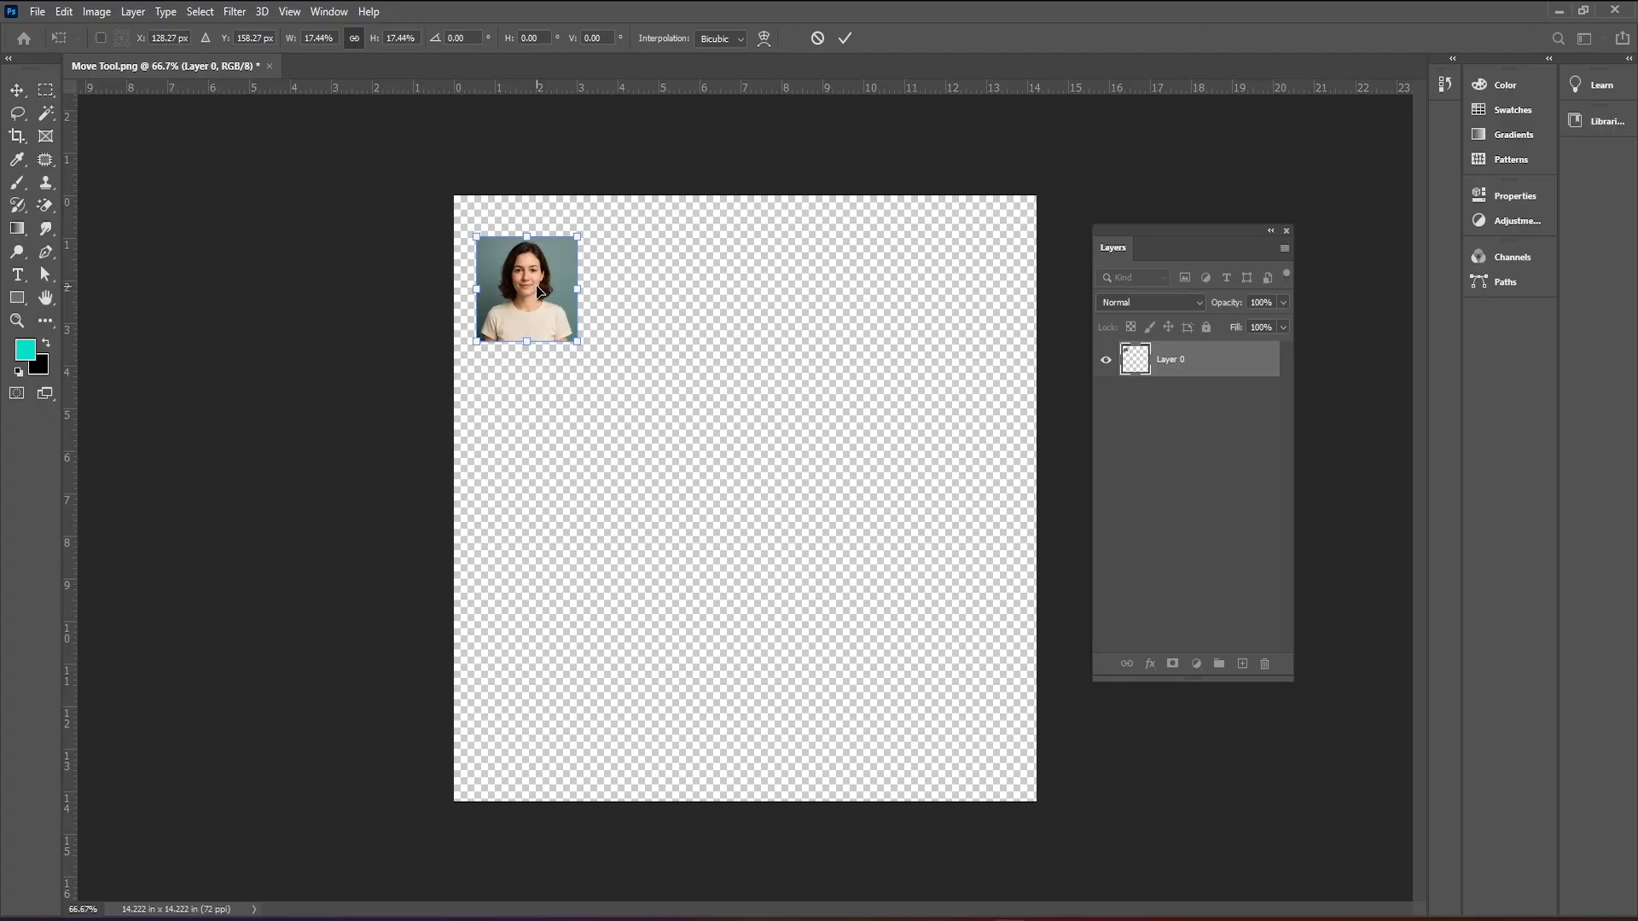
# Move the scaled portrait to about 0.8 in from the canvas's left edge and 1.4 in from its top, and commit the transform.
pyautogui.moveTo(512, 279); pyautogui.dragTo(523, 296)
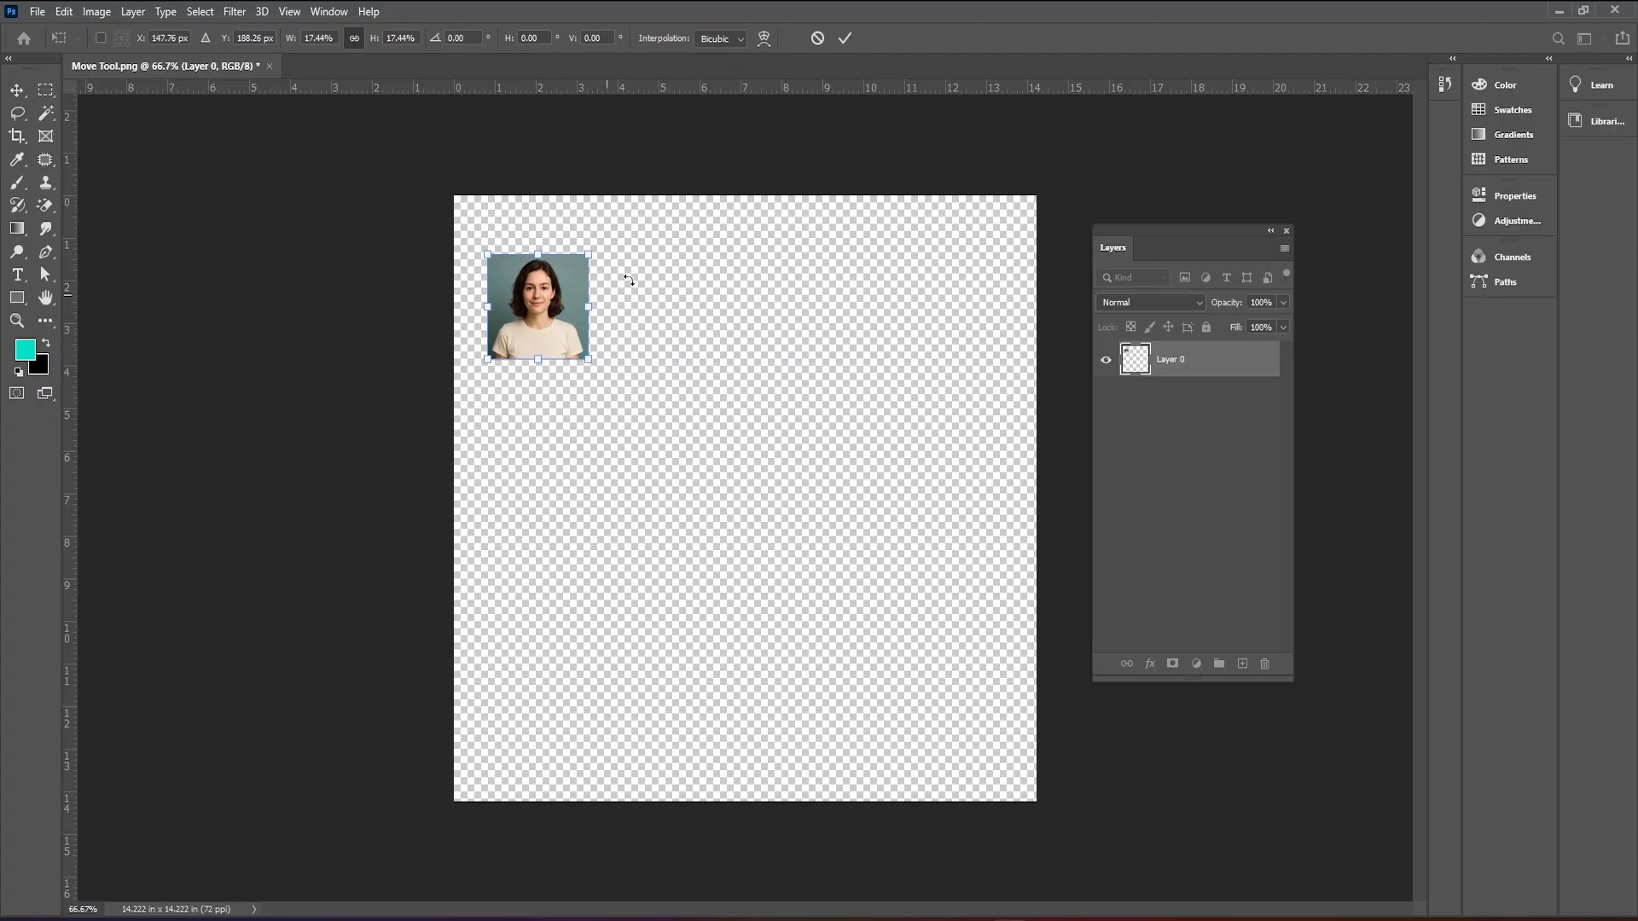
pyautogui.click(845, 38)
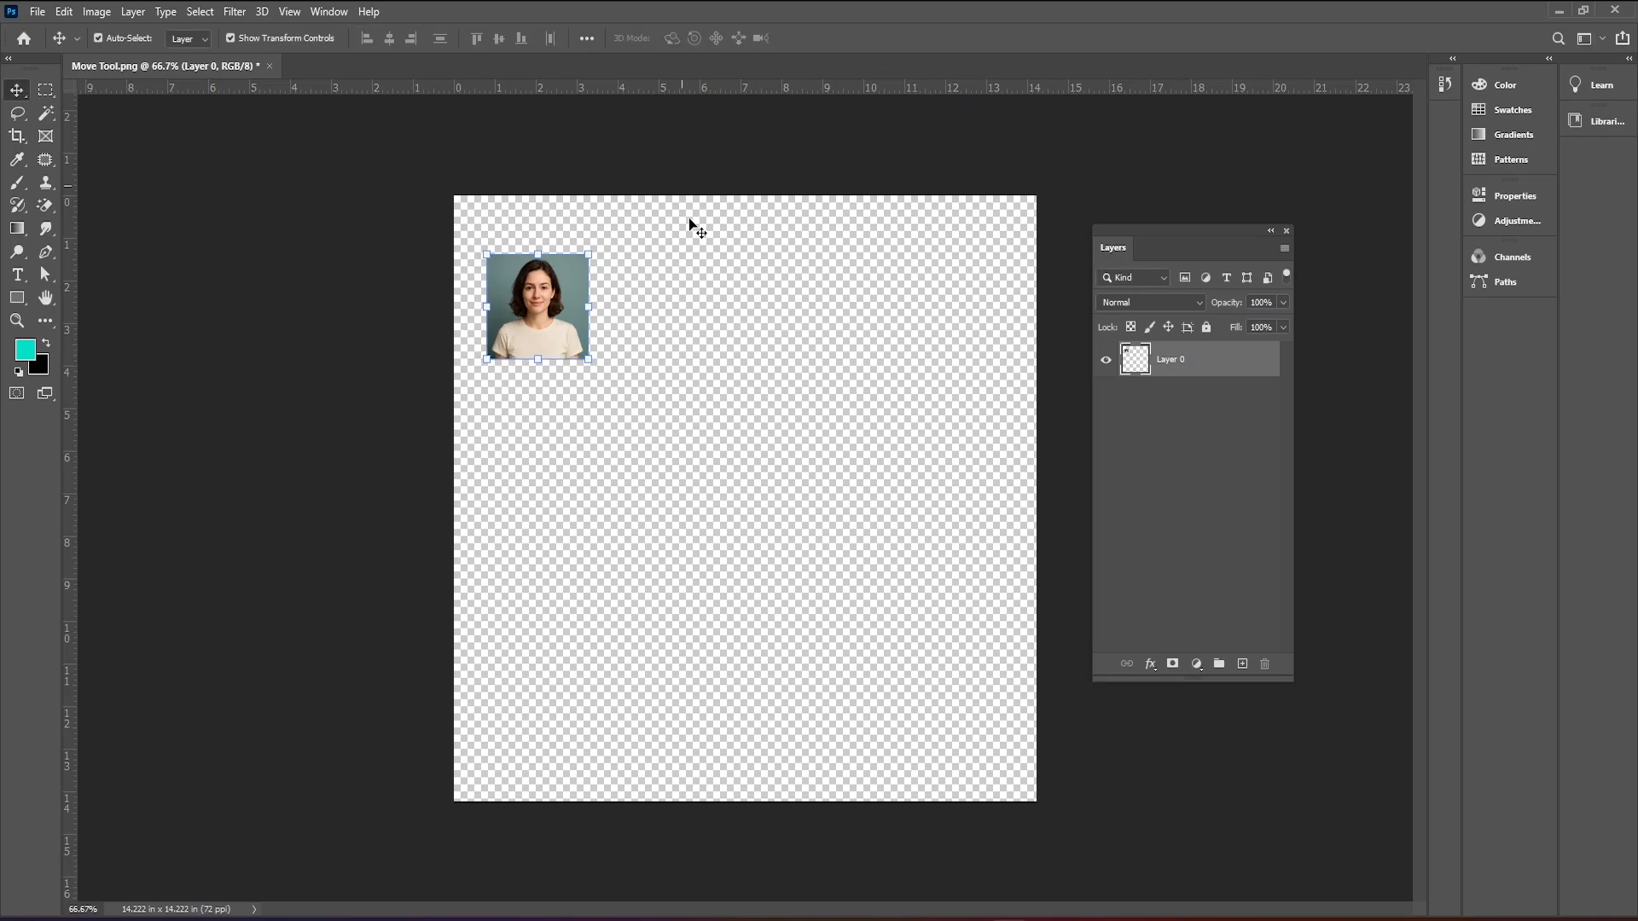
# Hide the transform controls, move the portrait about 0.4 in to the right, and show the transform controls again.
pyautogui.click(542, 300)
pyautogui.click(678, 341)
pyautogui.click(557, 312)
pyautogui.click(229, 37)
pyautogui.moveTo(546, 306)
pyautogui.mouseDown()
pyautogui.moveTo(614, 307)
pyautogui.moveTo(554, 305)
pyautogui.moveTo(632, 331)
pyautogui.moveTo(560, 307)
pyautogui.mouseUp()
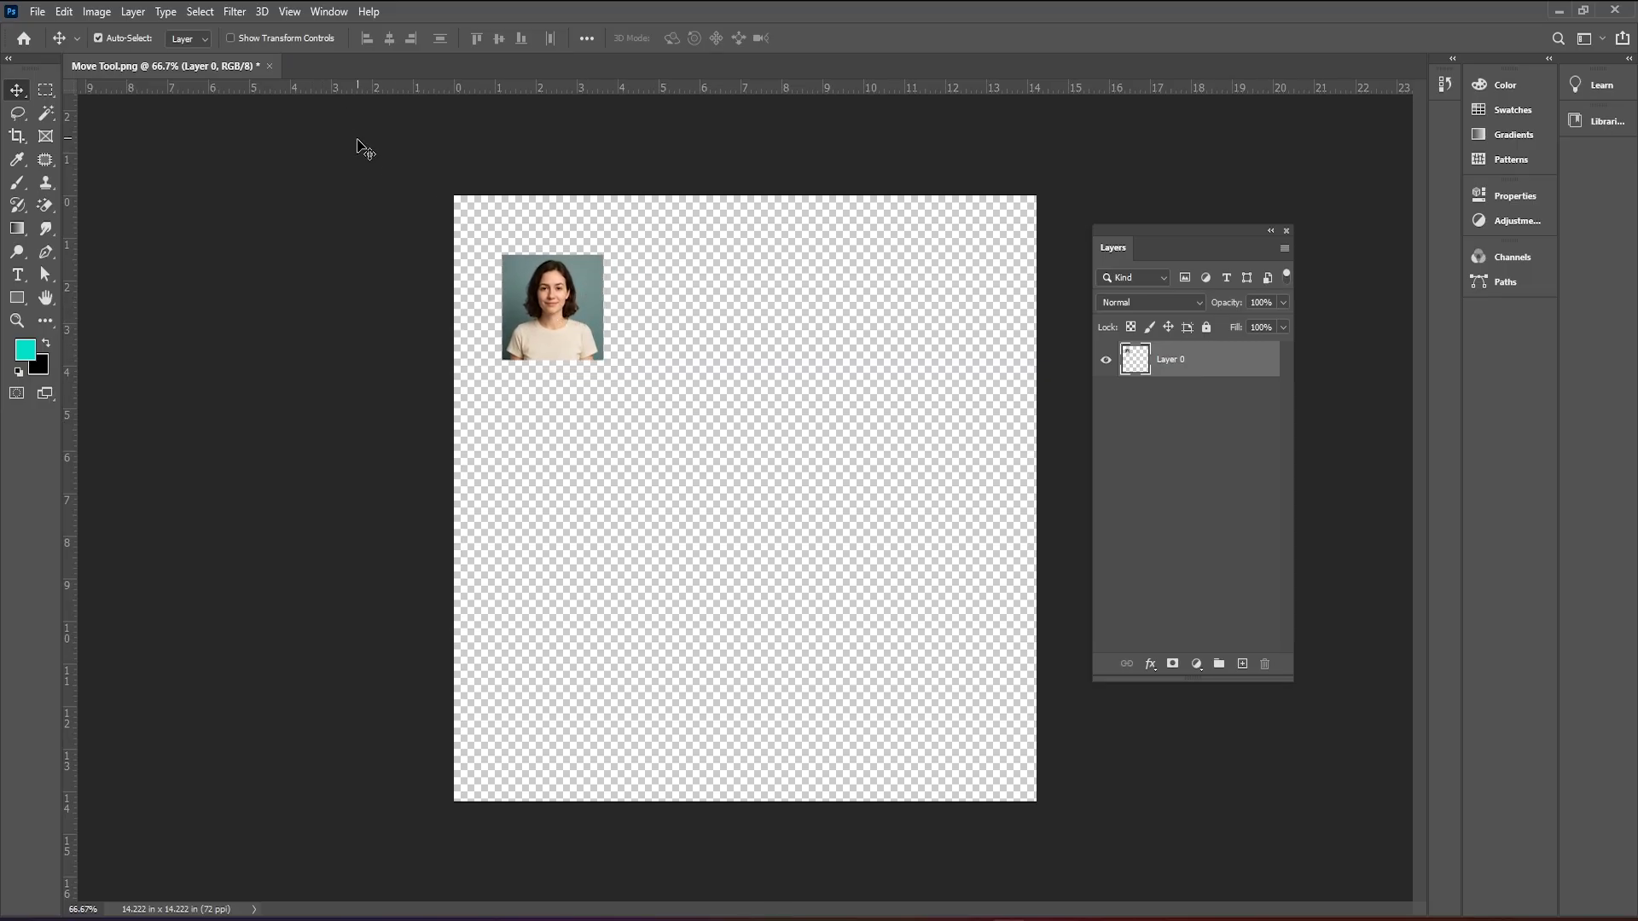
pyautogui.click(229, 39)
# Duplicate the portrait five times on the canvas, arranging four portraits across the upper row and two in a second row.
pyautogui.moveTo(544, 315); pyautogui.dragTo(746, 321)
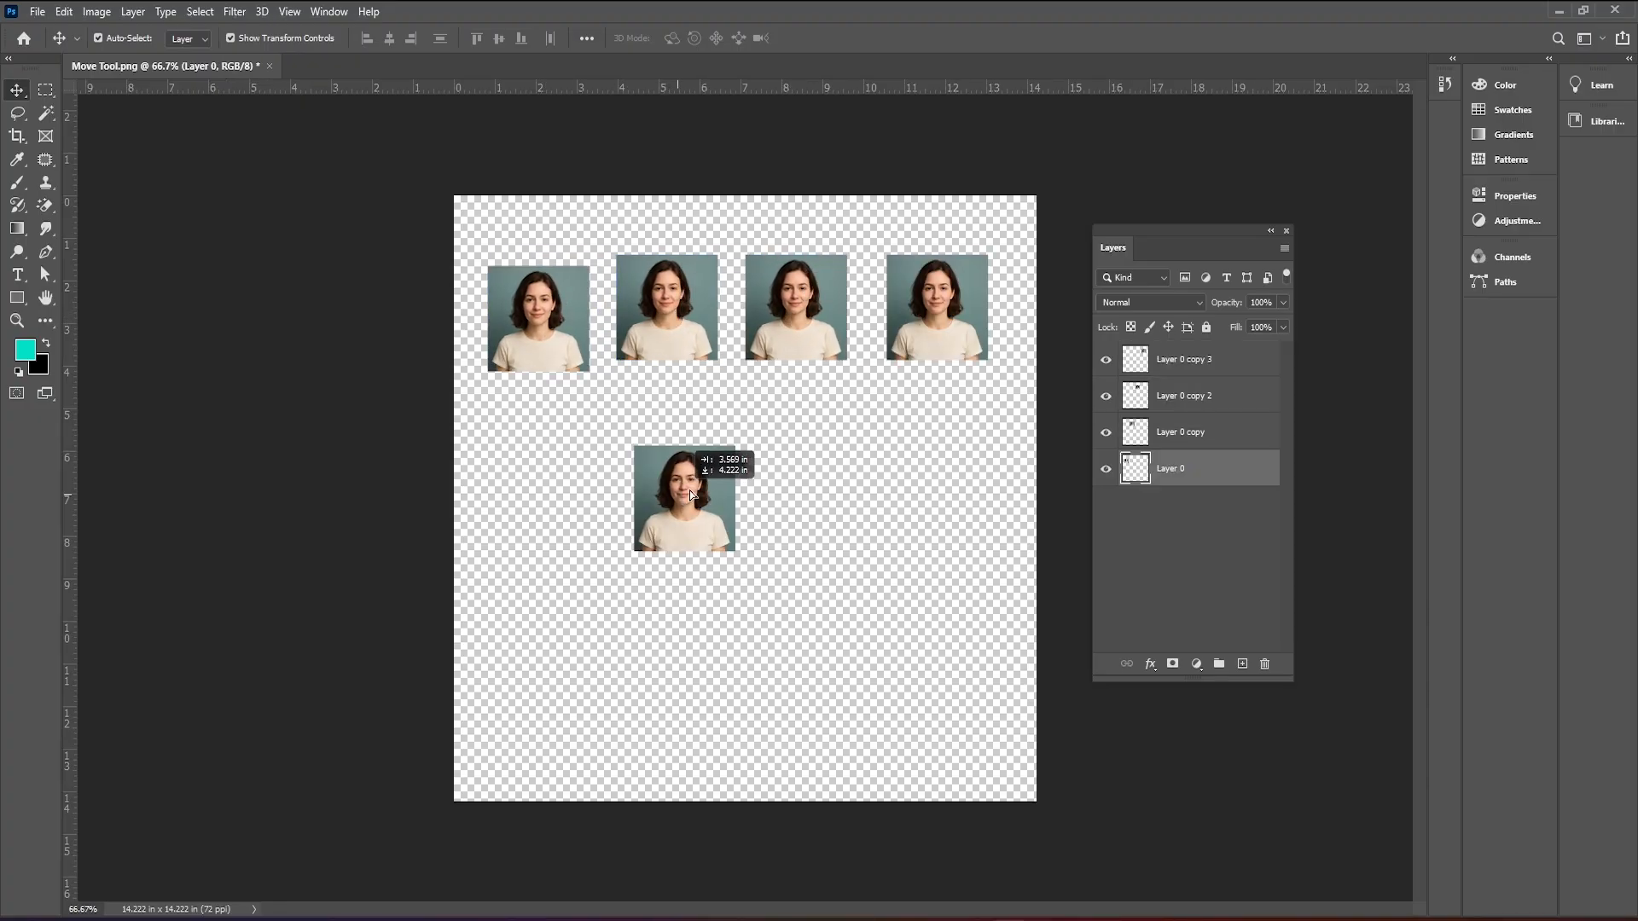
pyautogui.moveTo(677, 505); pyautogui.dragTo(523, 442)
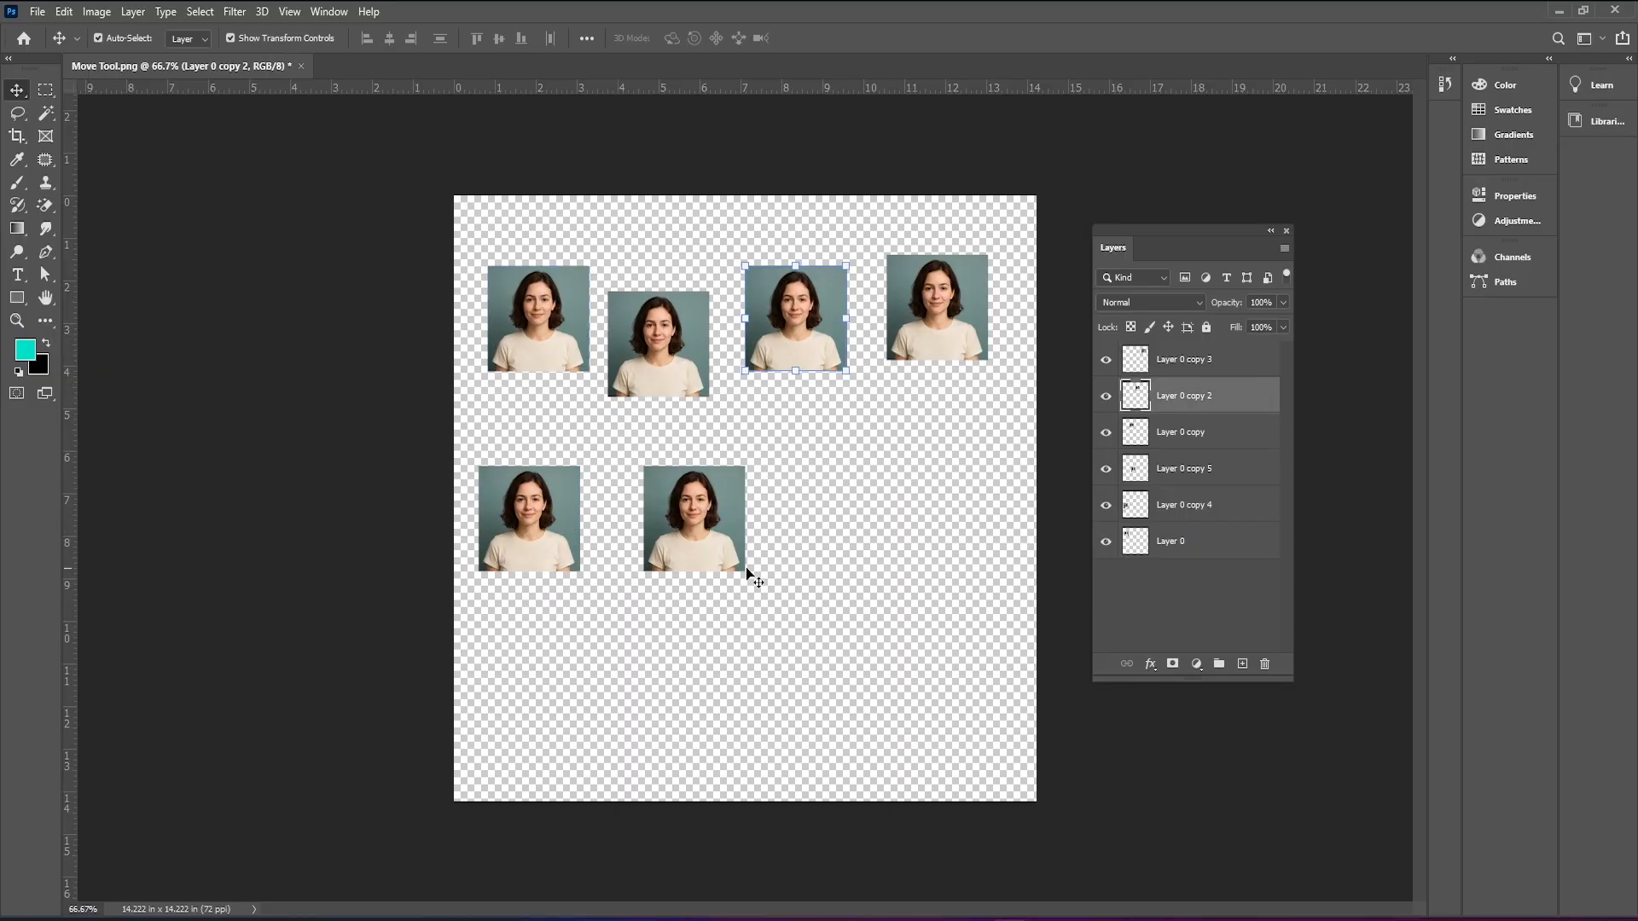
# Move the upper row's second portrait level with its neighbours and shift the lower row's second portrait slightly up and left.
pyautogui.click(760, 516)
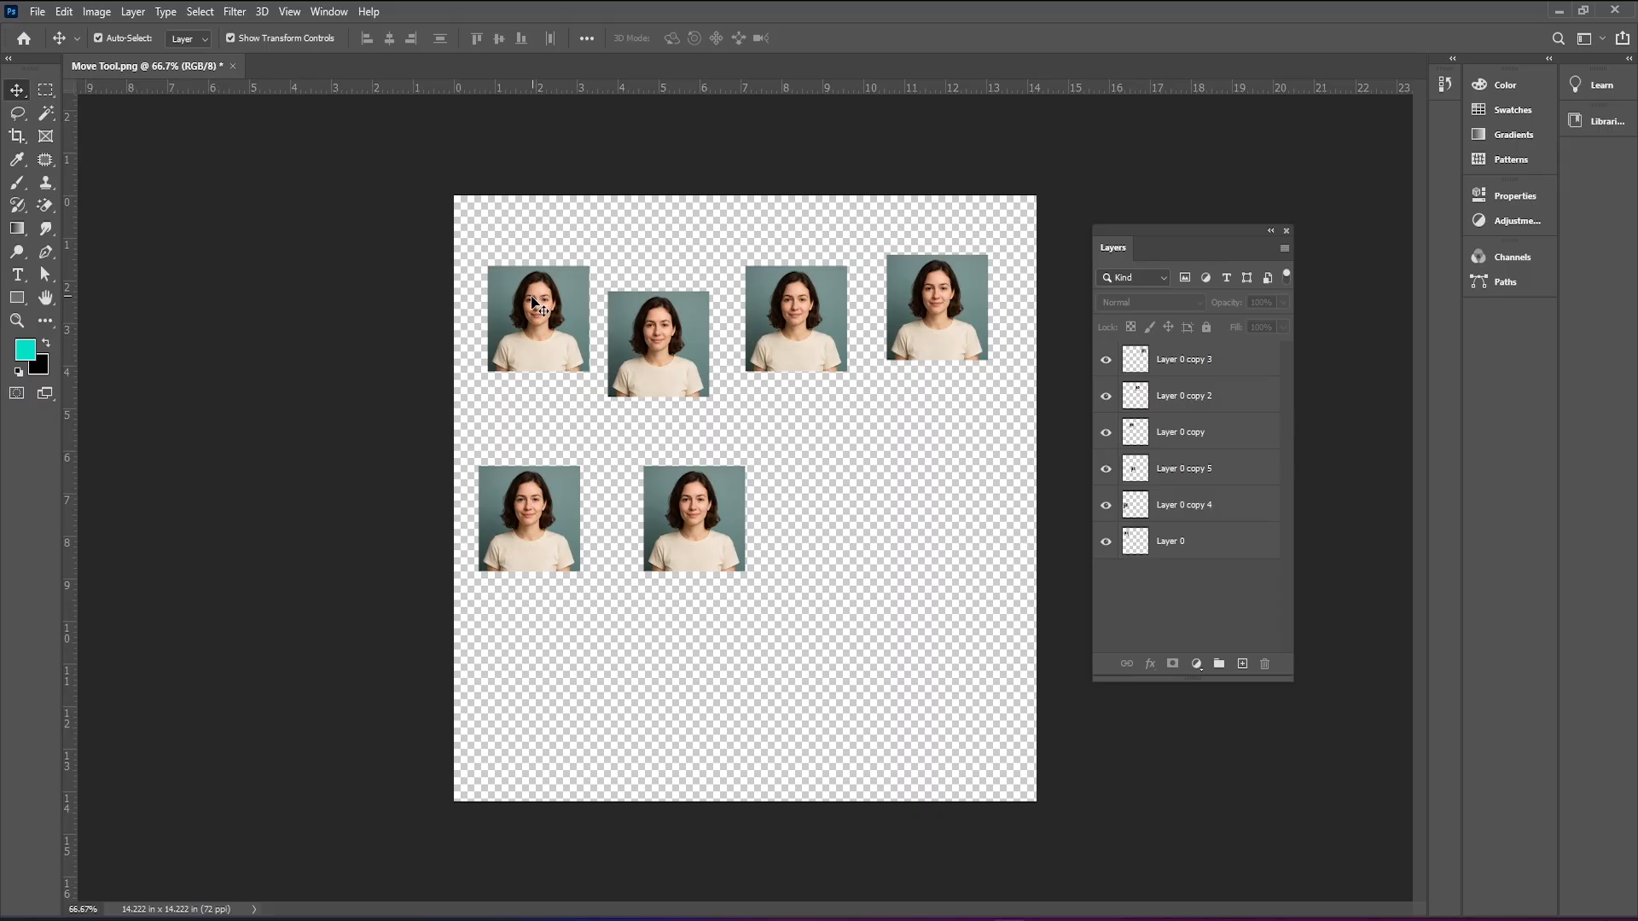
pyautogui.click(572, 331)
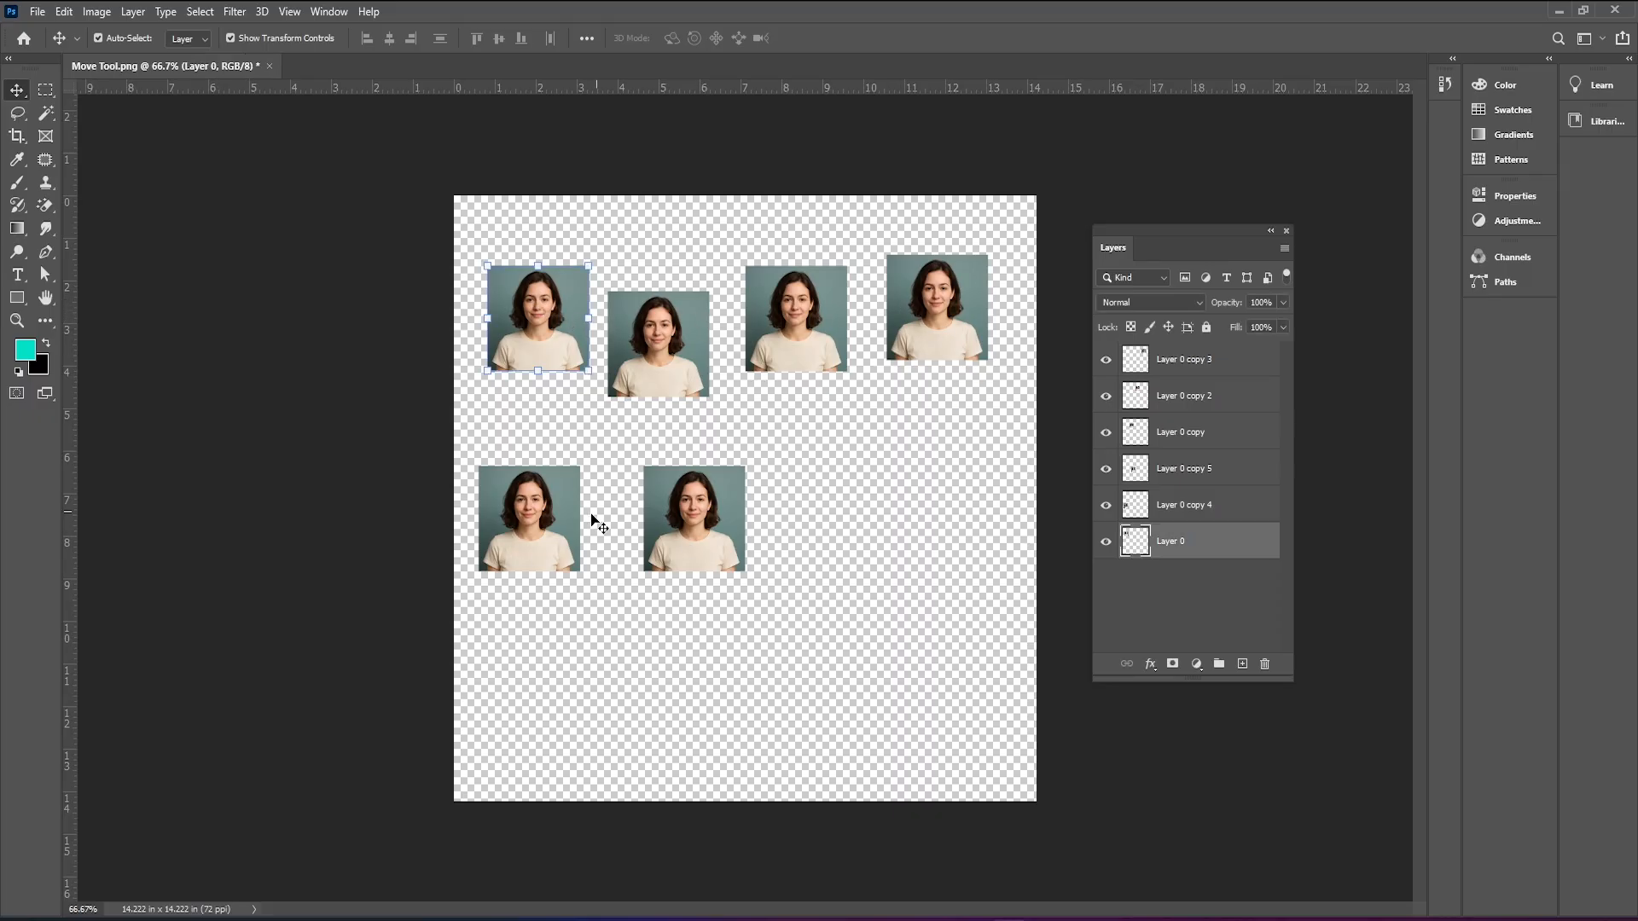
pyautogui.click(1225, 589)
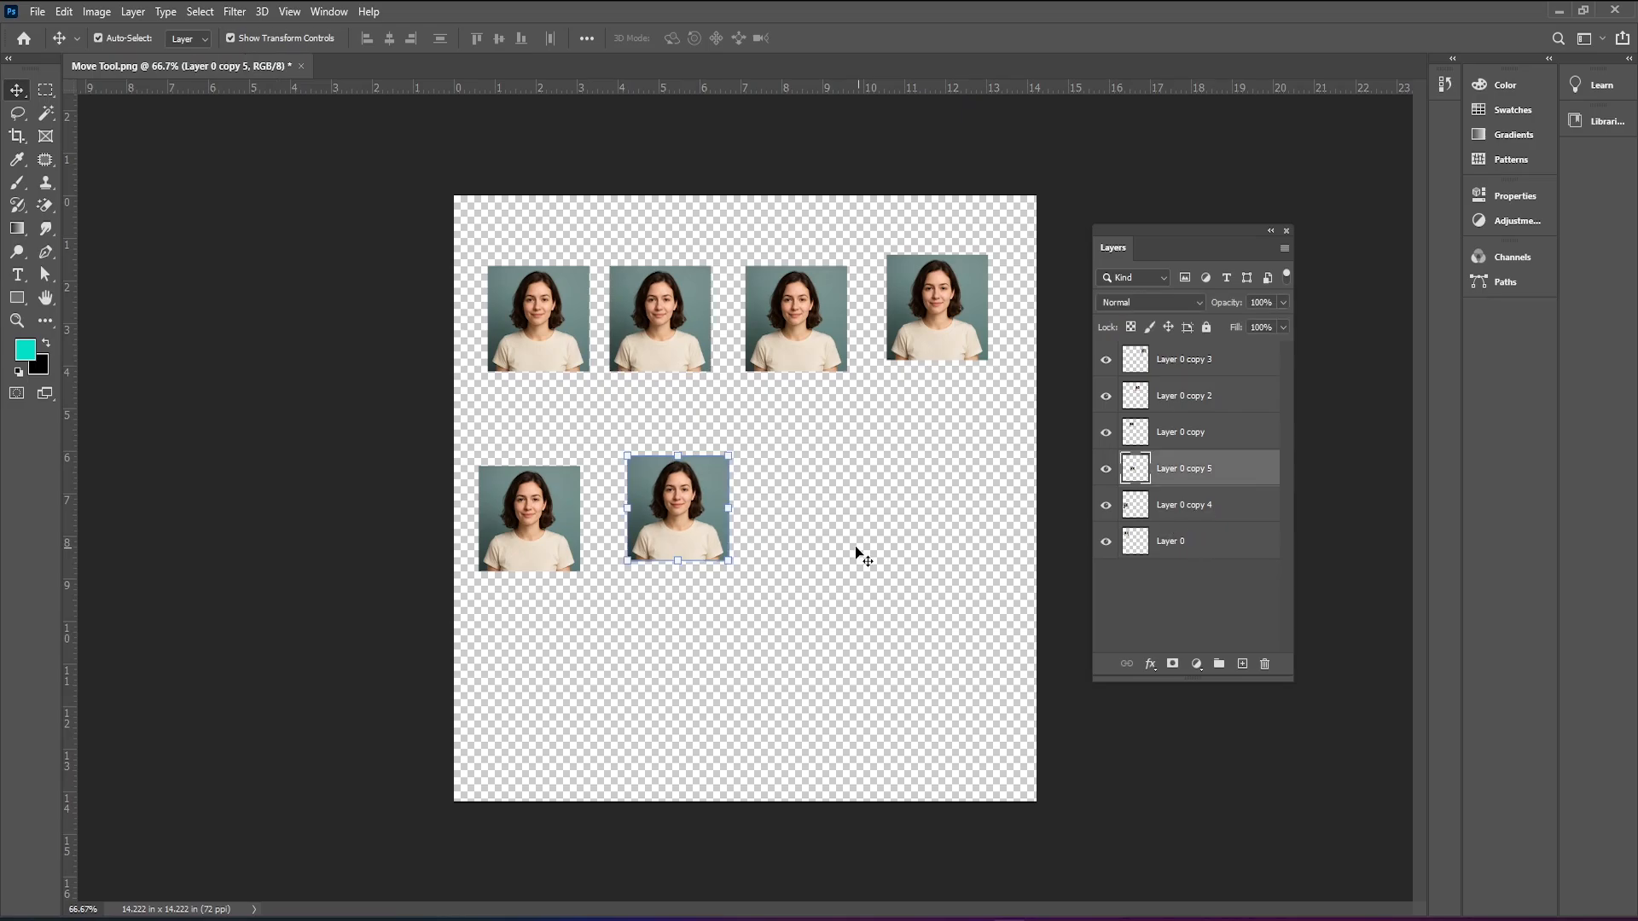
# Examine how Auto-Select picks the matching layer by selecting each of the six portraits on the canvas in turn.
pyautogui.click(940, 375)
pyautogui.click(671, 490)
pyautogui.click(665, 353)
pyautogui.click(836, 354)
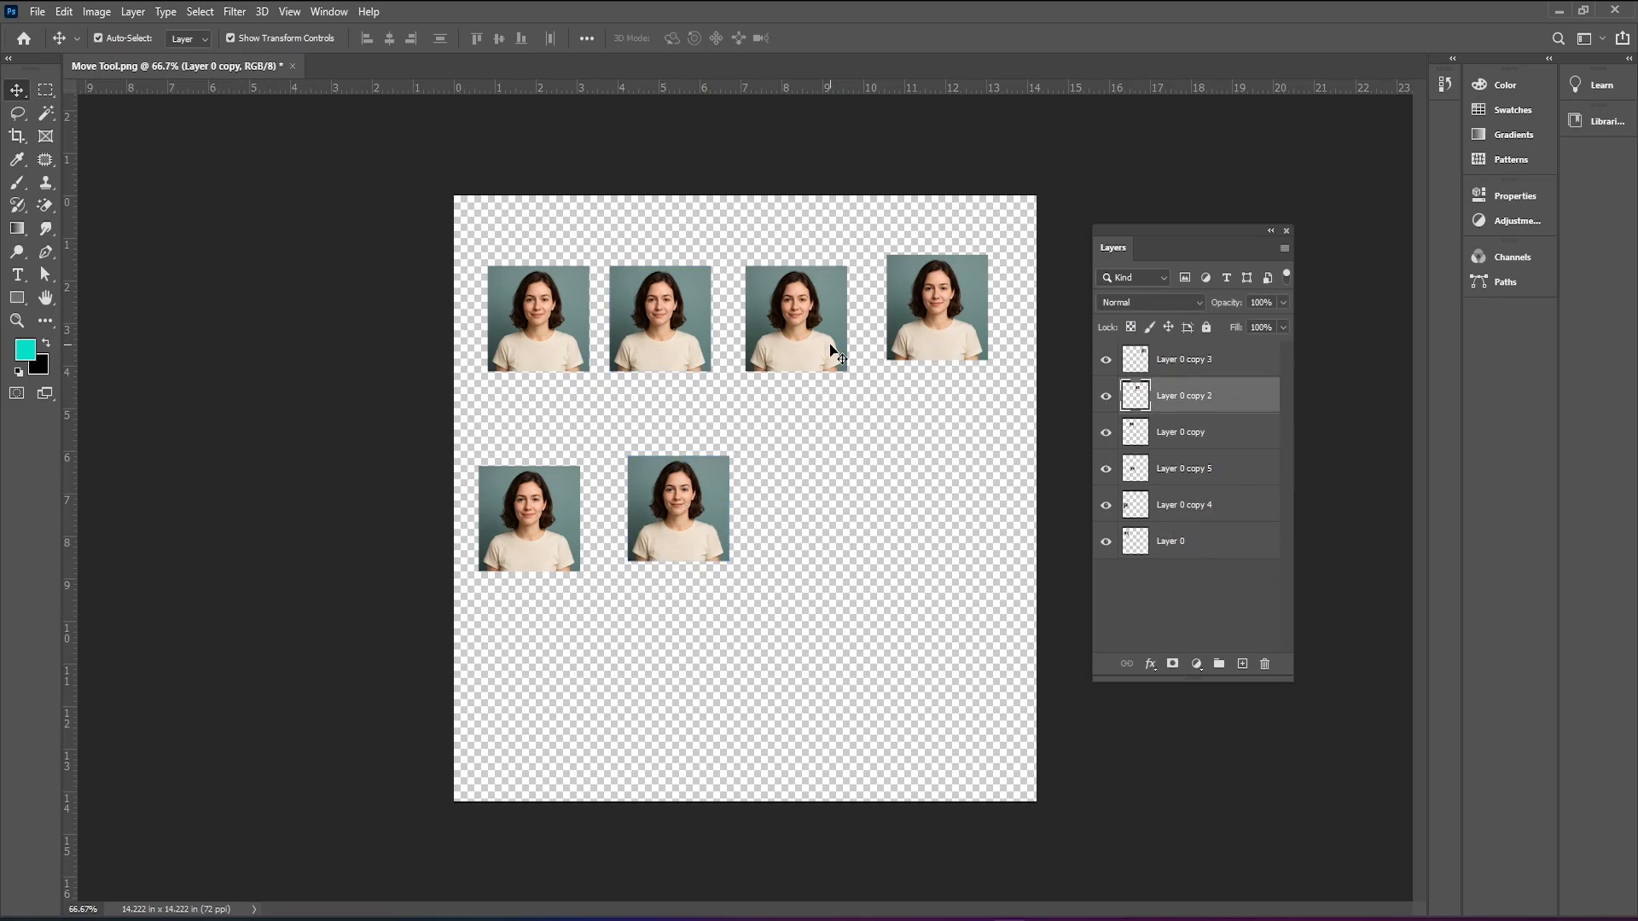
pyautogui.click(927, 328)
pyautogui.click(776, 334)
pyautogui.click(665, 350)
pyautogui.click(531, 332)
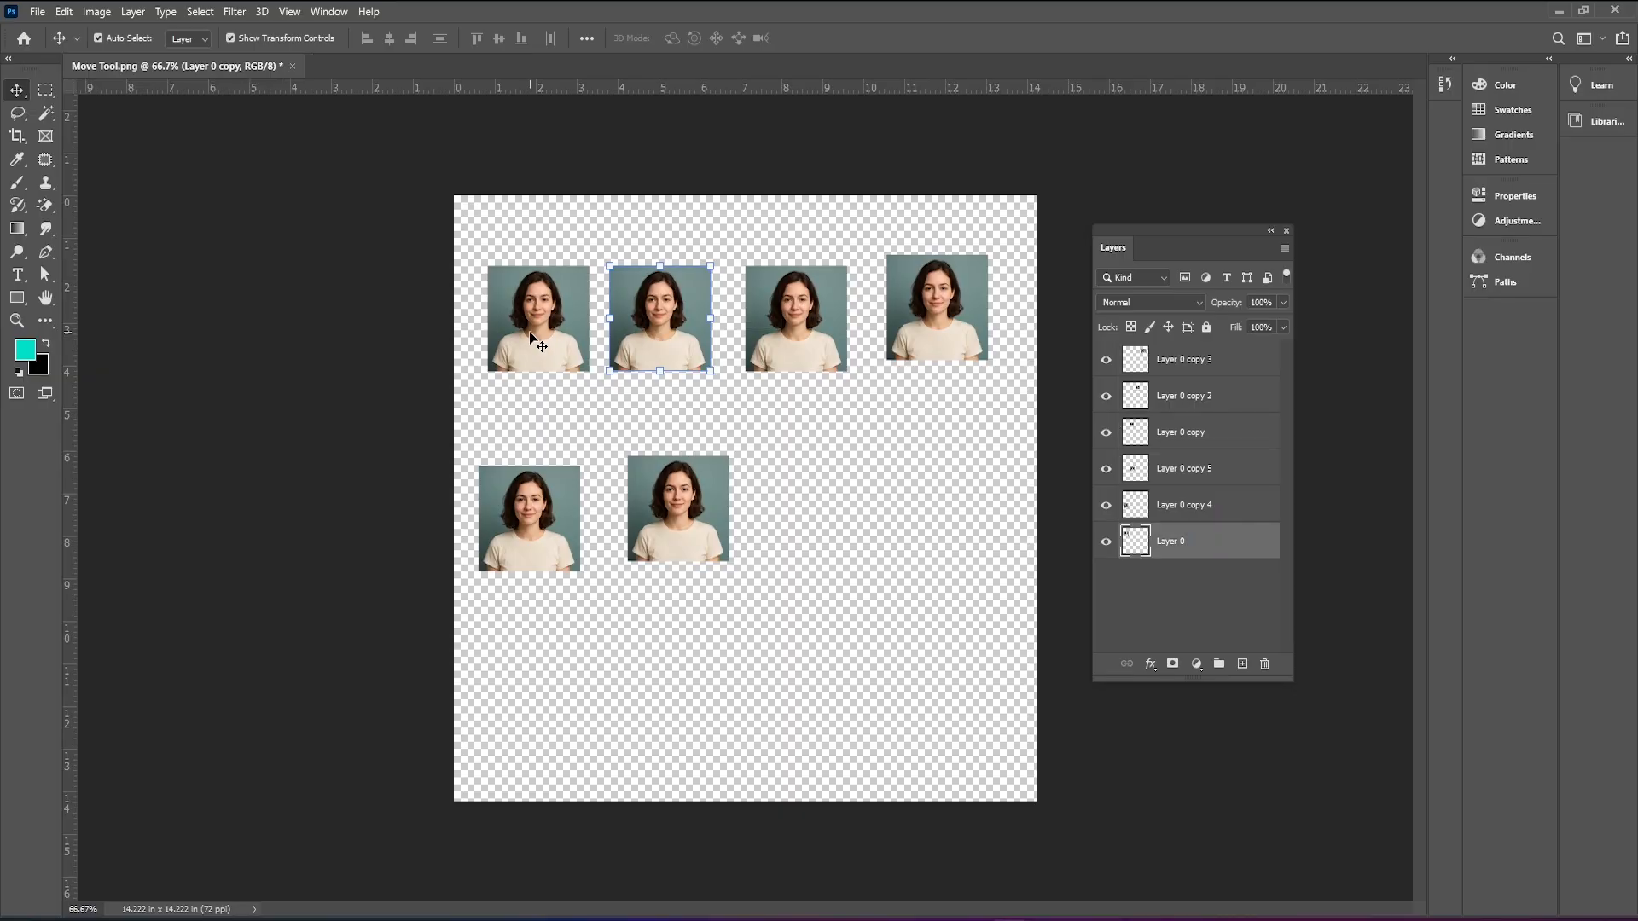
pyautogui.click(543, 486)
pyautogui.click(682, 499)
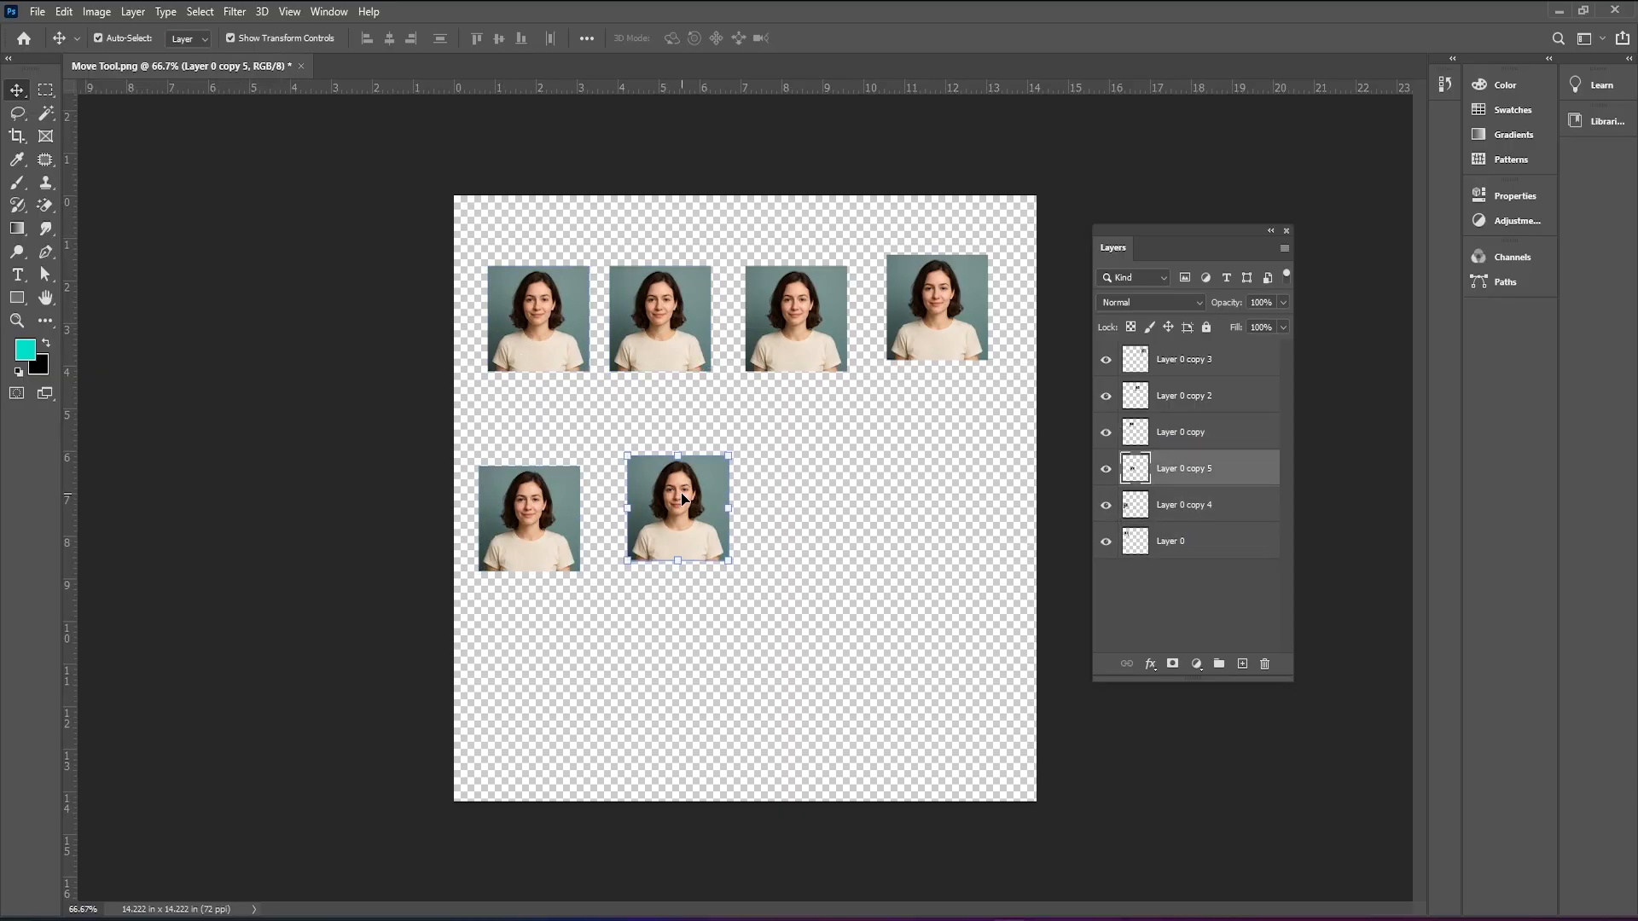
pyautogui.click(663, 341)
pyautogui.click(789, 345)
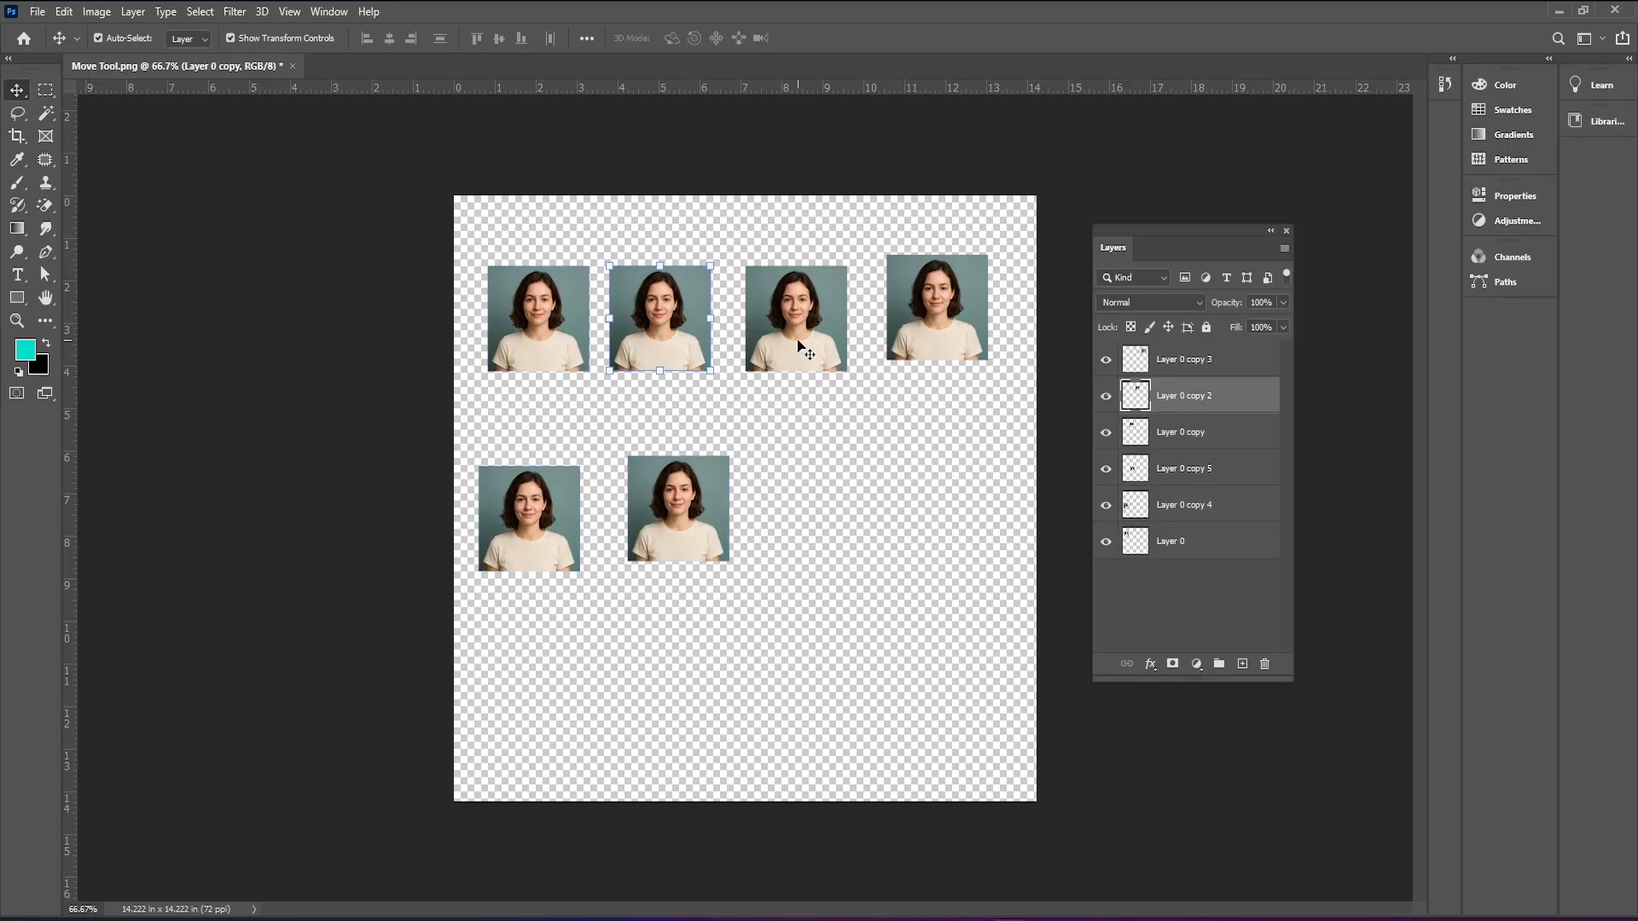
pyautogui.click(934, 341)
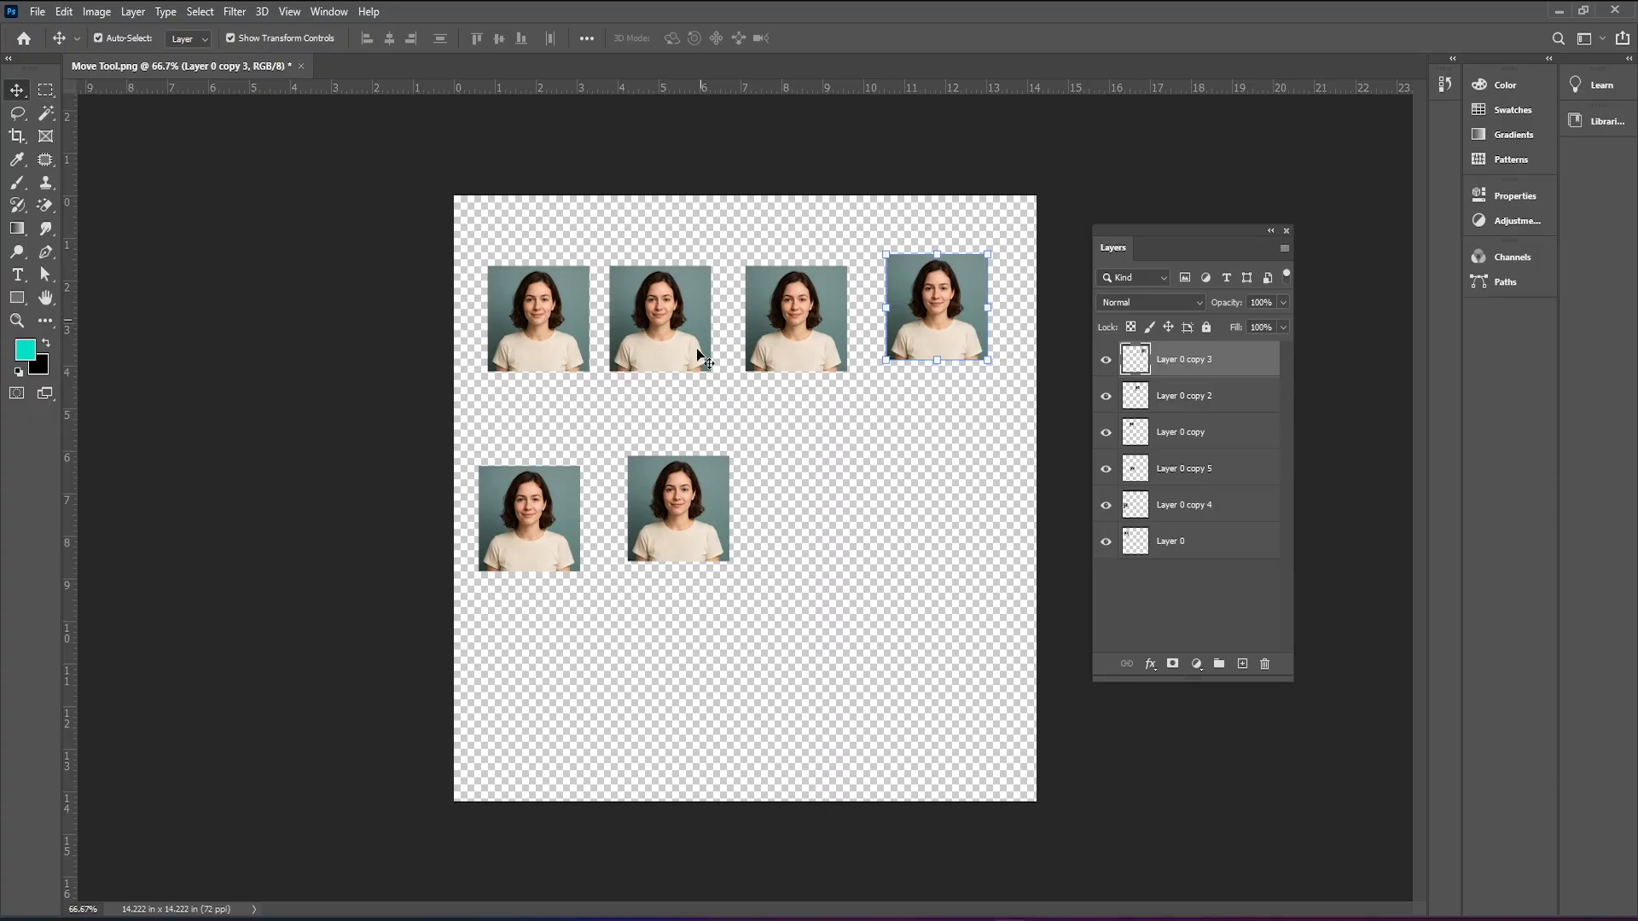
pyautogui.click(800, 343)
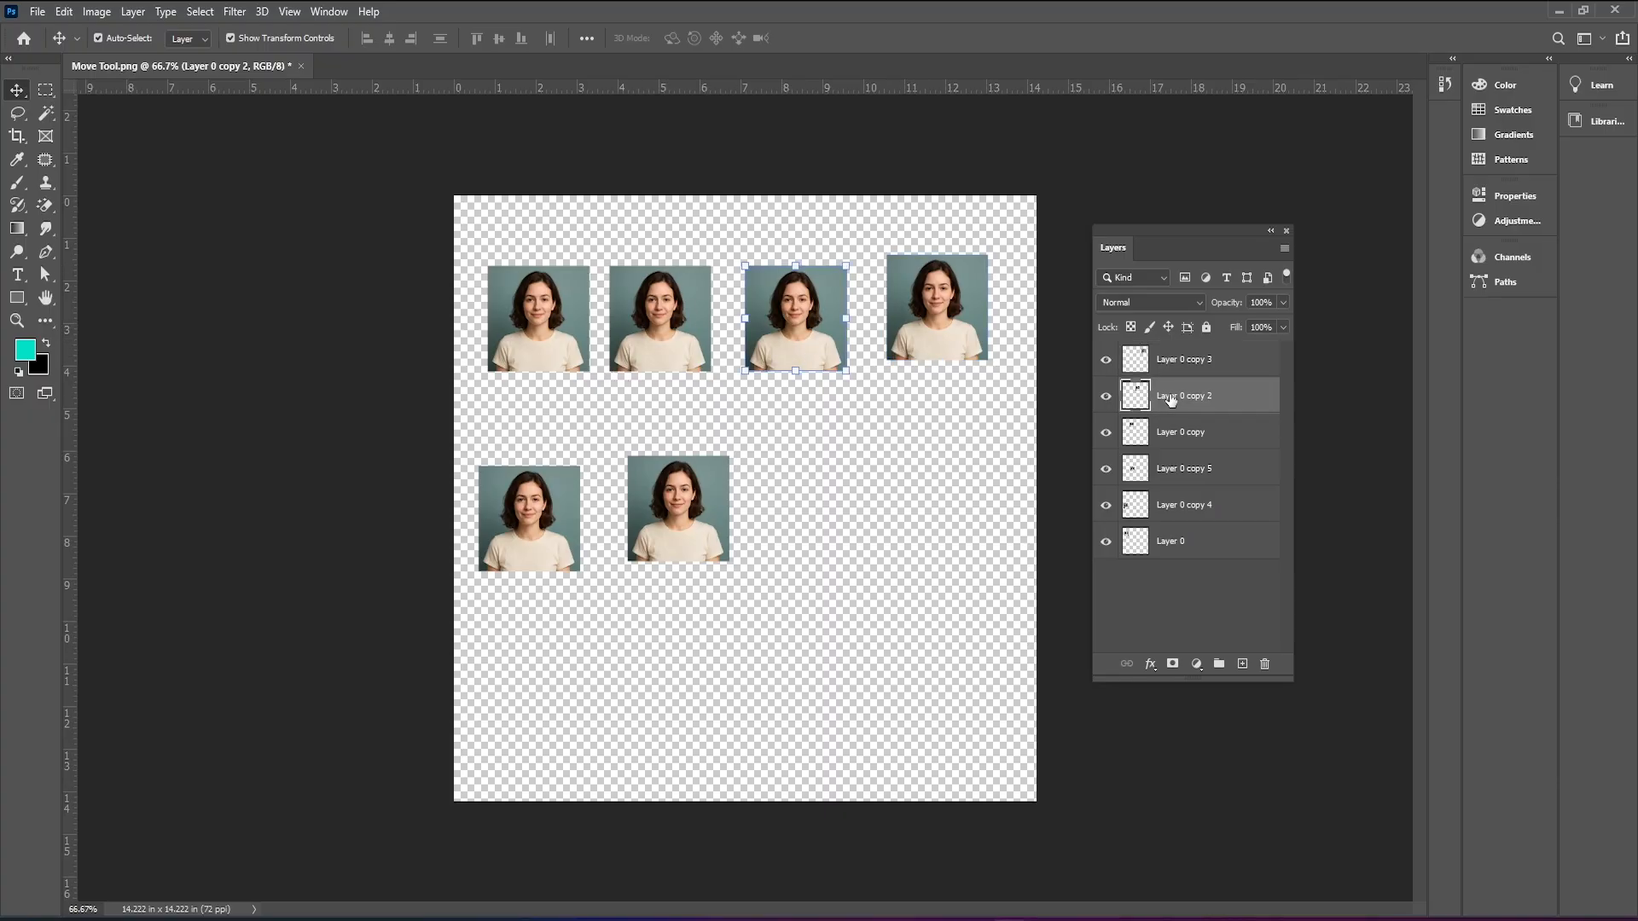
pyautogui.click(645, 330)
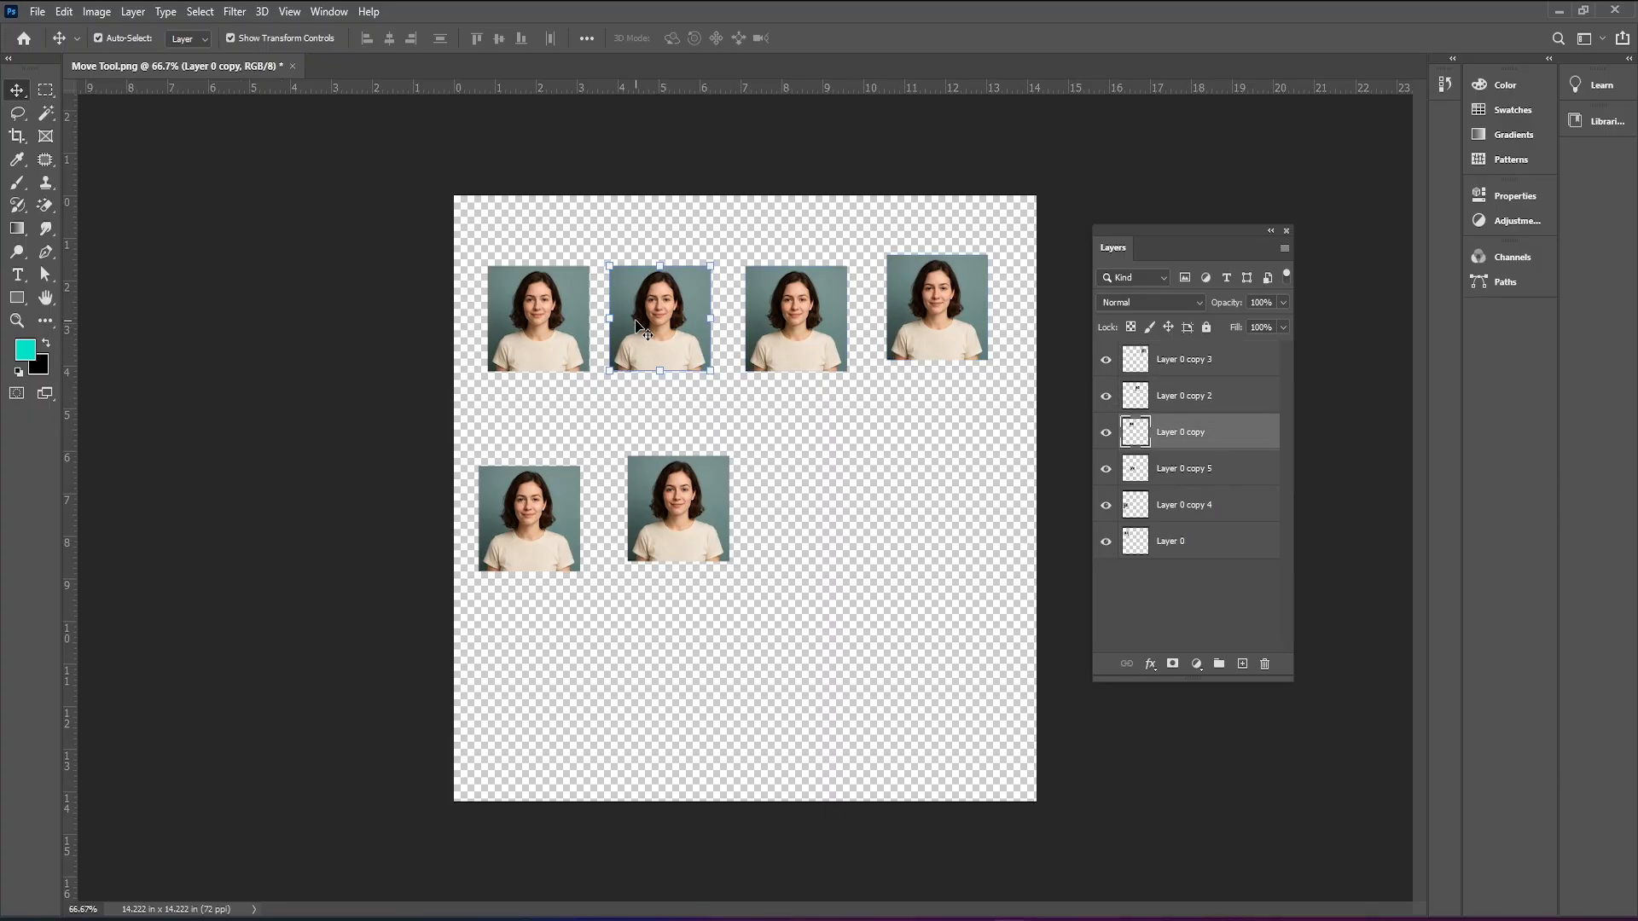
pyautogui.click(546, 331)
pyautogui.click(682, 516)
pyautogui.click(550, 544)
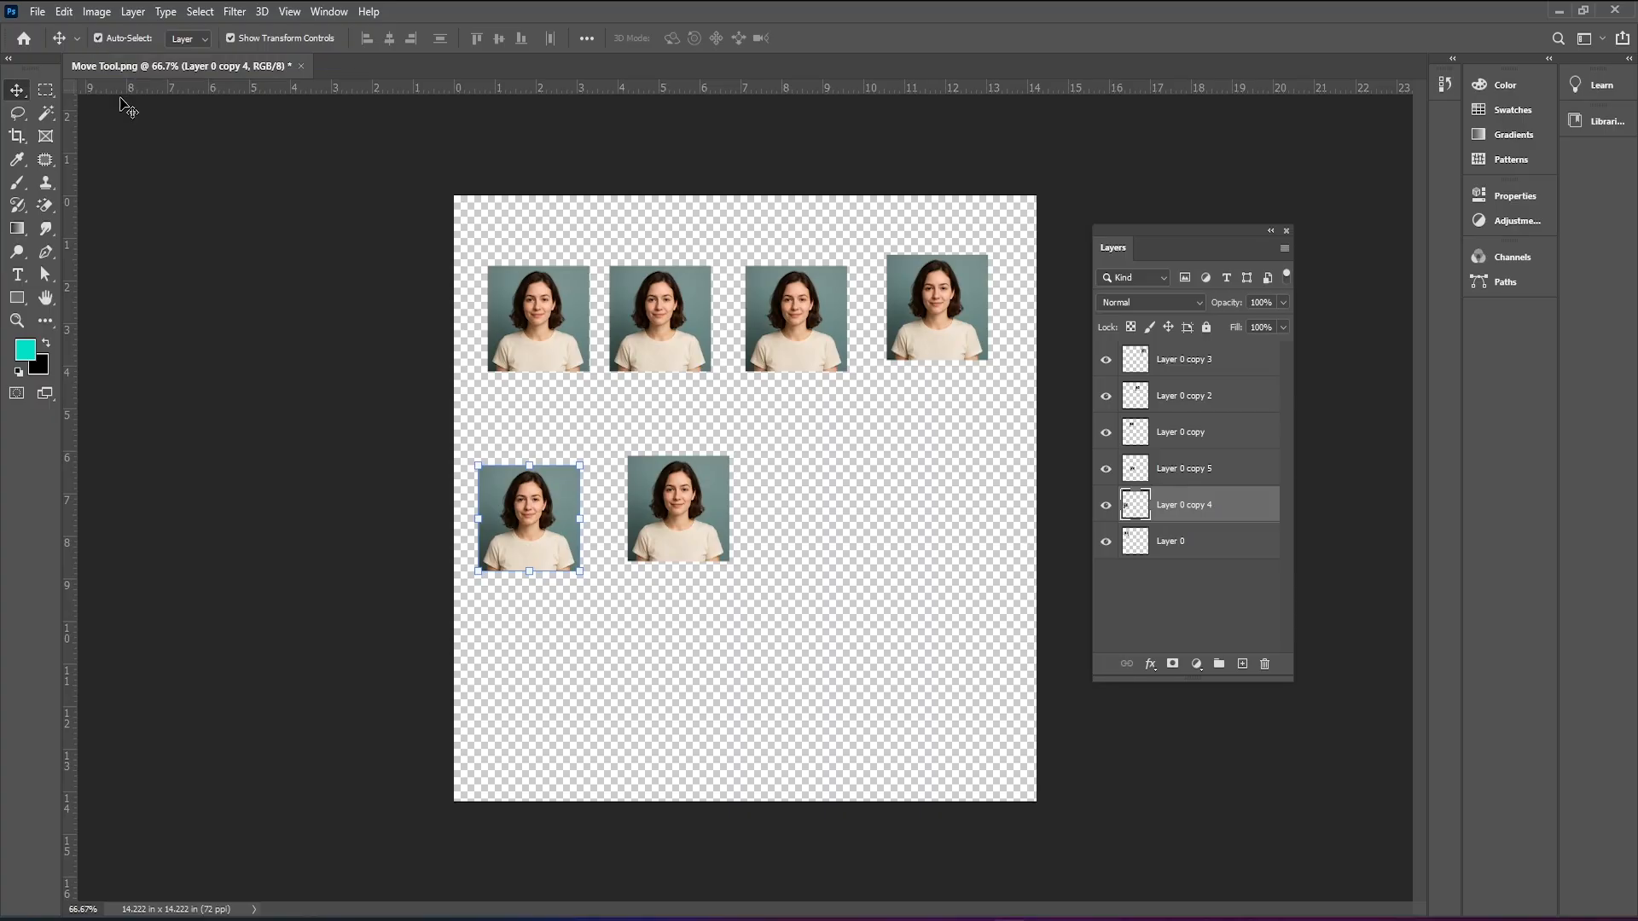
# Auto-select the upper-row portraits one by one and move the lower row's second portrait about 1.2 in right and 0.2 in up.
pyautogui.click(533, 338)
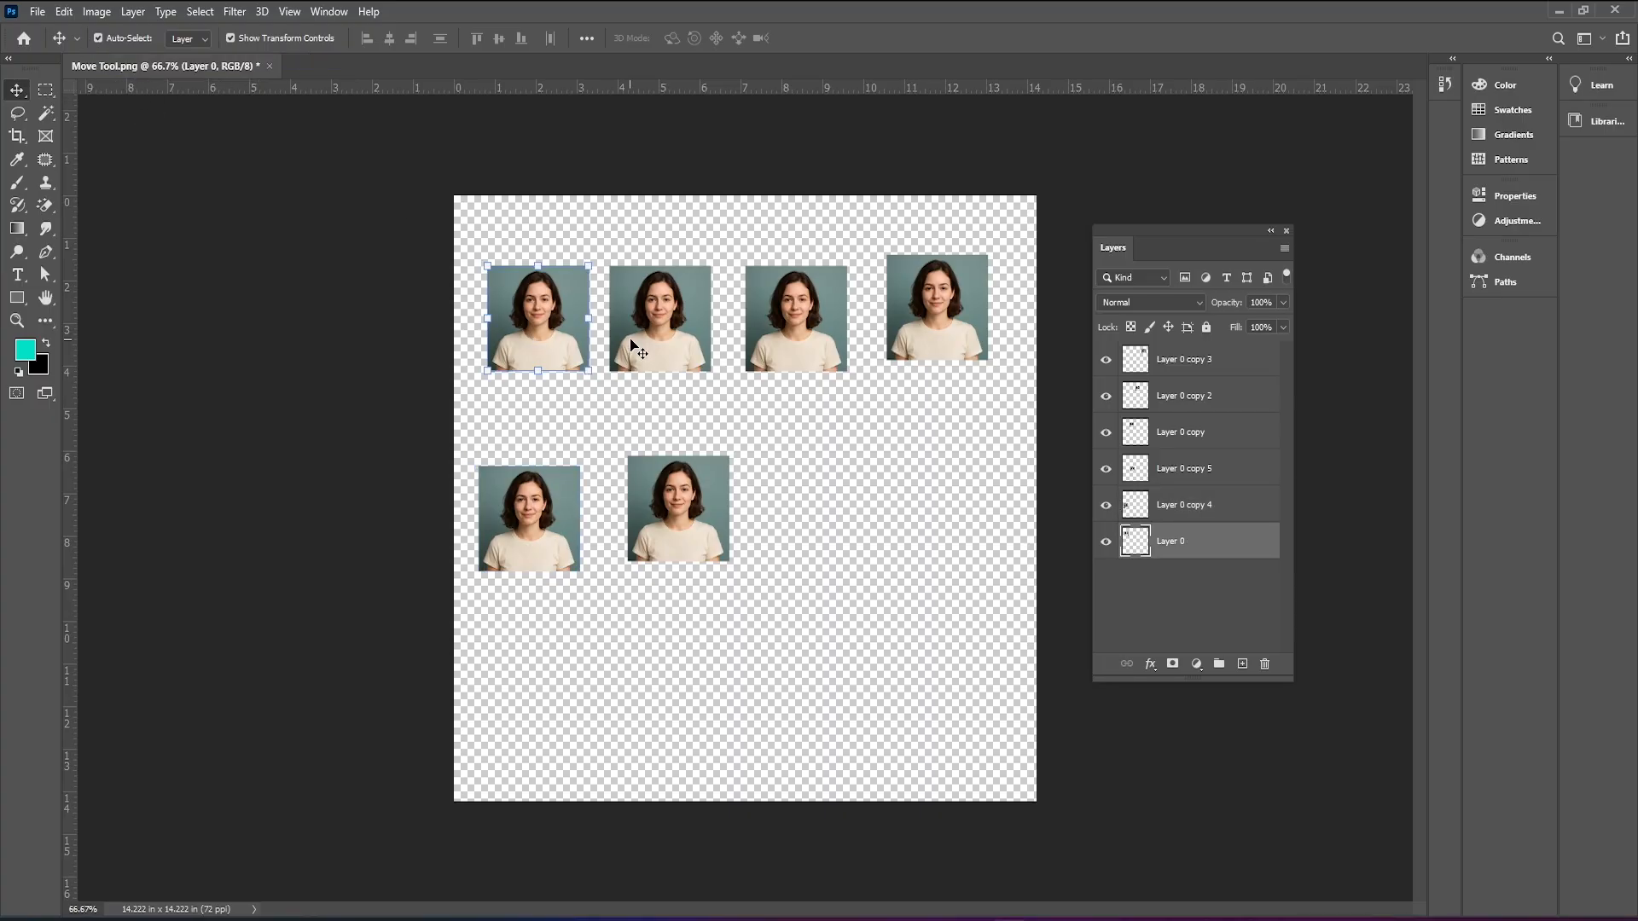
pyautogui.click(658, 338)
pyautogui.click(790, 331)
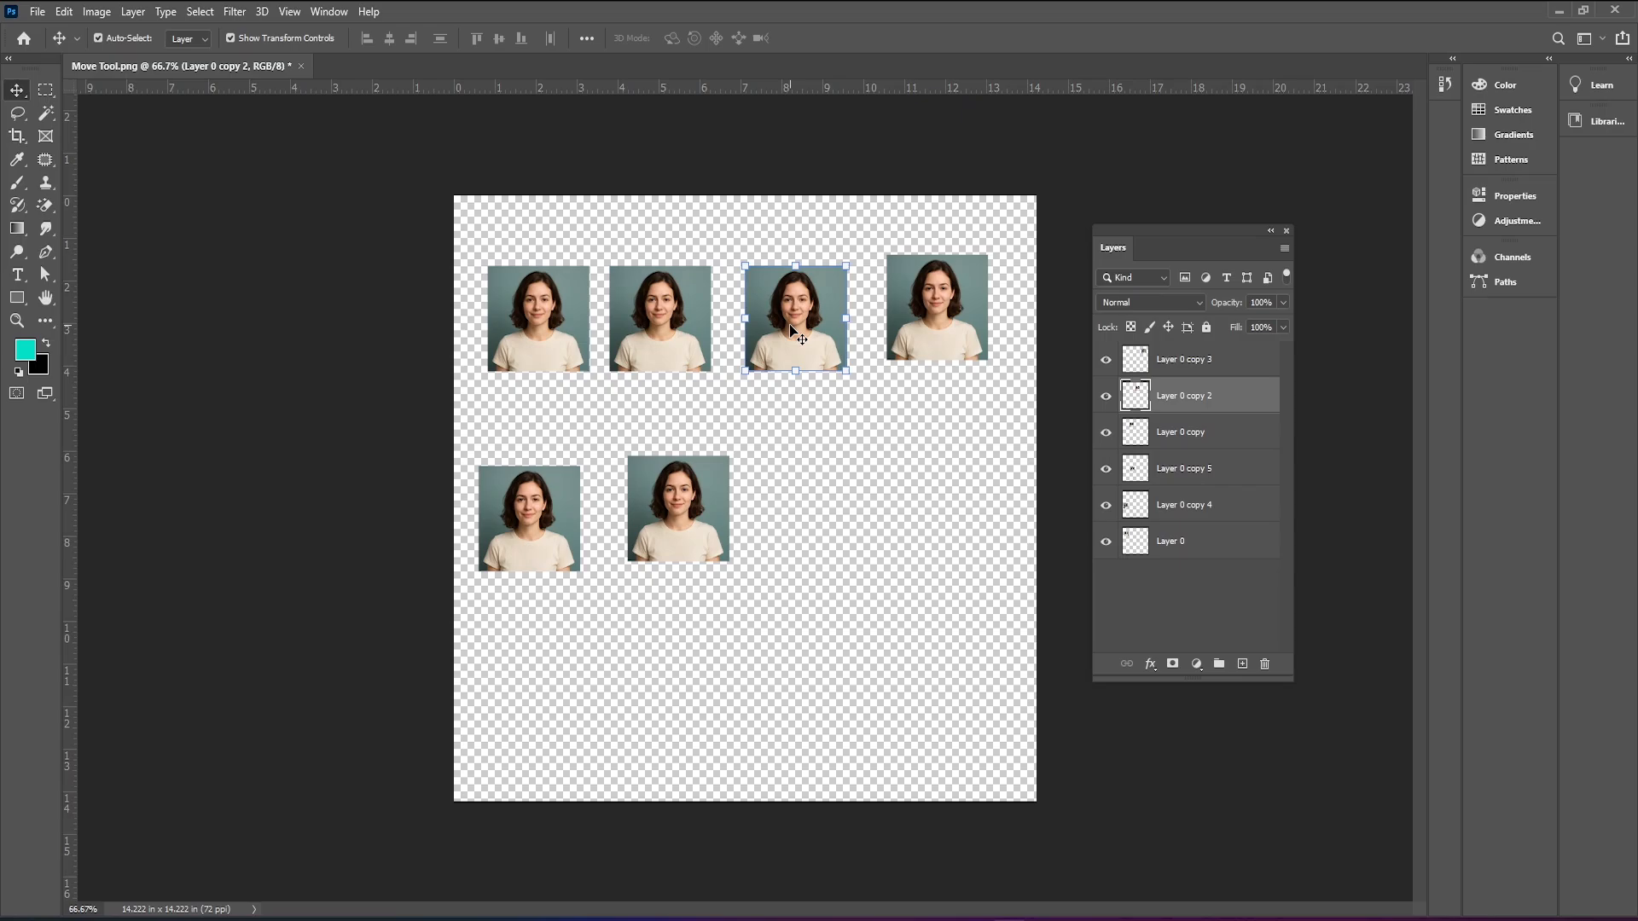
pyautogui.click(934, 317)
pyautogui.moveTo(717, 518); pyautogui.dragTo(764, 508)
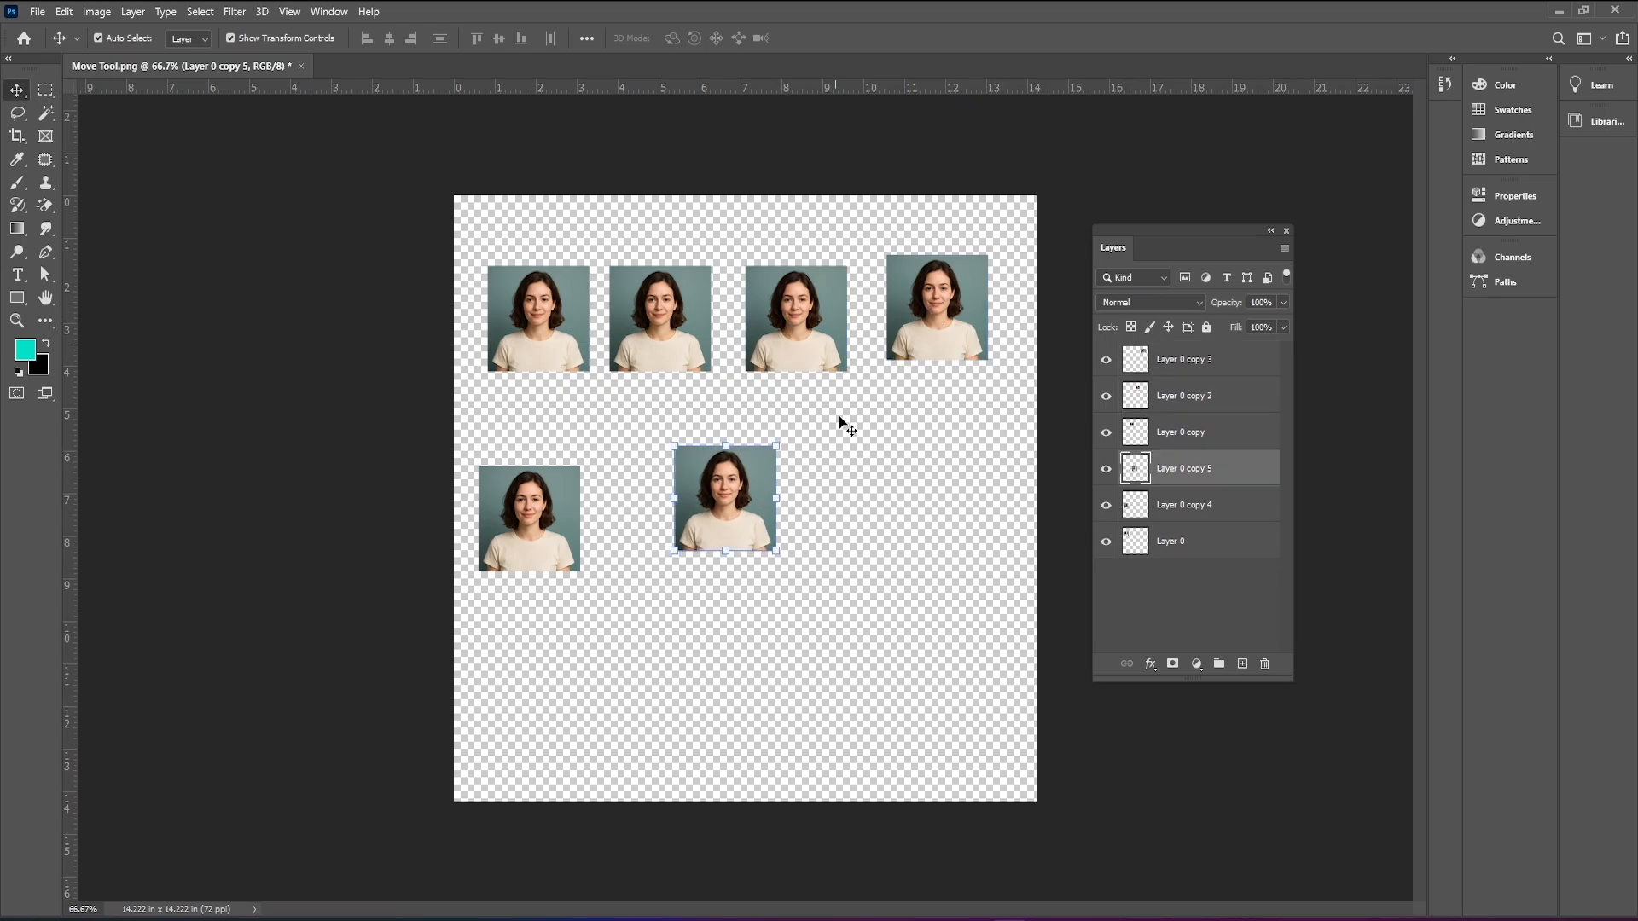
pyautogui.click(892, 324)
pyautogui.click(779, 347)
pyautogui.click(671, 344)
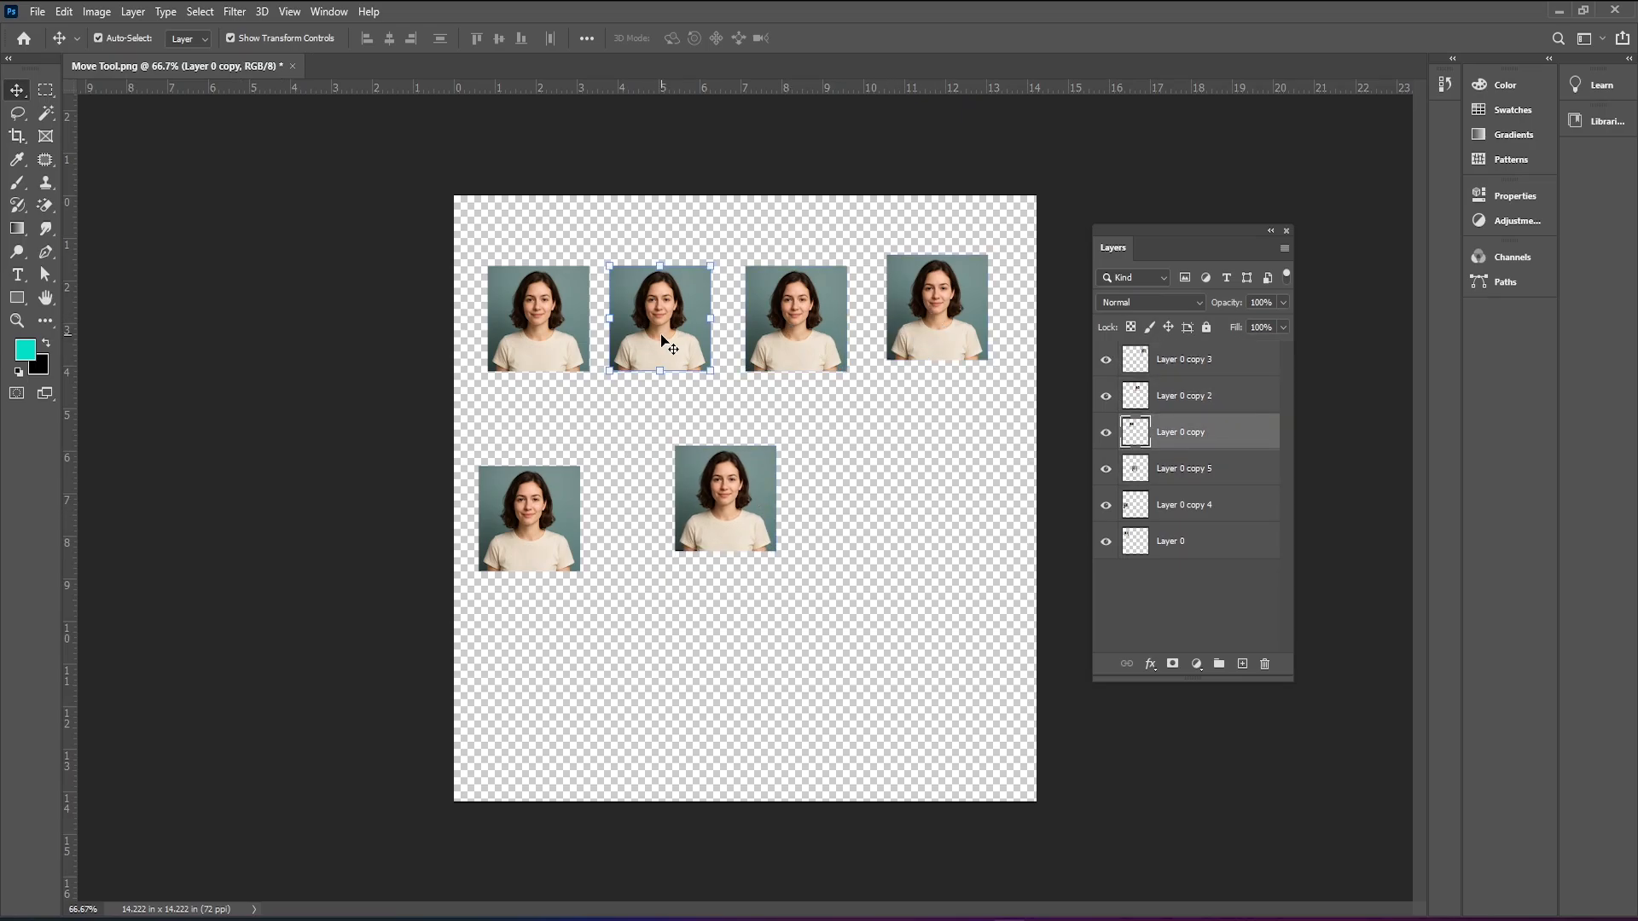
# Turn off Auto-Select and move the Layer 0 copy portrait to about 3.3 in from the canvas's left edge and 2.2 in from its top.
pyautogui.click(97, 38)
pyautogui.moveTo(542, 536); pyautogui.dragTo(581, 450)
pyautogui.moveTo(695, 520); pyautogui.dragTo(708, 565)
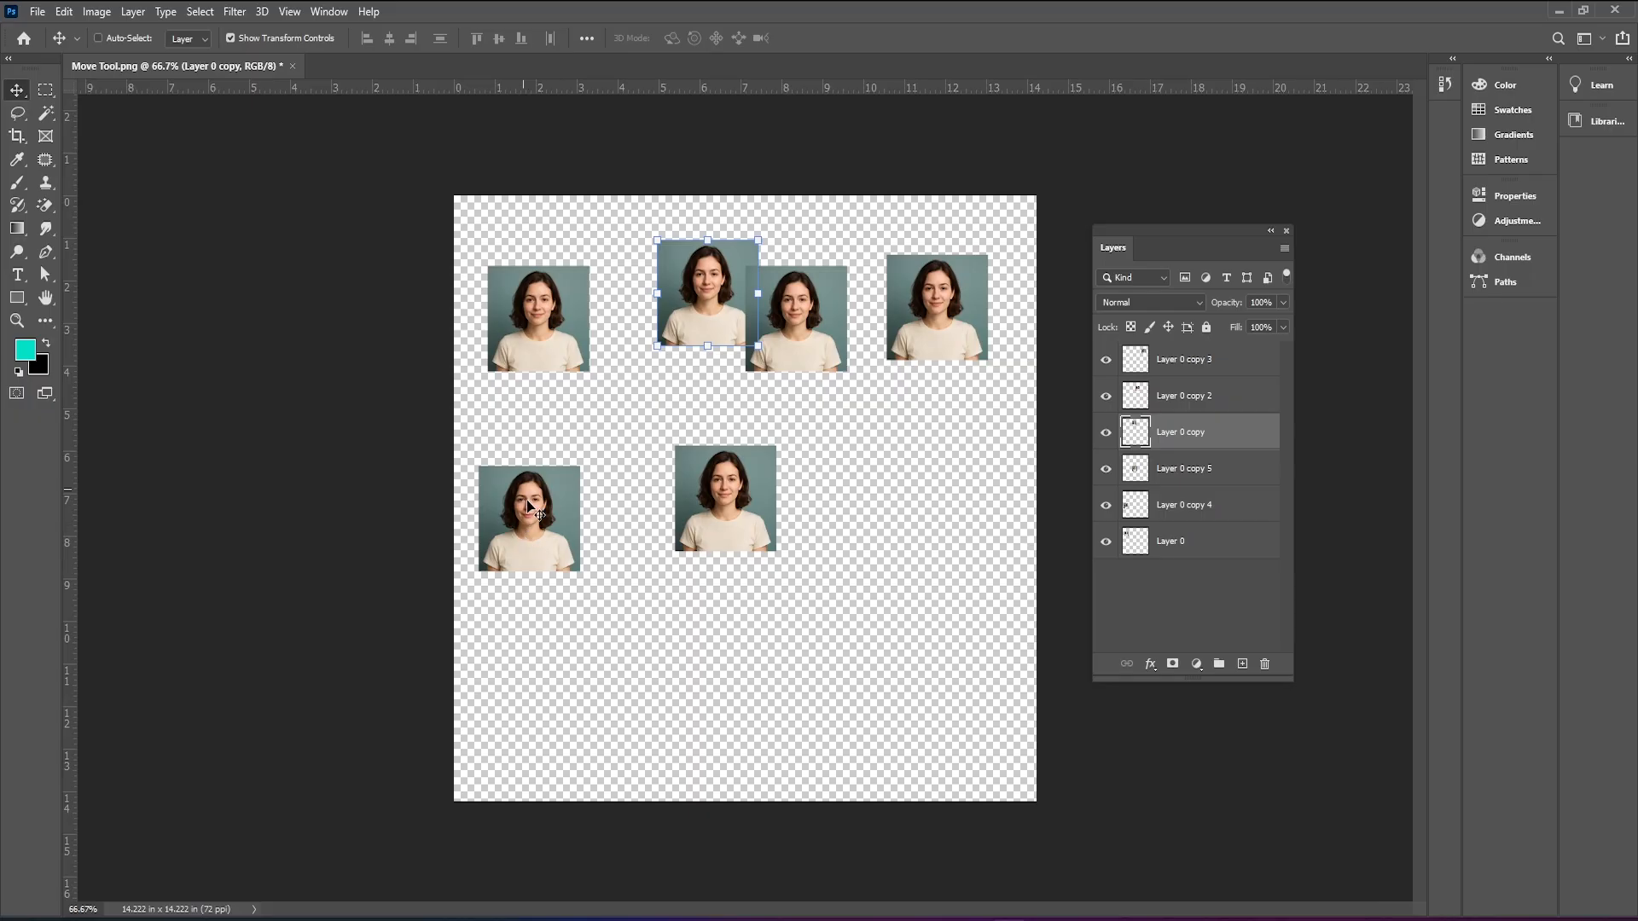
pyautogui.moveTo(530, 536)
pyautogui.mouseDown()
pyautogui.moveTo(510, 556)
pyautogui.moveTo(534, 534)
pyautogui.mouseUp()
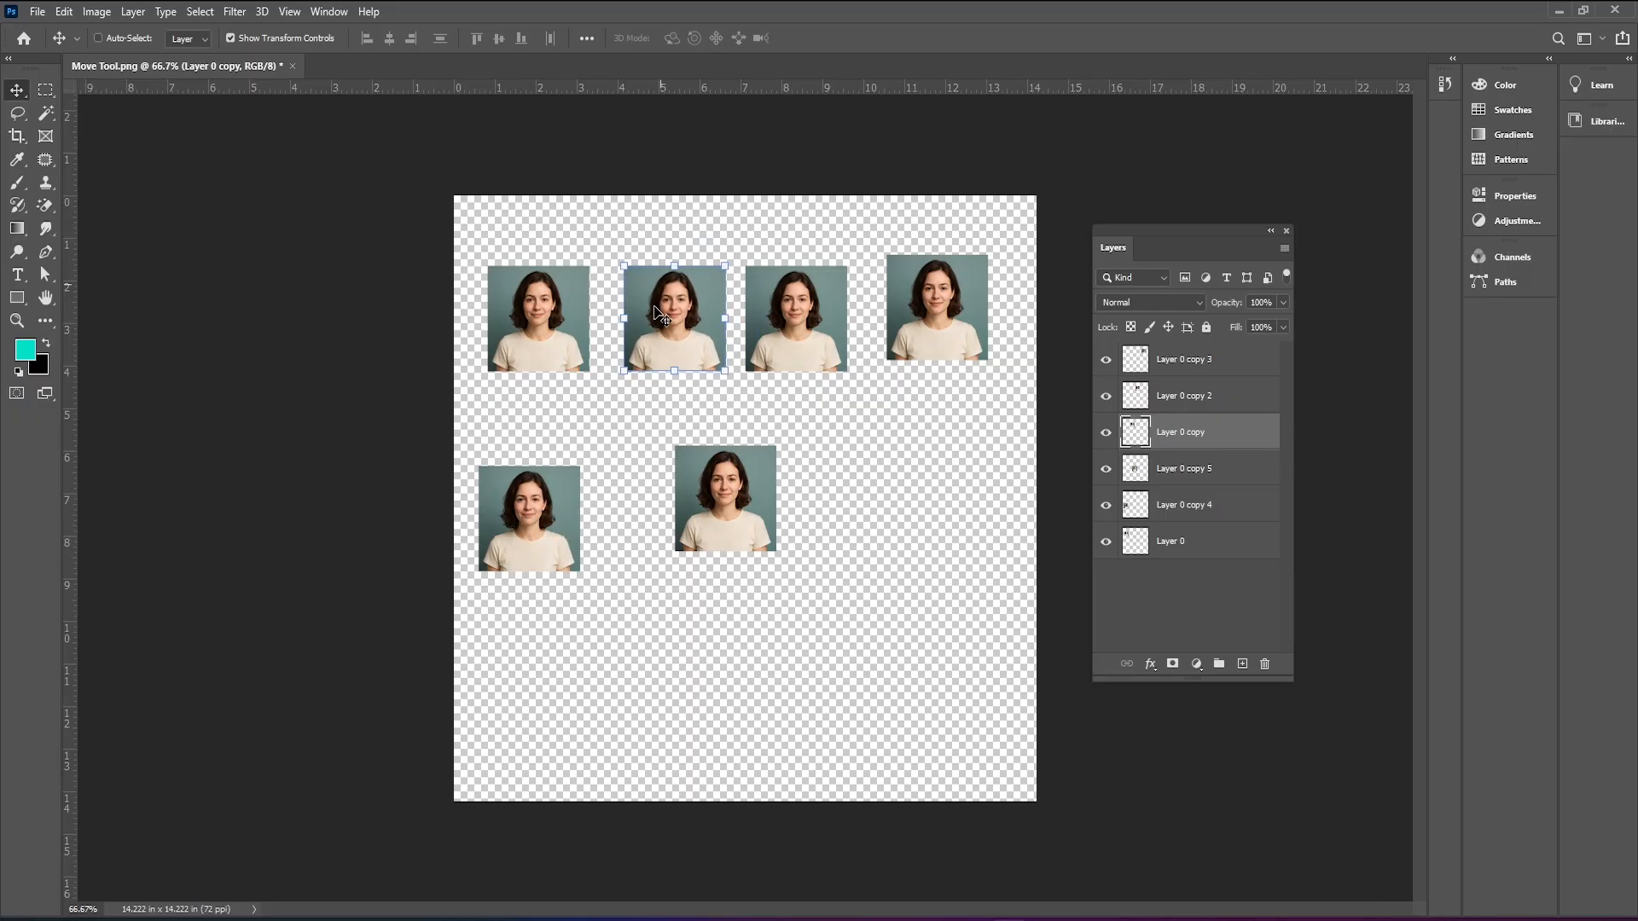
pyautogui.moveTo(709, 504); pyautogui.dragTo(729, 606)
pyautogui.moveTo(751, 511); pyautogui.dragTo(753, 478)
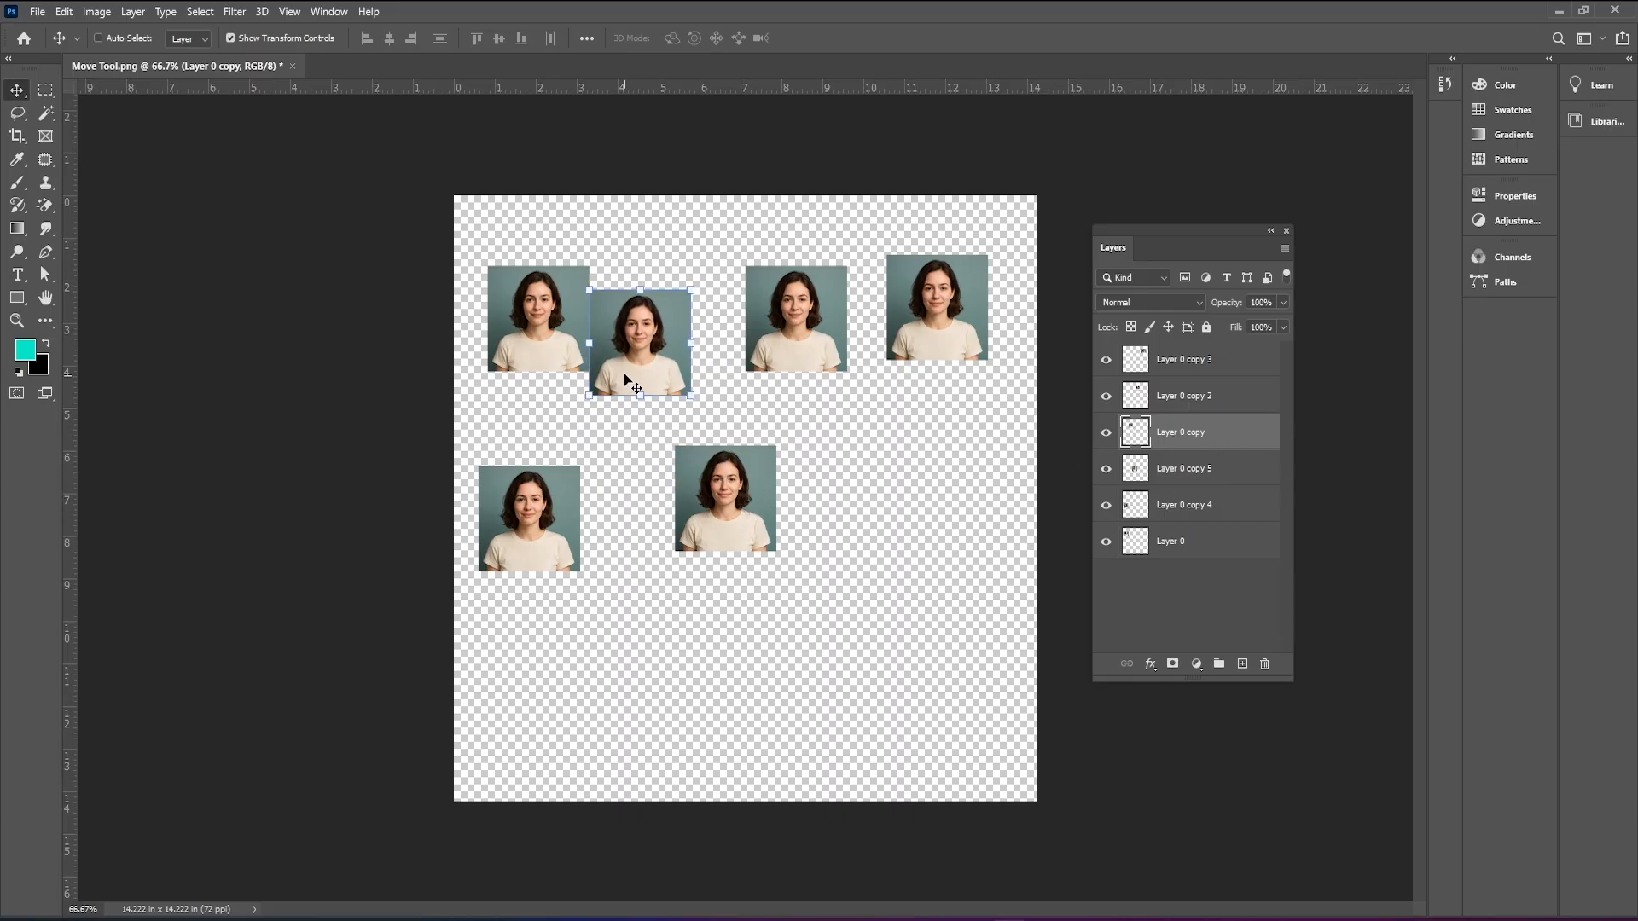
# Make Layer 0 the active layer and move its portrait against the canvas's left edge, about 1.7 in from the top.
pyautogui.click(1198, 546)
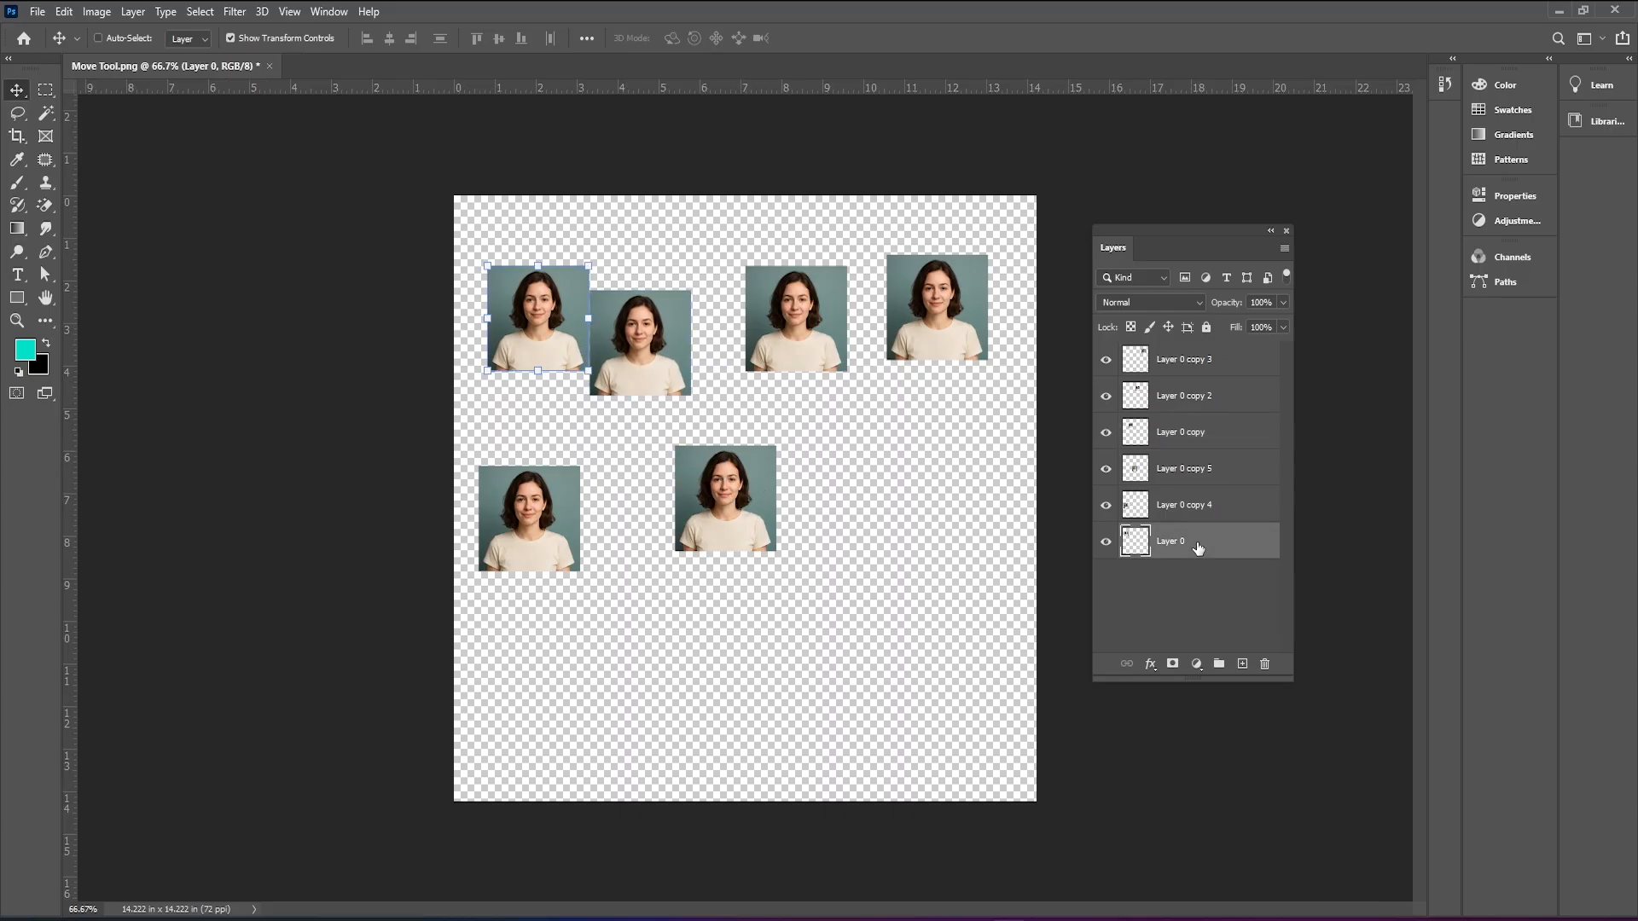
pyautogui.moveTo(749, 498); pyautogui.dragTo(763, 538)
pyautogui.moveTo(544, 356); pyautogui.dragTo(524, 335)
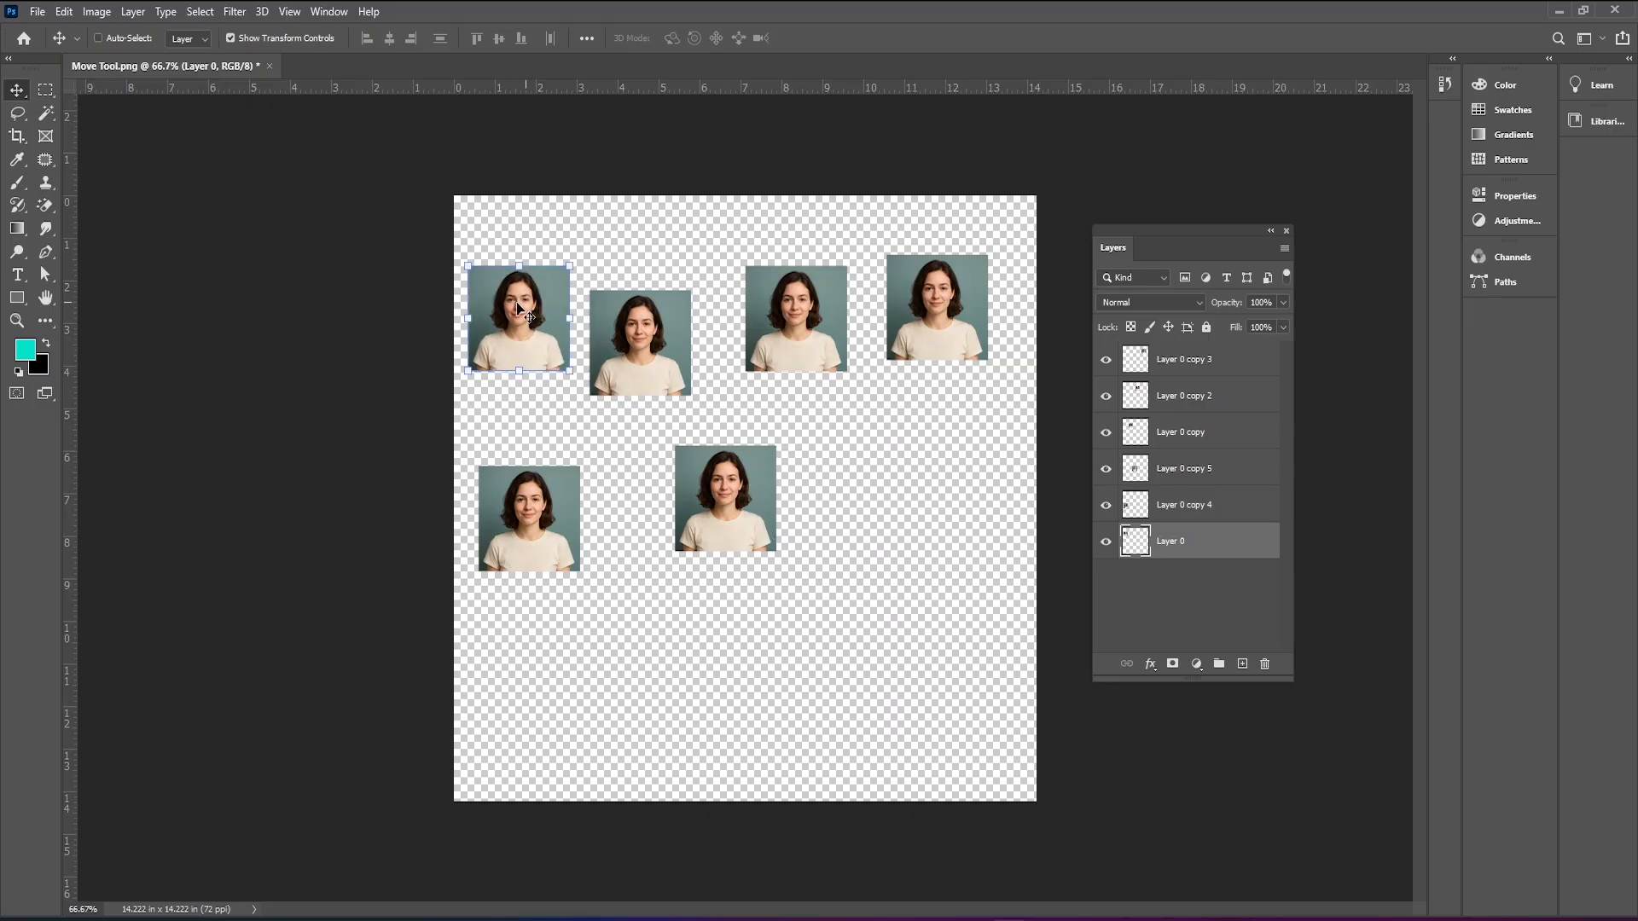
pyautogui.moveTo(515, 403)
pyautogui.mouseDown()
pyautogui.moveTo(585, 476)
pyautogui.moveTo(537, 458)
pyautogui.moveTo(501, 403)
pyautogui.mouseUp()
# Move the Layer 0 copy 3 portrait to about 7.9 in from the left edge, and the Layer 0 copy 2 portrait to about 5.9 in.
pyautogui.click(1184, 362)
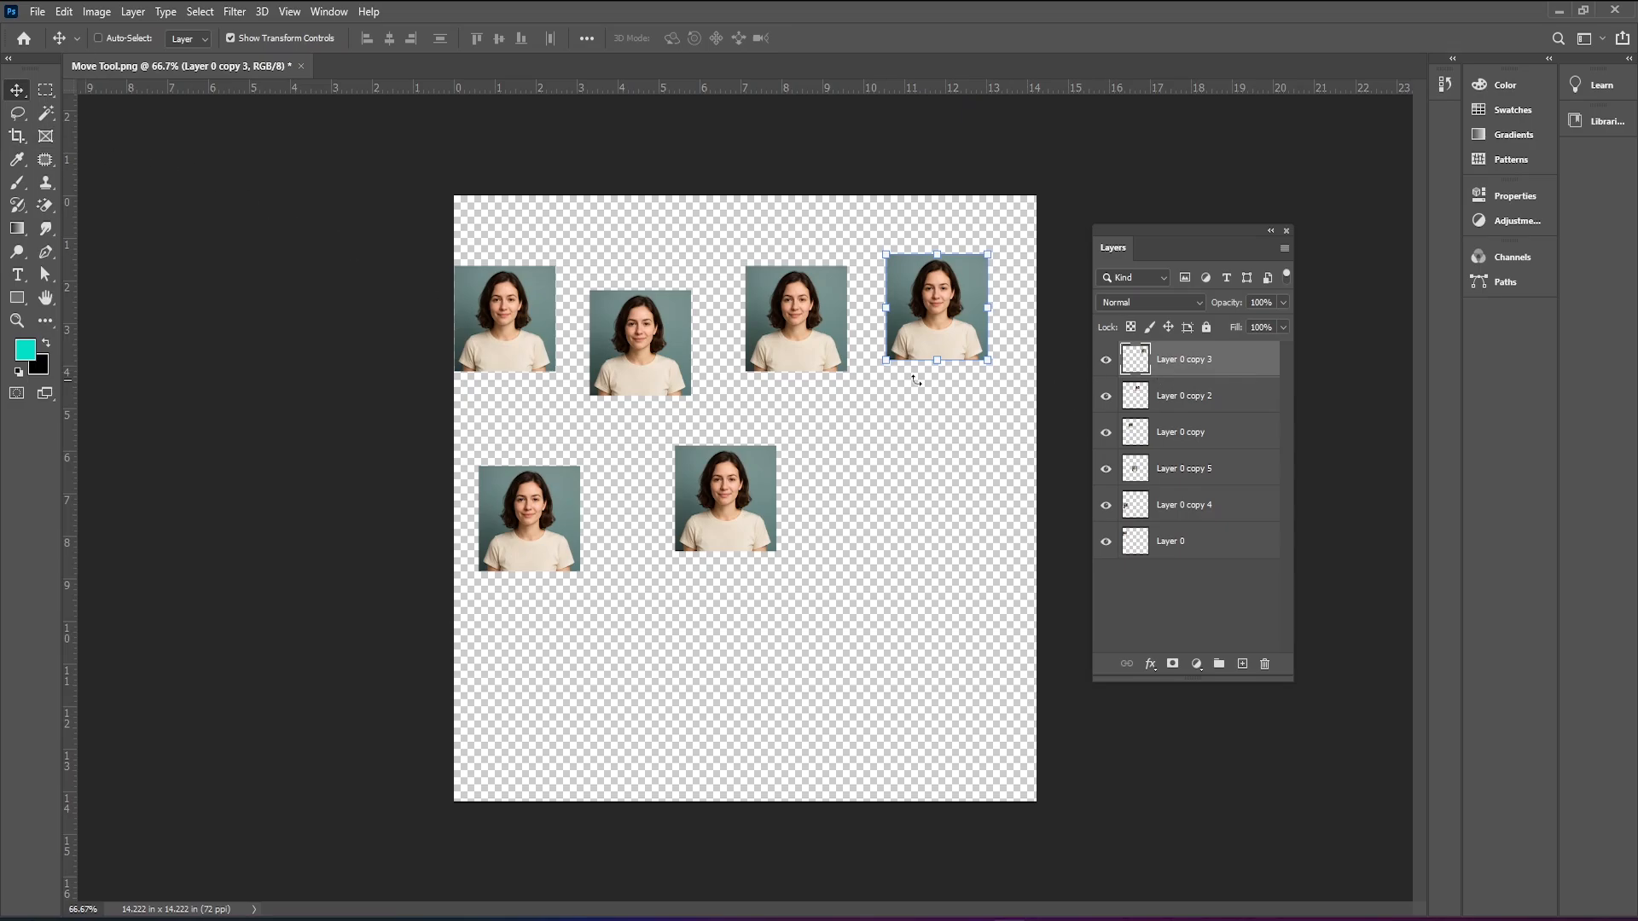
pyautogui.moveTo(947, 347); pyautogui.dragTo(824, 426)
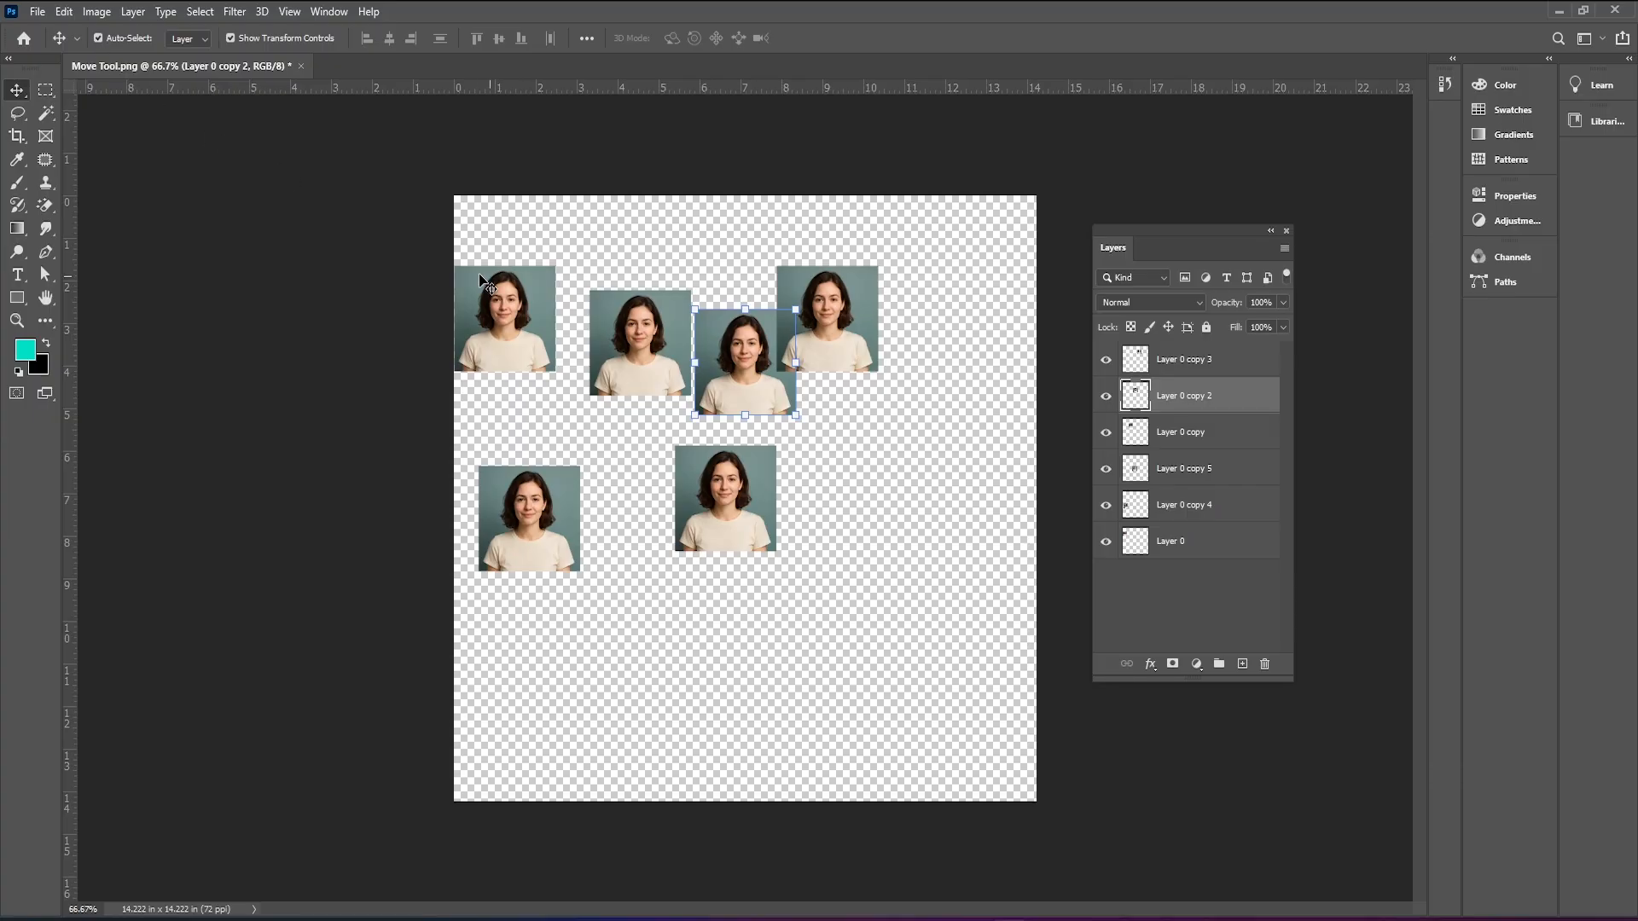
# With Auto-Select left off, pick and reposition the four upper portraits directly on the canvas, placing the Layer 0 copy portrait below the second row.
pyautogui.click(475, 312)
pyautogui.moveTo(641, 348); pyautogui.dragTo(646, 271)
pyautogui.moveTo(871, 302); pyautogui.dragTo(907, 294)
pyautogui.moveTo(774, 367); pyautogui.dragTo(766, 377)
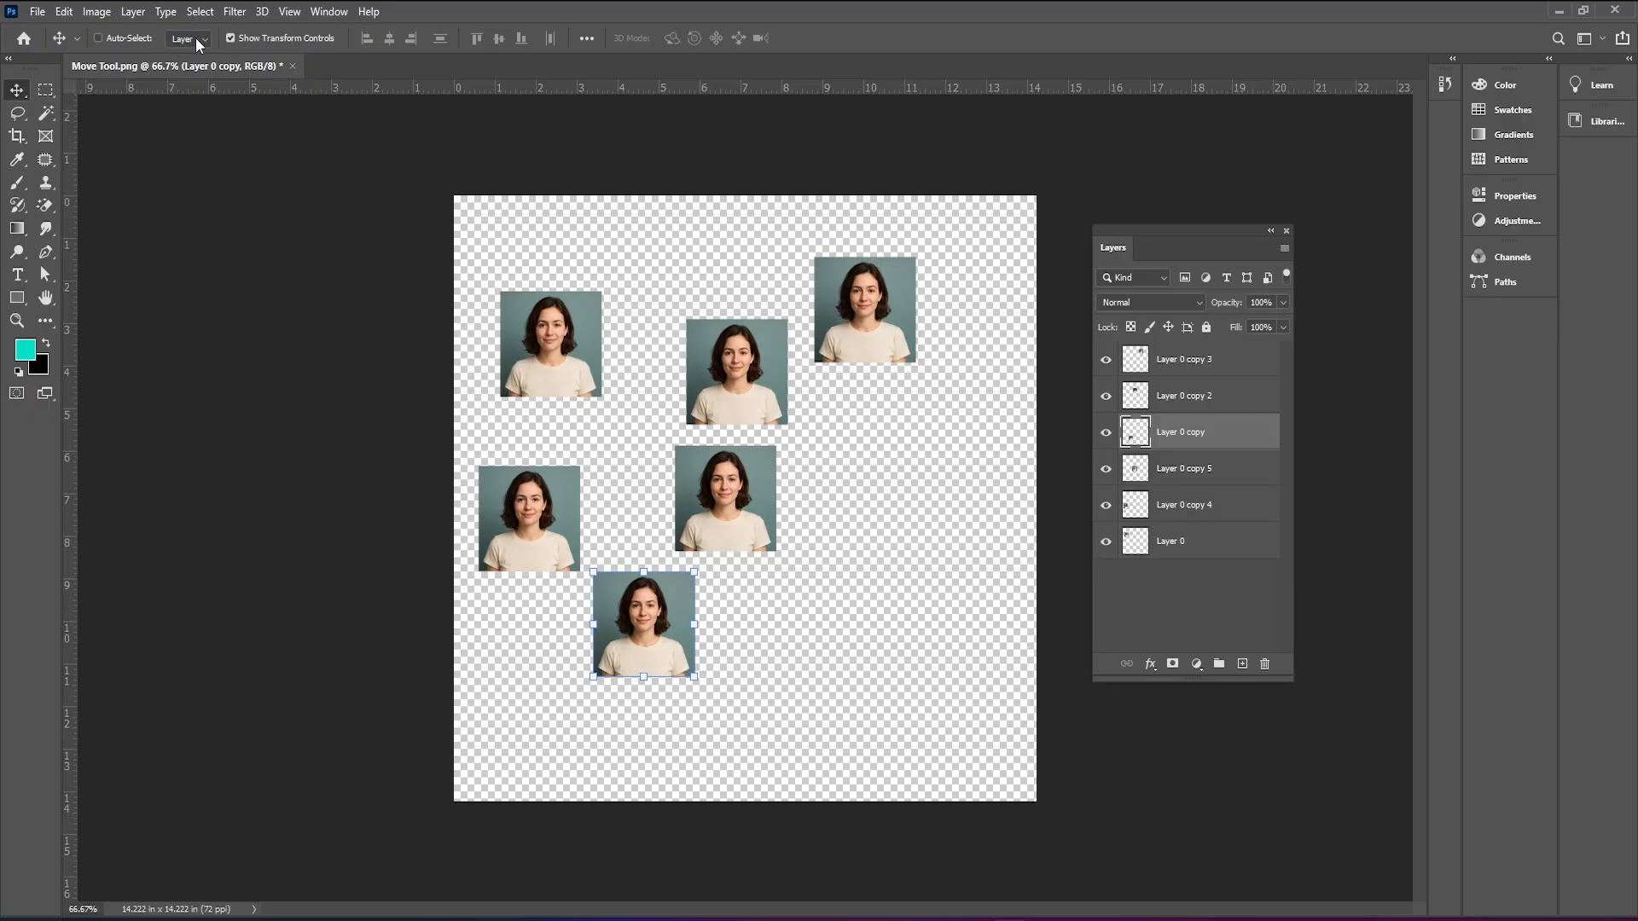
# Line up the Layer 0 copy, copy 5 and copy 4 portraits in one row, group their layers and expand the group.
pyautogui.click(197, 40)
pyautogui.click(197, 38)
pyautogui.click(202, 38)
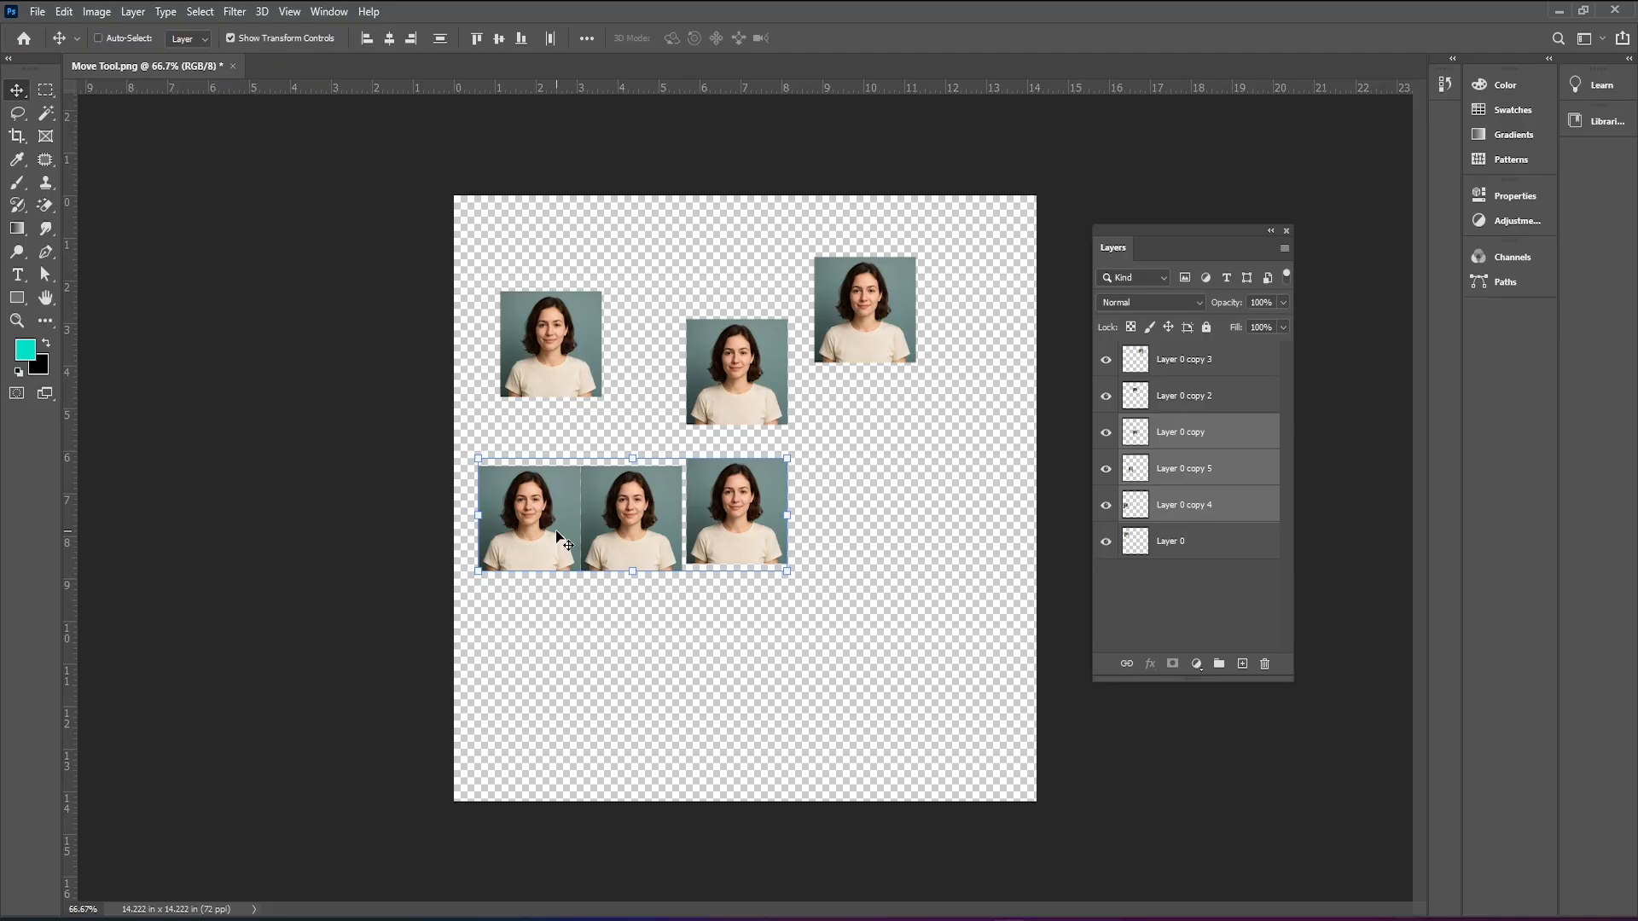
pyautogui.hotkey('ctrl', 'g')
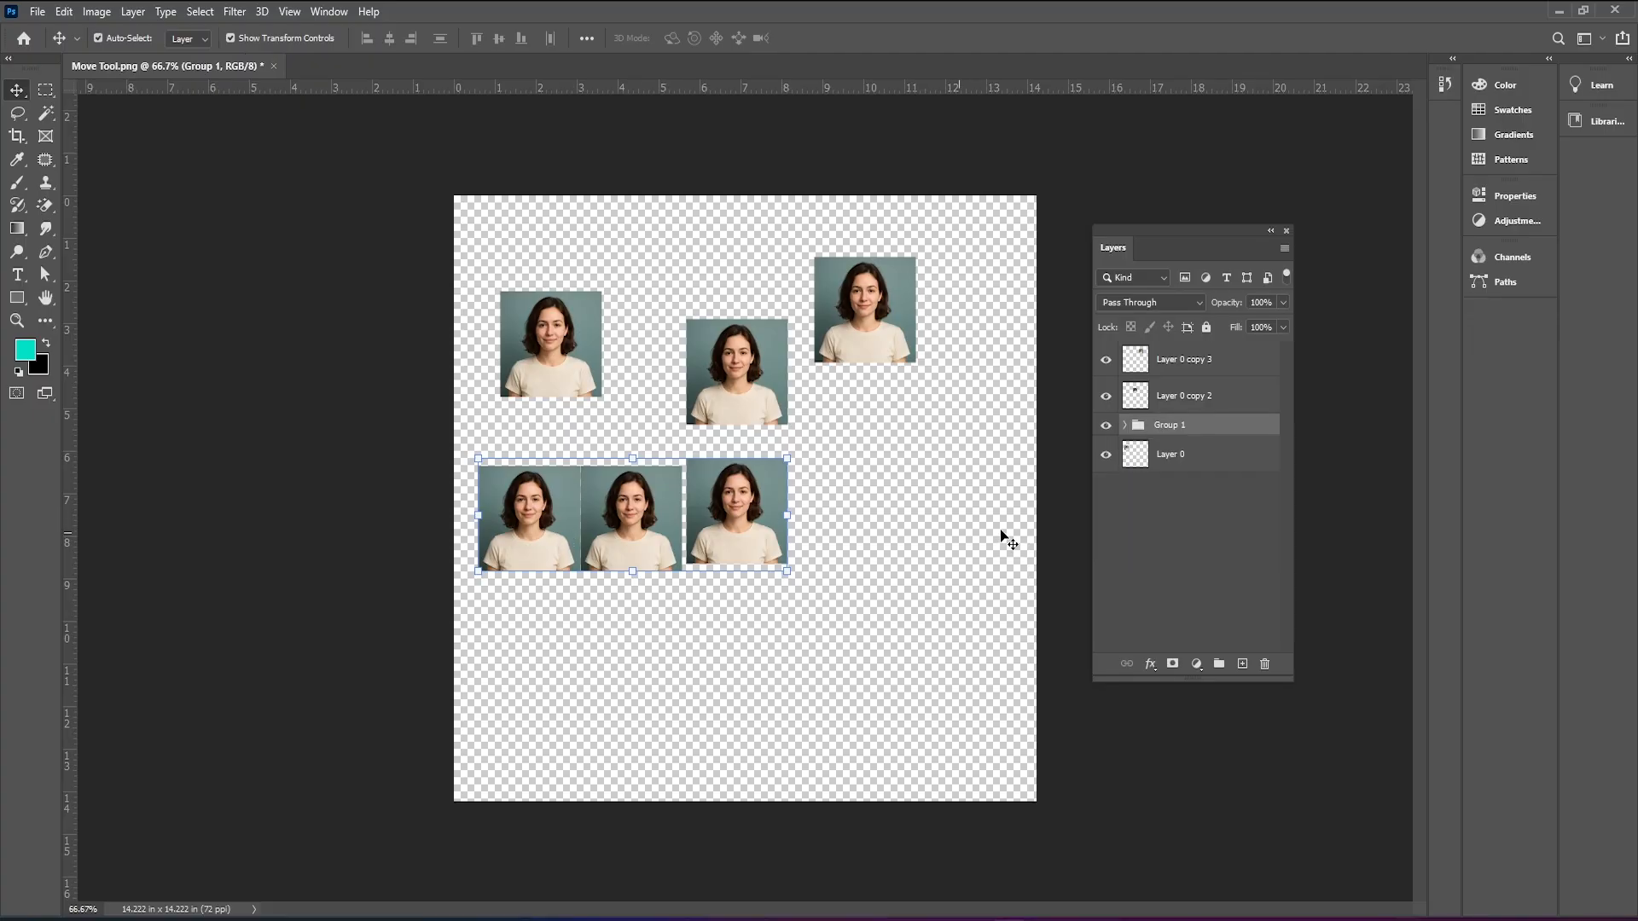
pyautogui.click(1126, 425)
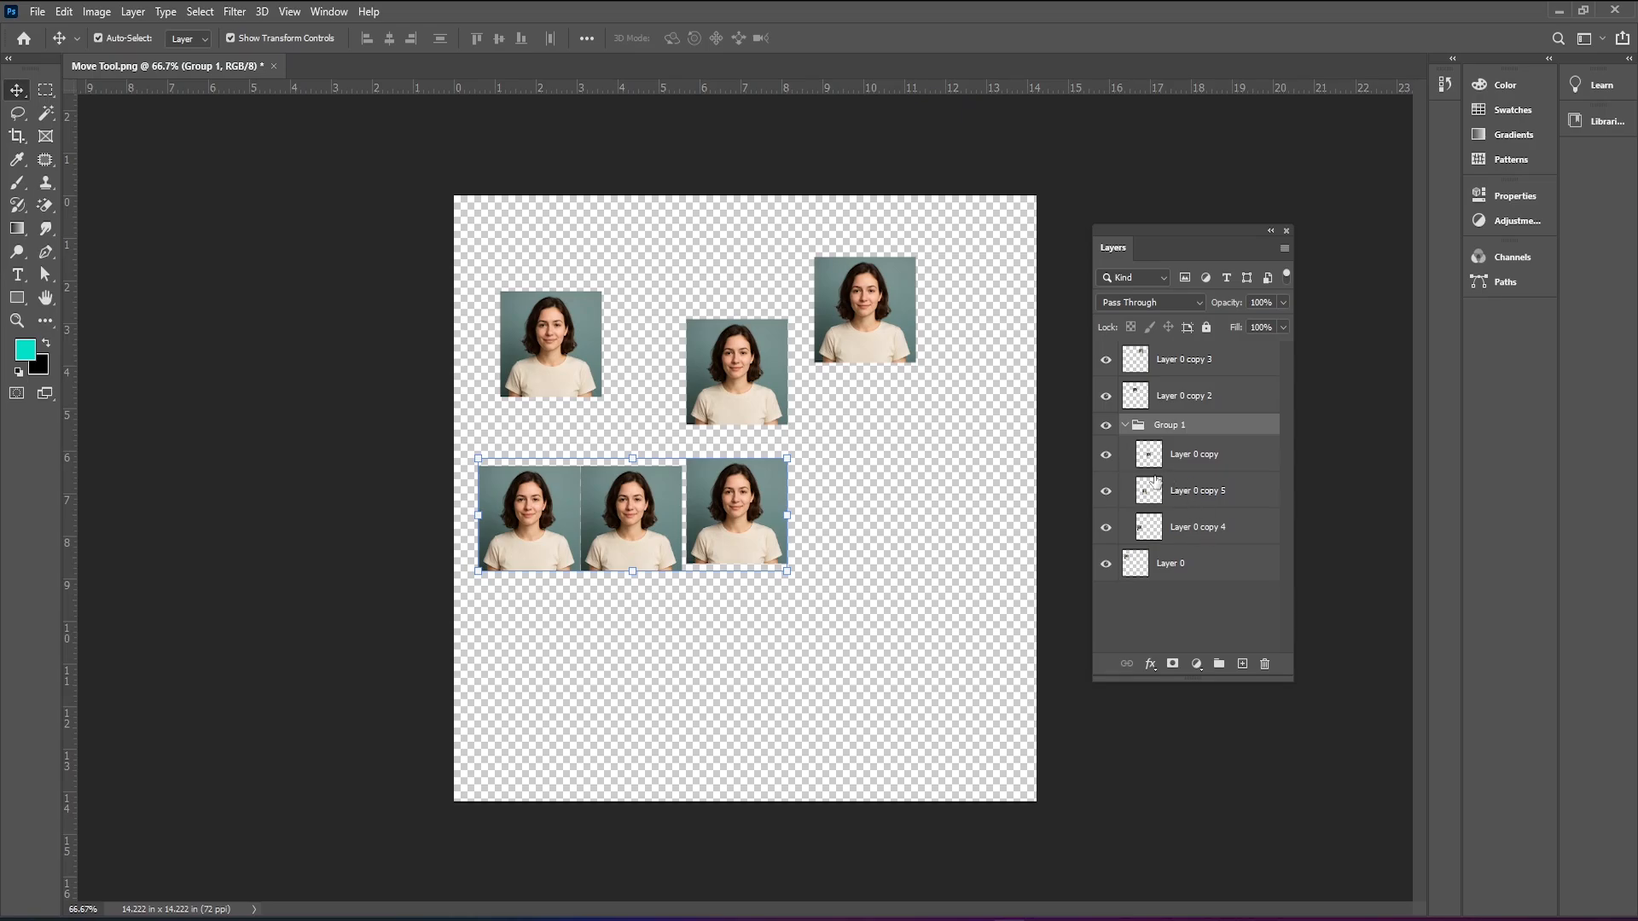
# Turn on Auto-Select for layers and move only the group's rightmost portrait about 1.3 in to the right.
pyautogui.moveTo(778, 540); pyautogui.dragTo(830, 537)
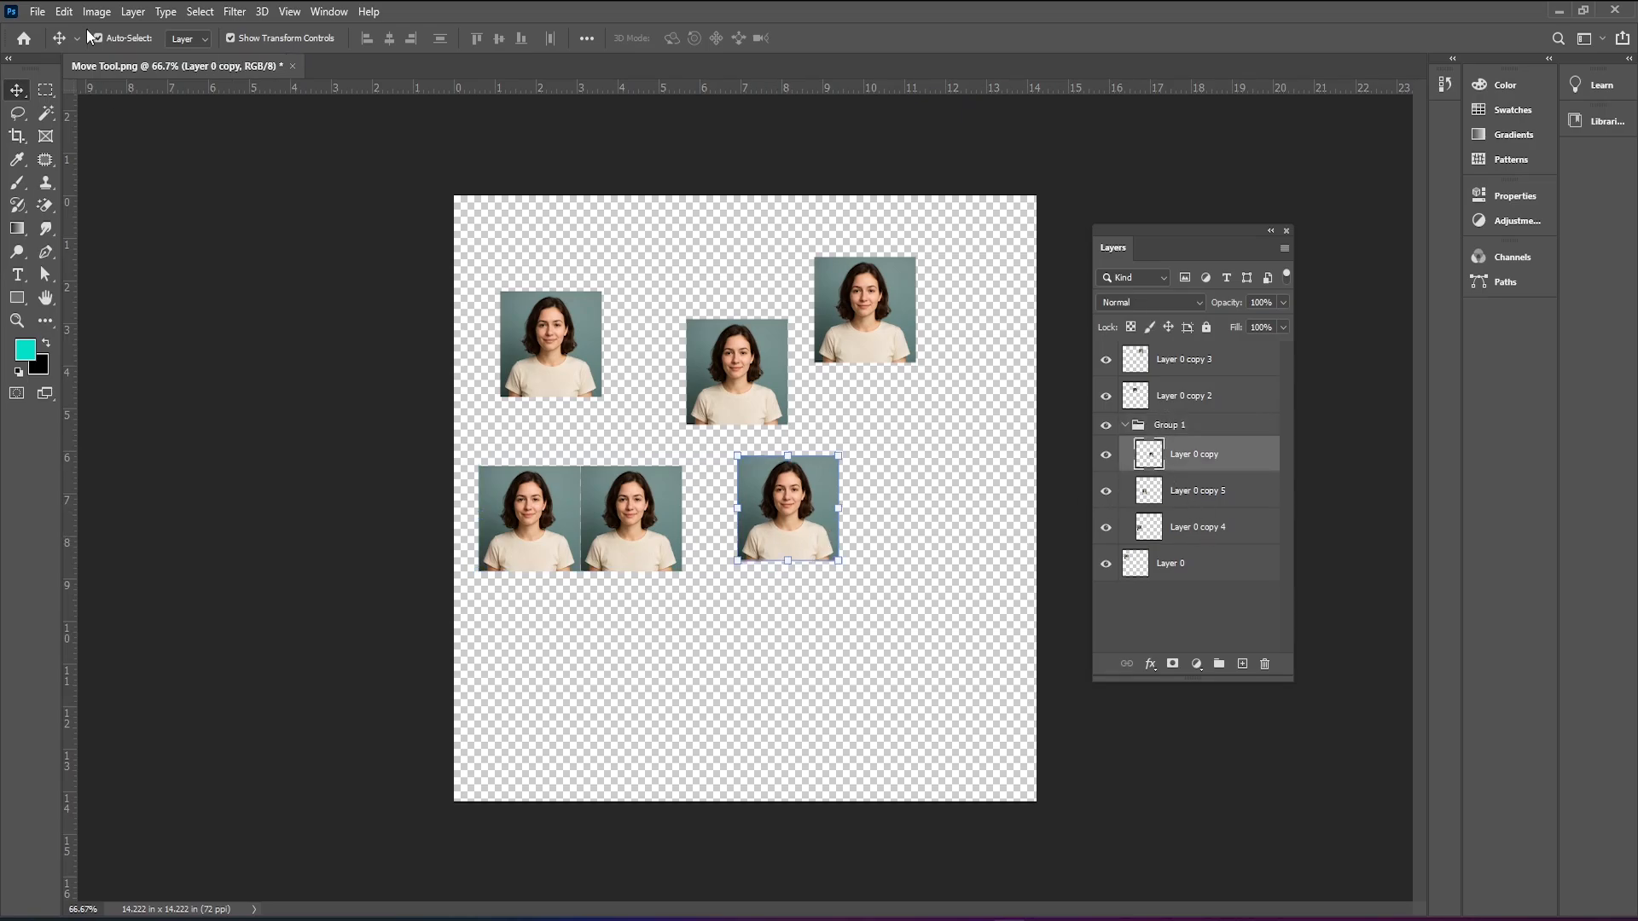
# Set Auto-Select to Group and move the whole three-portrait group to about 0.7 in from the canvas's left edge and 8.1 in from its top.
pyautogui.click(189, 39)
pyautogui.click(188, 53)
pyautogui.click(826, 555)
pyautogui.moveTo(826, 555); pyautogui.dragTo(826, 597)
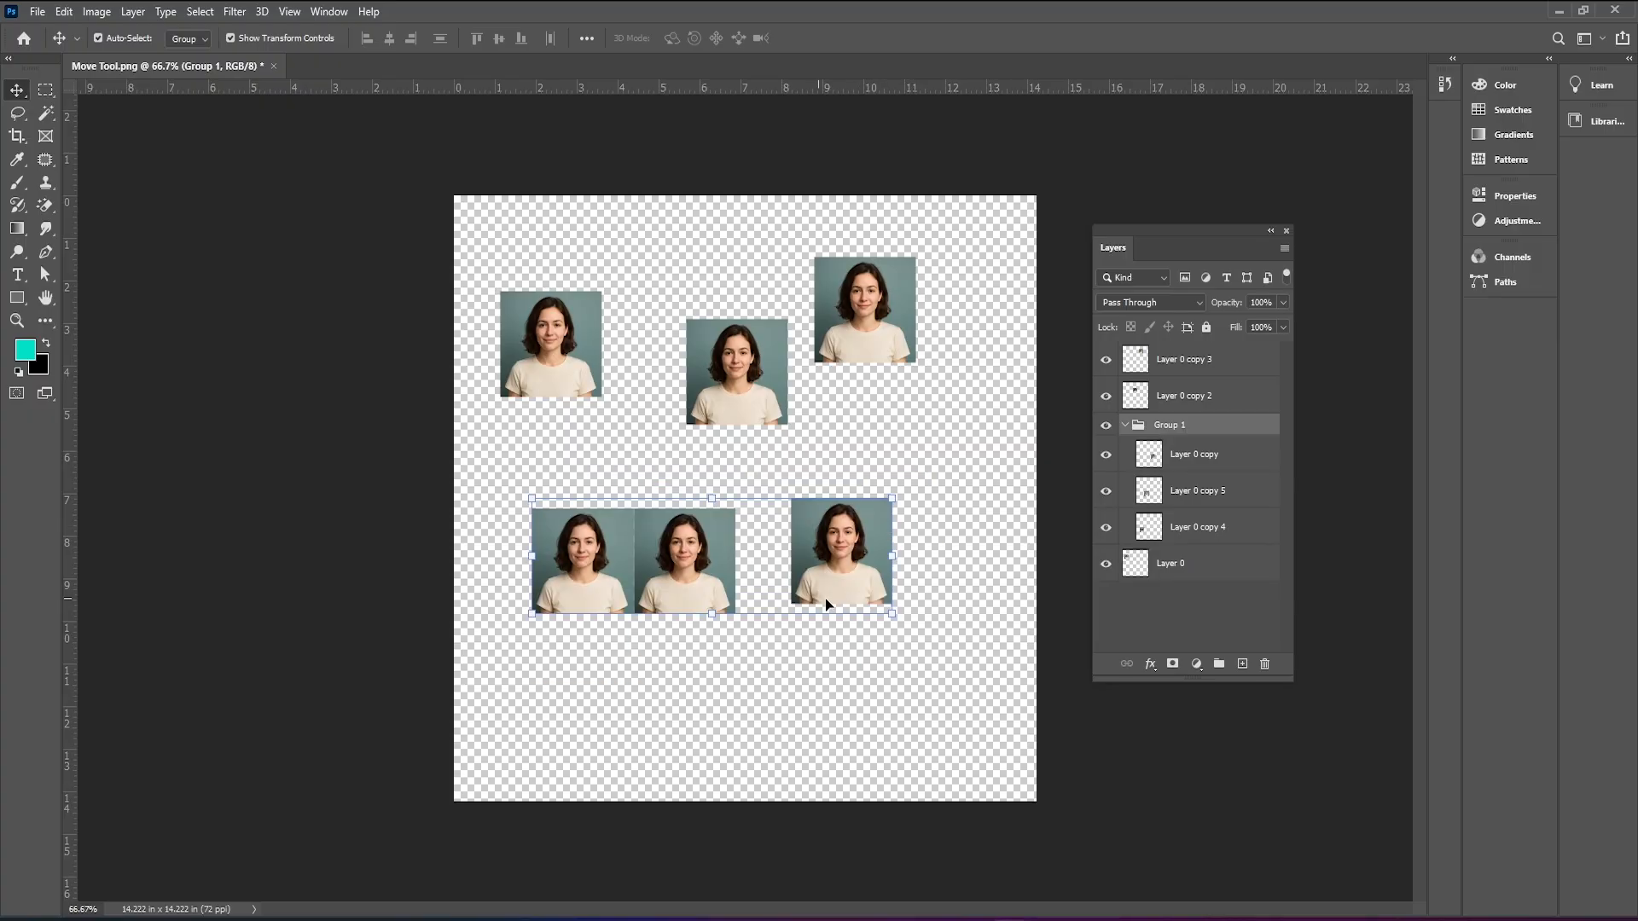
pyautogui.click(834, 723)
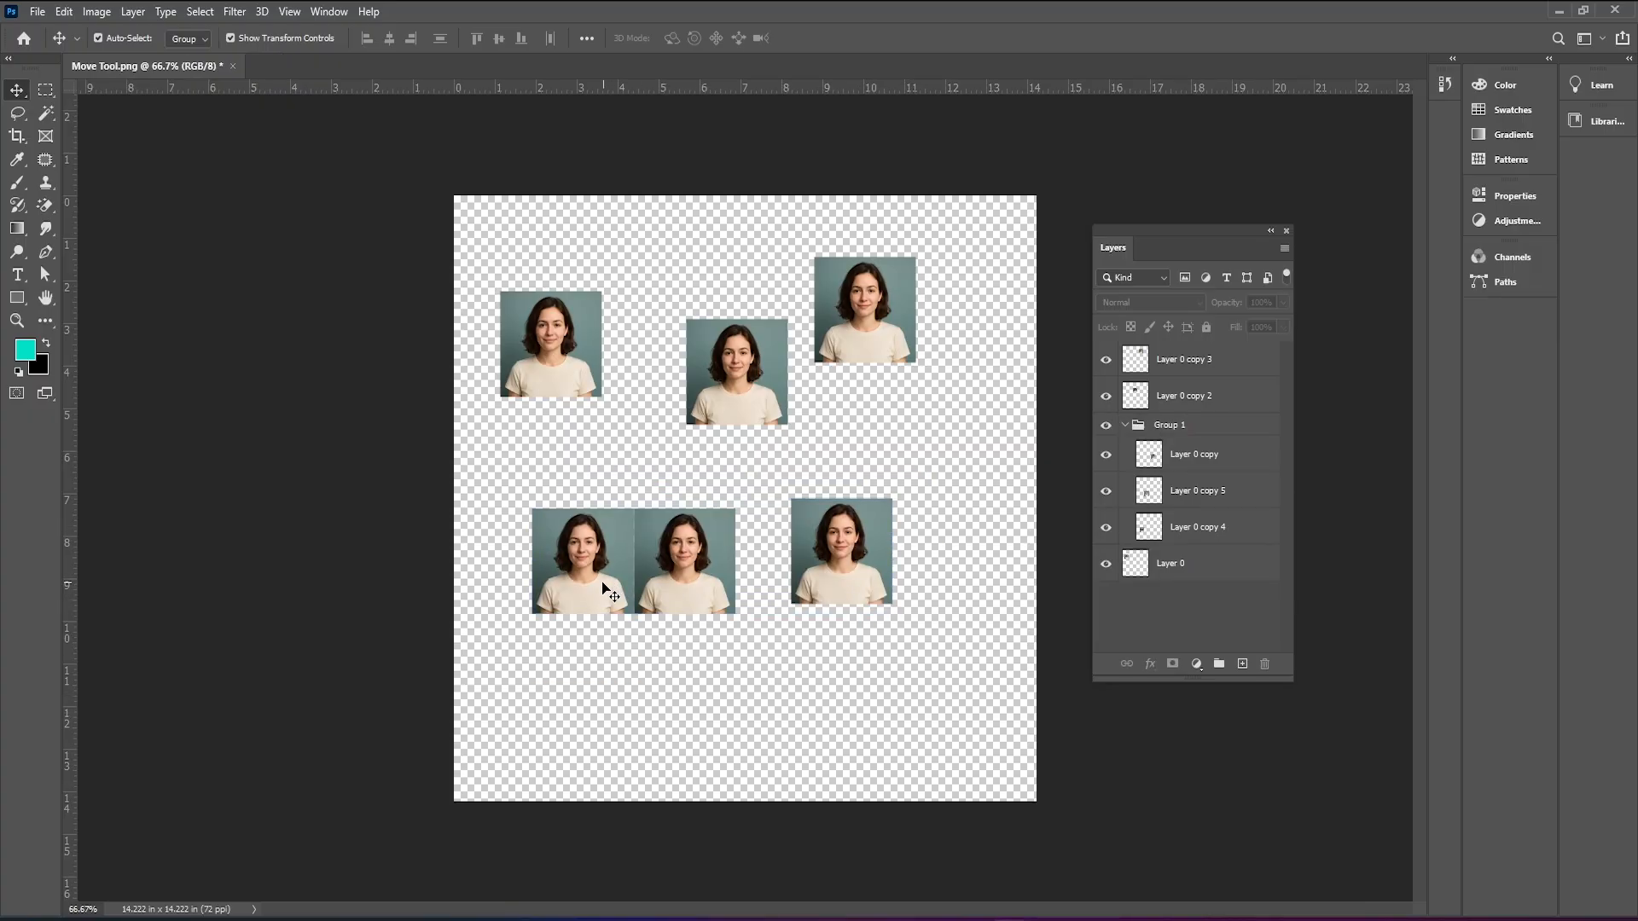
pyautogui.moveTo(581, 584); pyautogui.dragTo(539, 620)
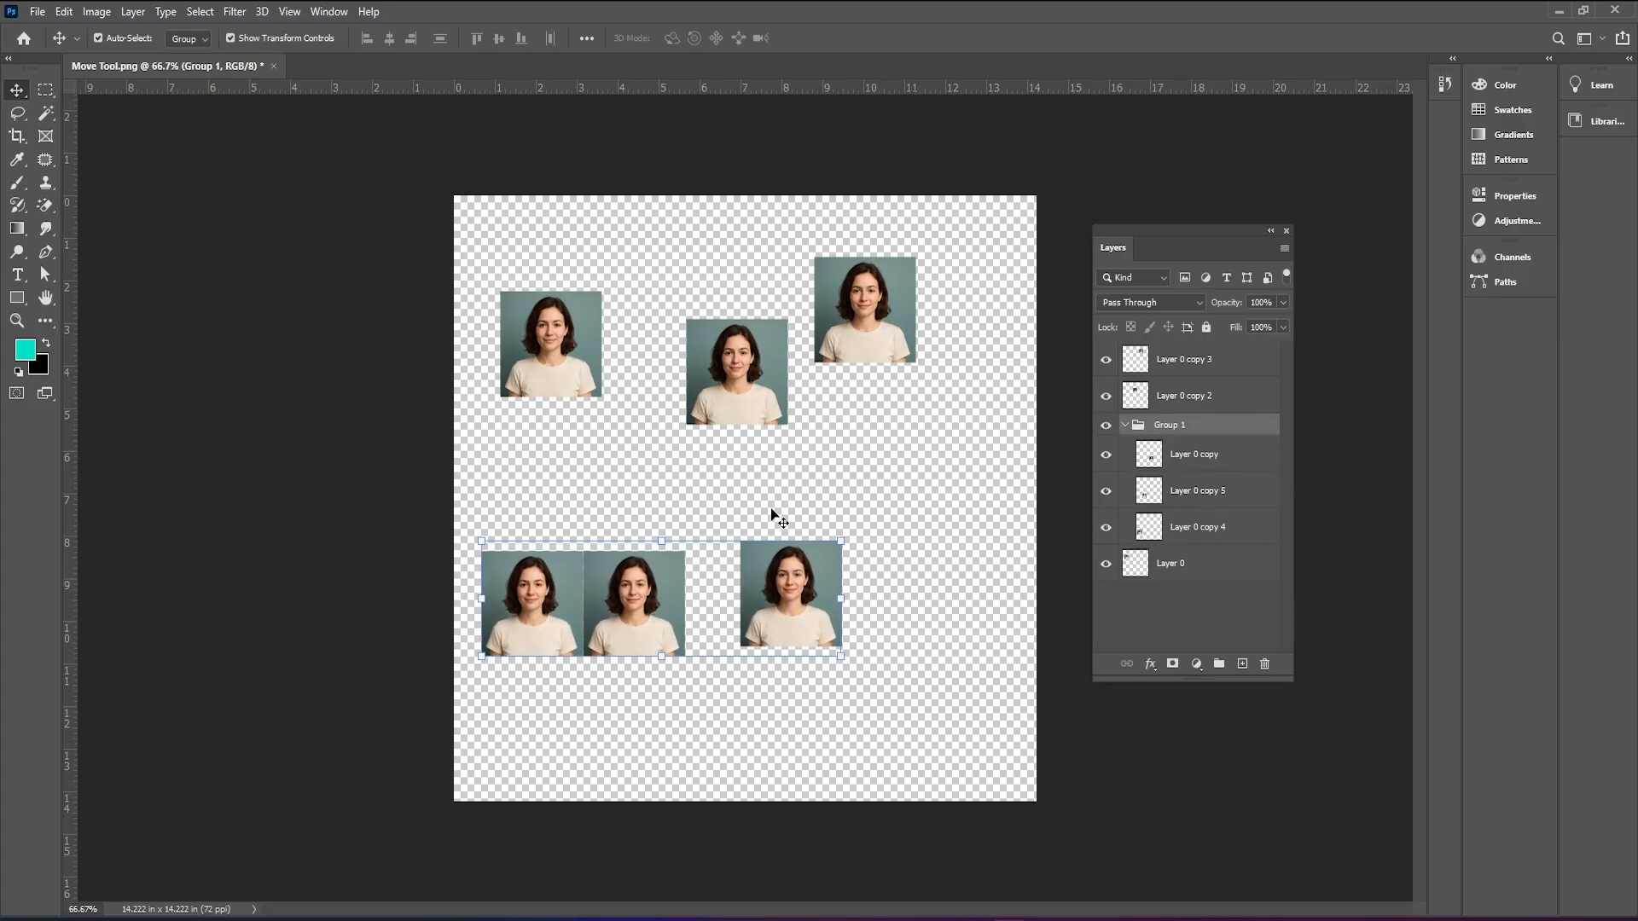
# Reposition the three ungrouped upper portraits and the grouped row individually with Auto-Select set to Group.
pyautogui.moveTo(768, 401); pyautogui.dragTo(737, 437)
pyautogui.moveTo(872, 353); pyautogui.dragTo(900, 388)
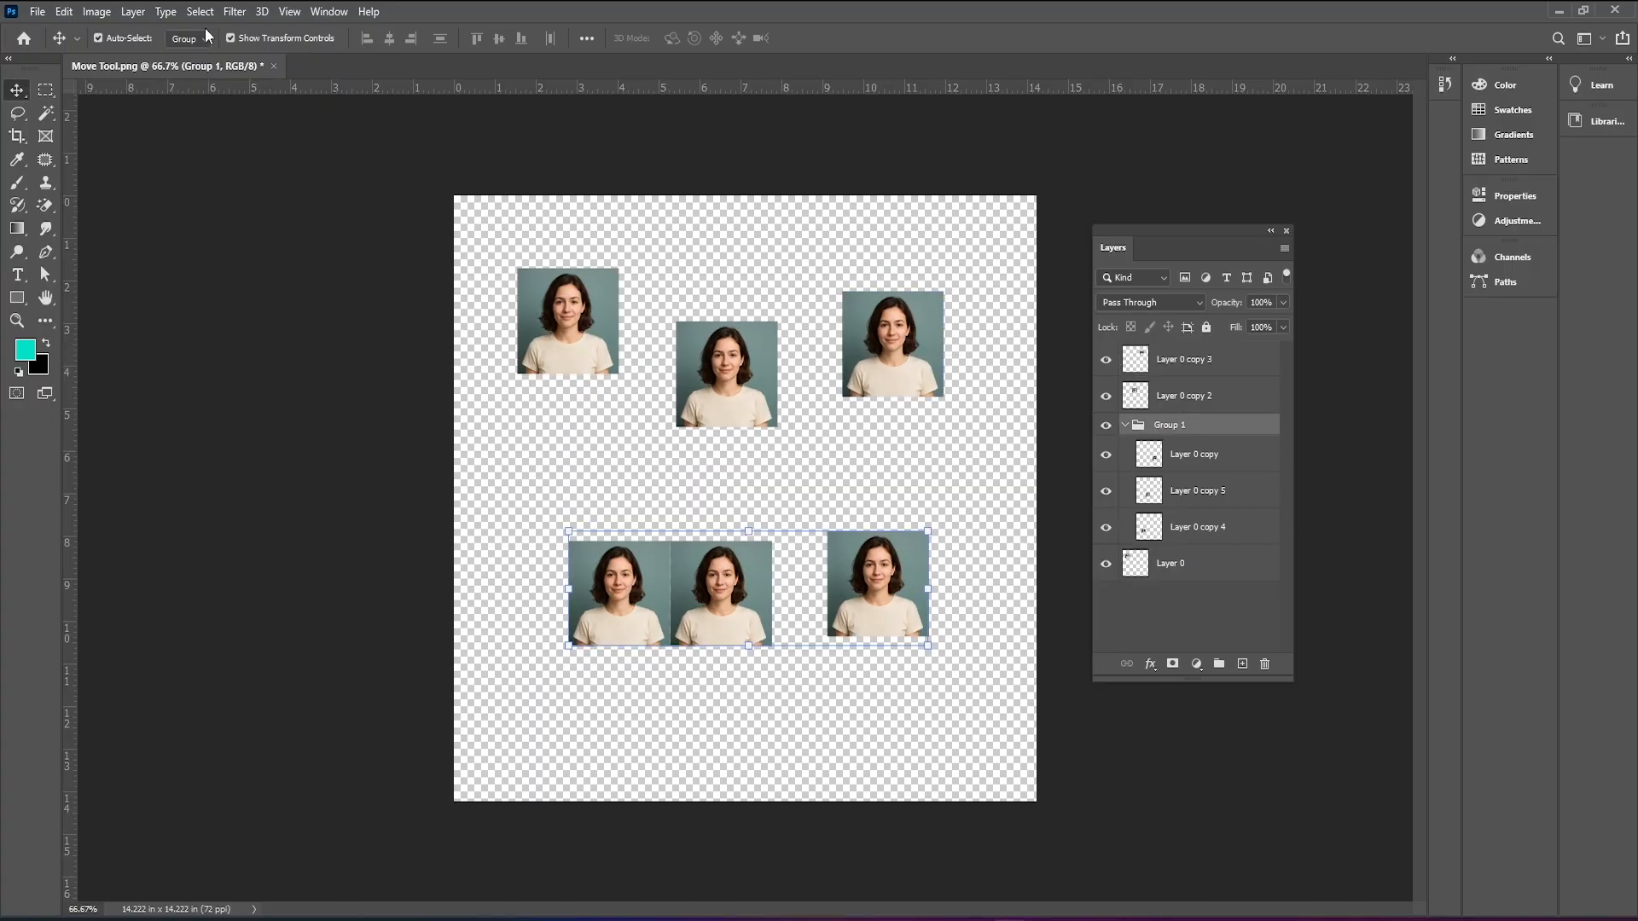
# Set Auto-Select to Layer and move the group's three portraits one by one into a lower row about 9.6 in from the canvas top.
pyautogui.click(194, 39)
pyautogui.click(192, 68)
pyautogui.moveTo(597, 595); pyautogui.dragTo(531, 542)
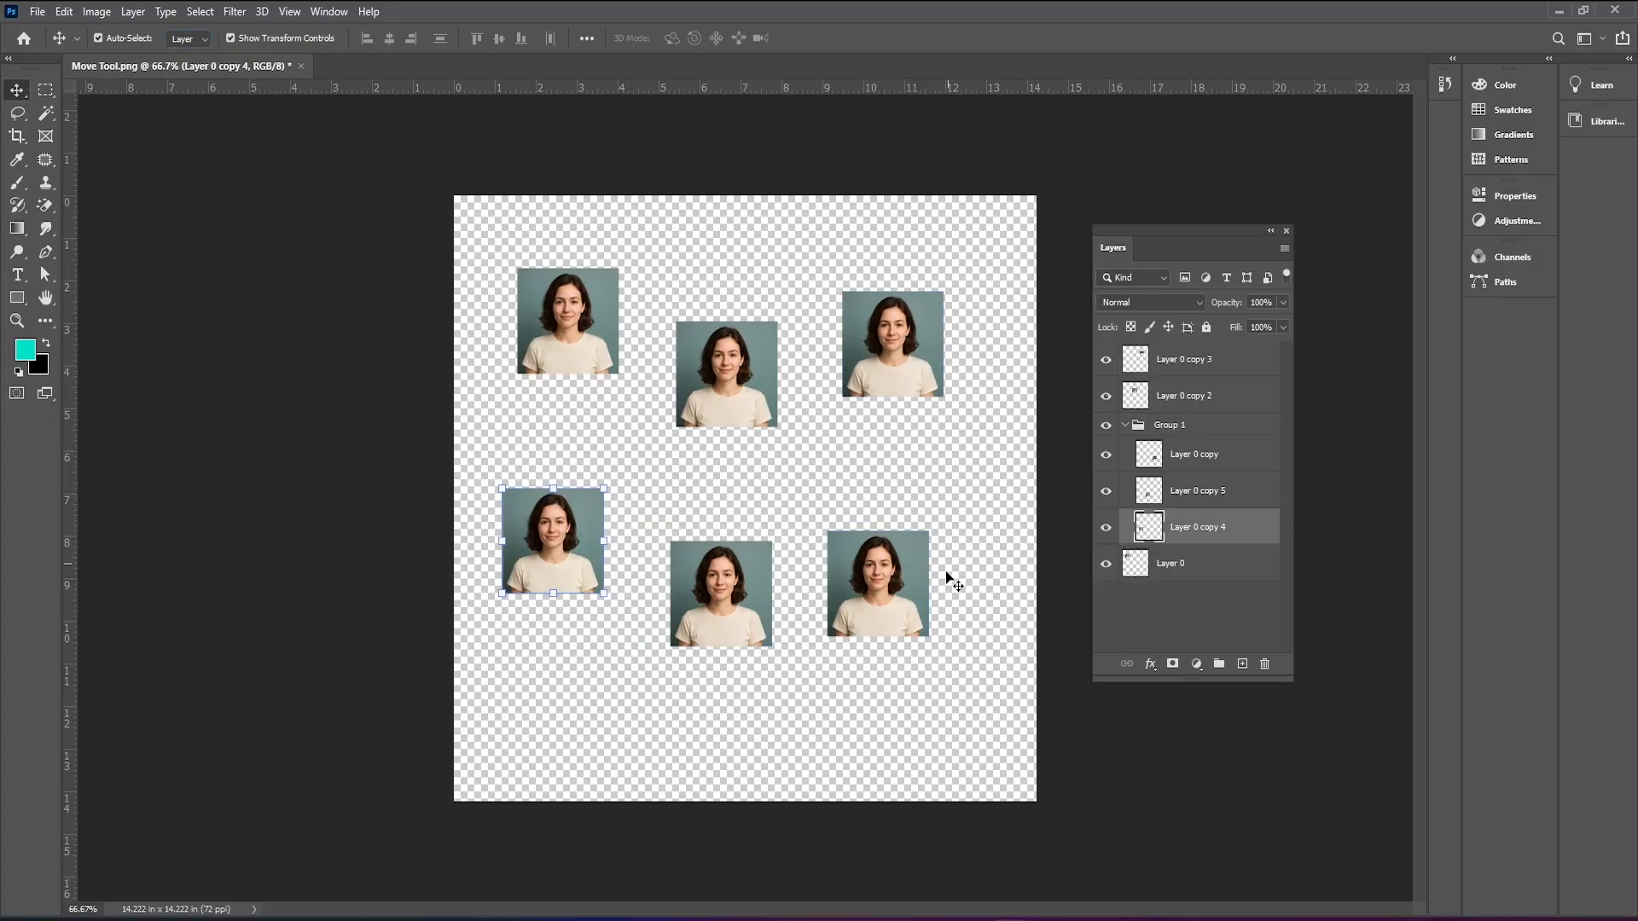
pyautogui.moveTo(738, 594); pyautogui.dragTo(732, 553)
pyautogui.moveTo(887, 597); pyautogui.dragTo(638, 671)
pyautogui.moveTo(736, 596); pyautogui.dragTo(767, 702)
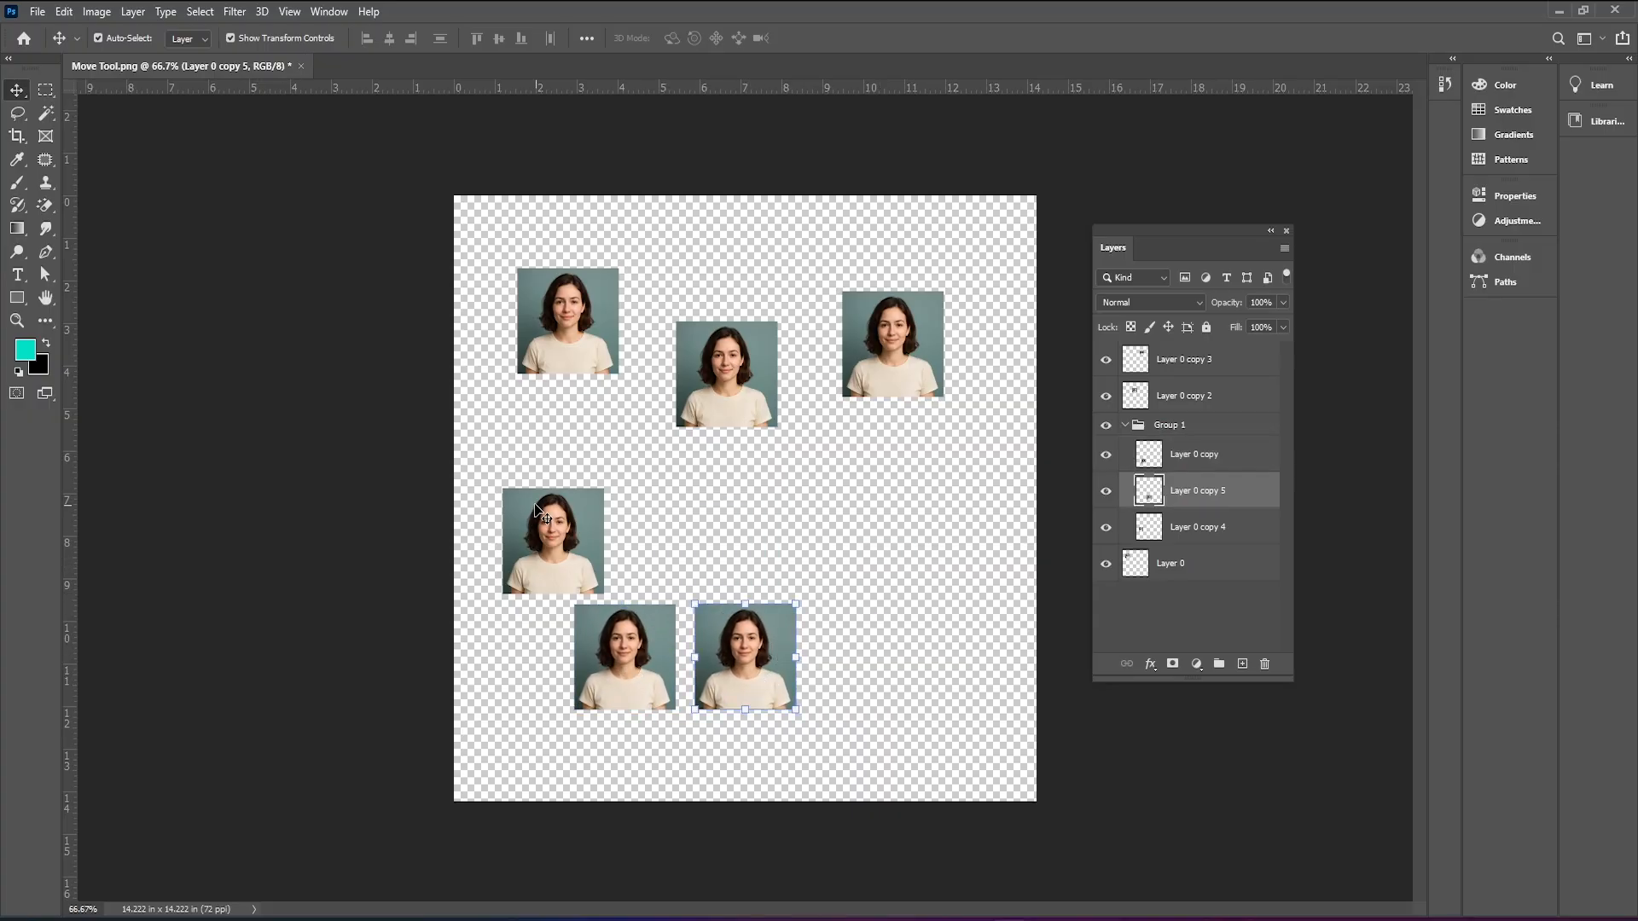
pyautogui.moveTo(534, 534); pyautogui.dragTo(497, 638)
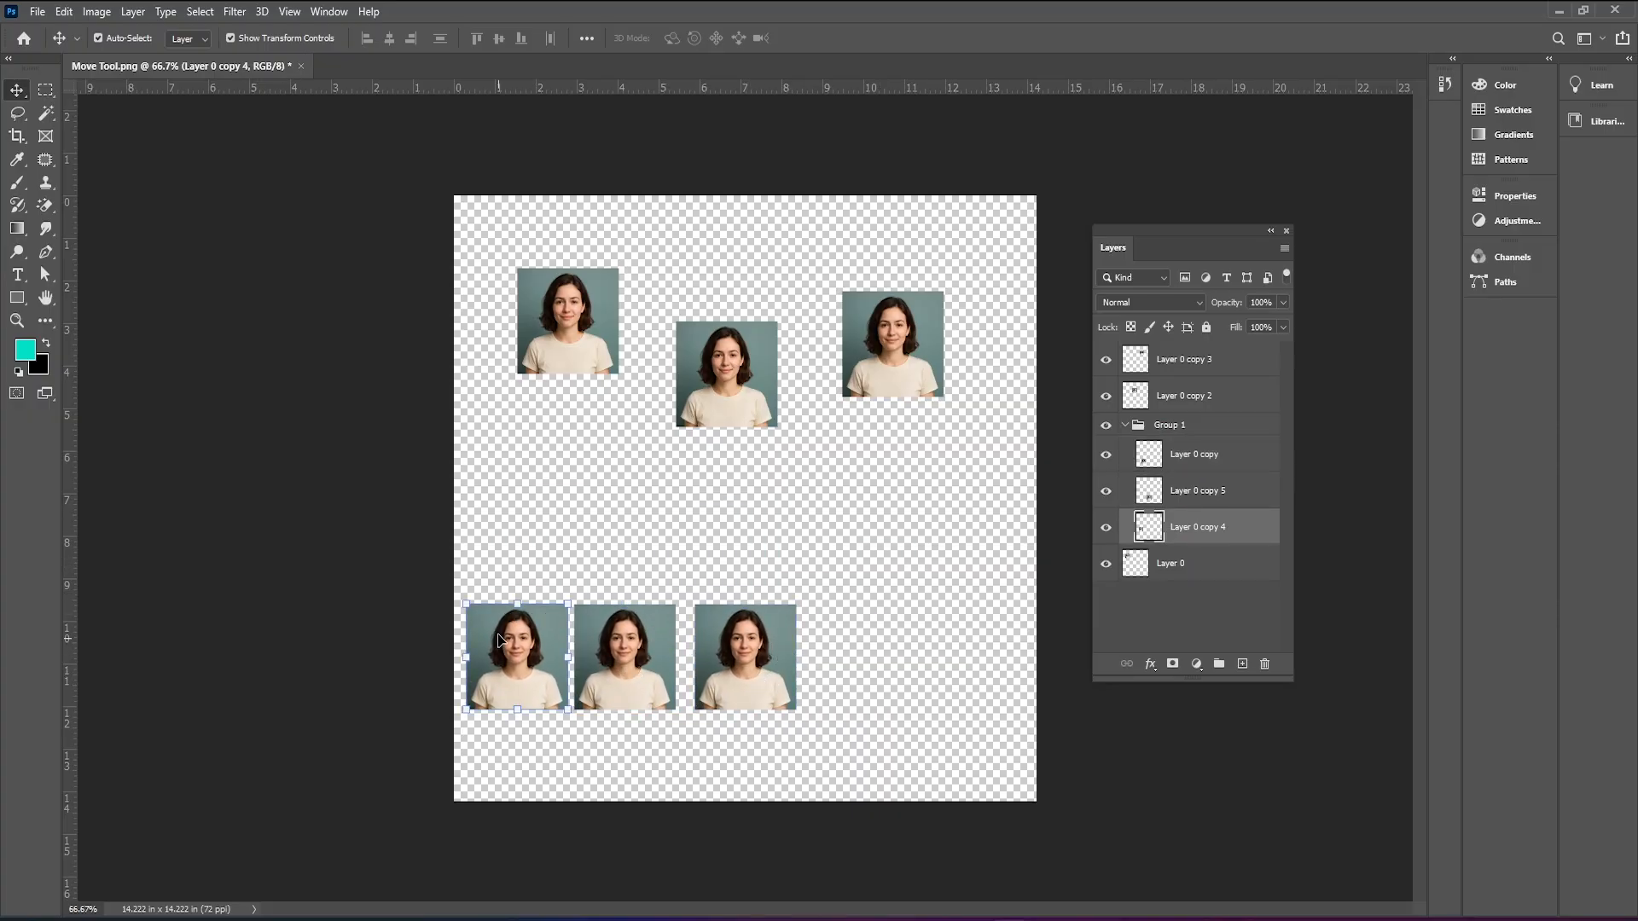
# Set Auto-Select to Group, adjust the upper portraits, and move the whole group to about 2.6 in from the canvas's left edge and 7.6 in from its top.
pyautogui.click(202, 39)
pyautogui.click(202, 56)
pyautogui.moveTo(495, 679); pyautogui.dragTo(562, 659)
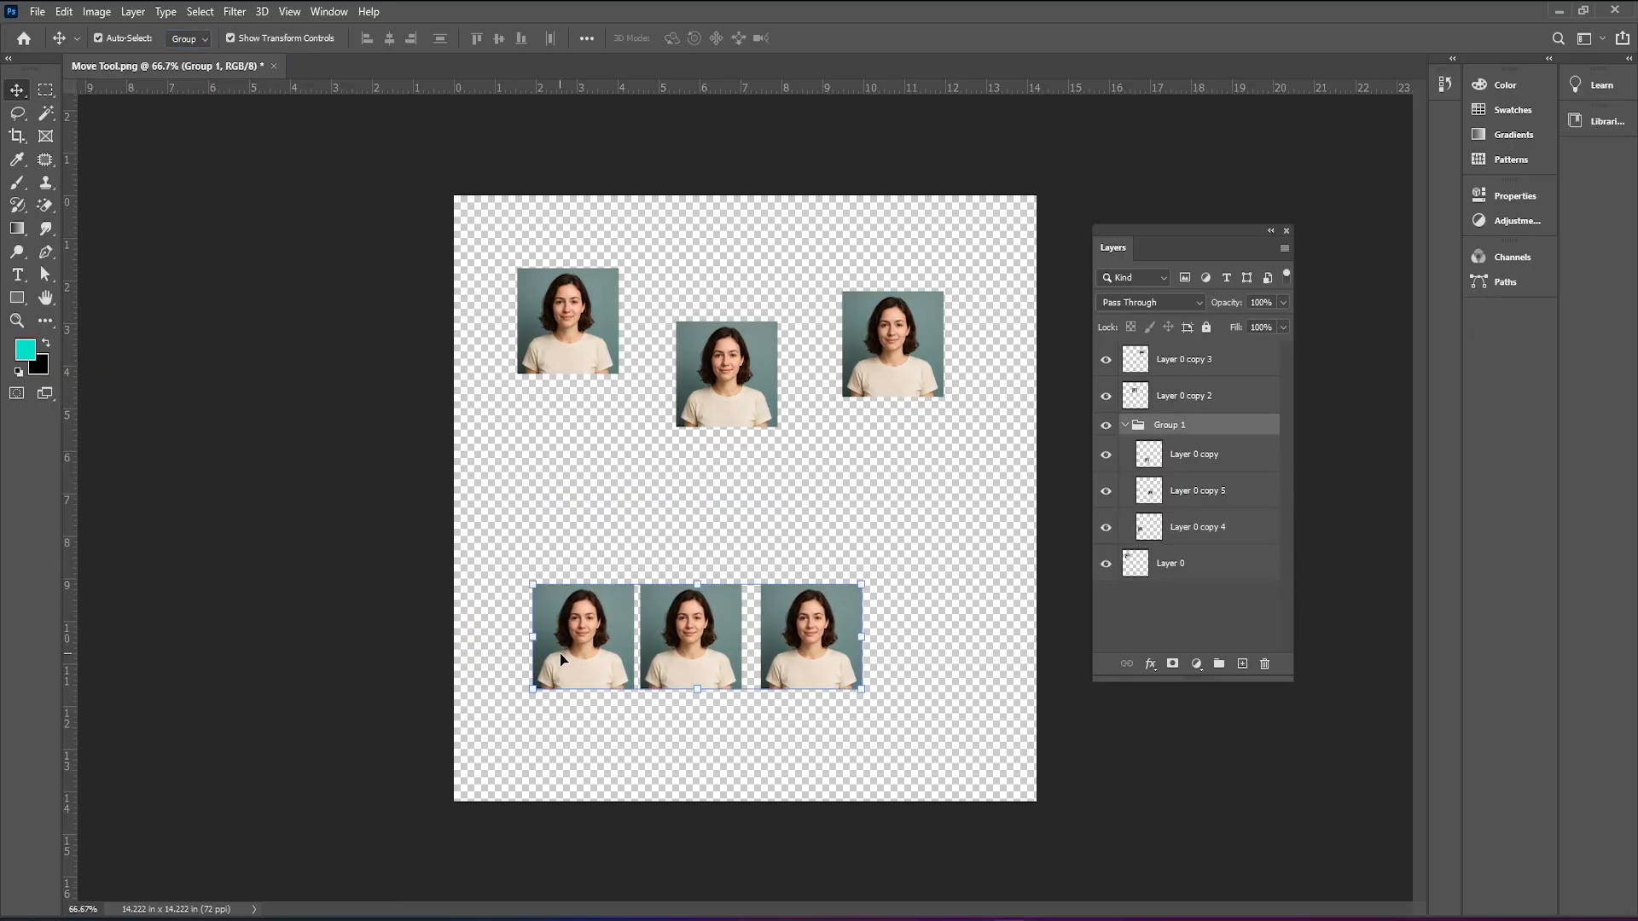
pyautogui.click(790, 427)
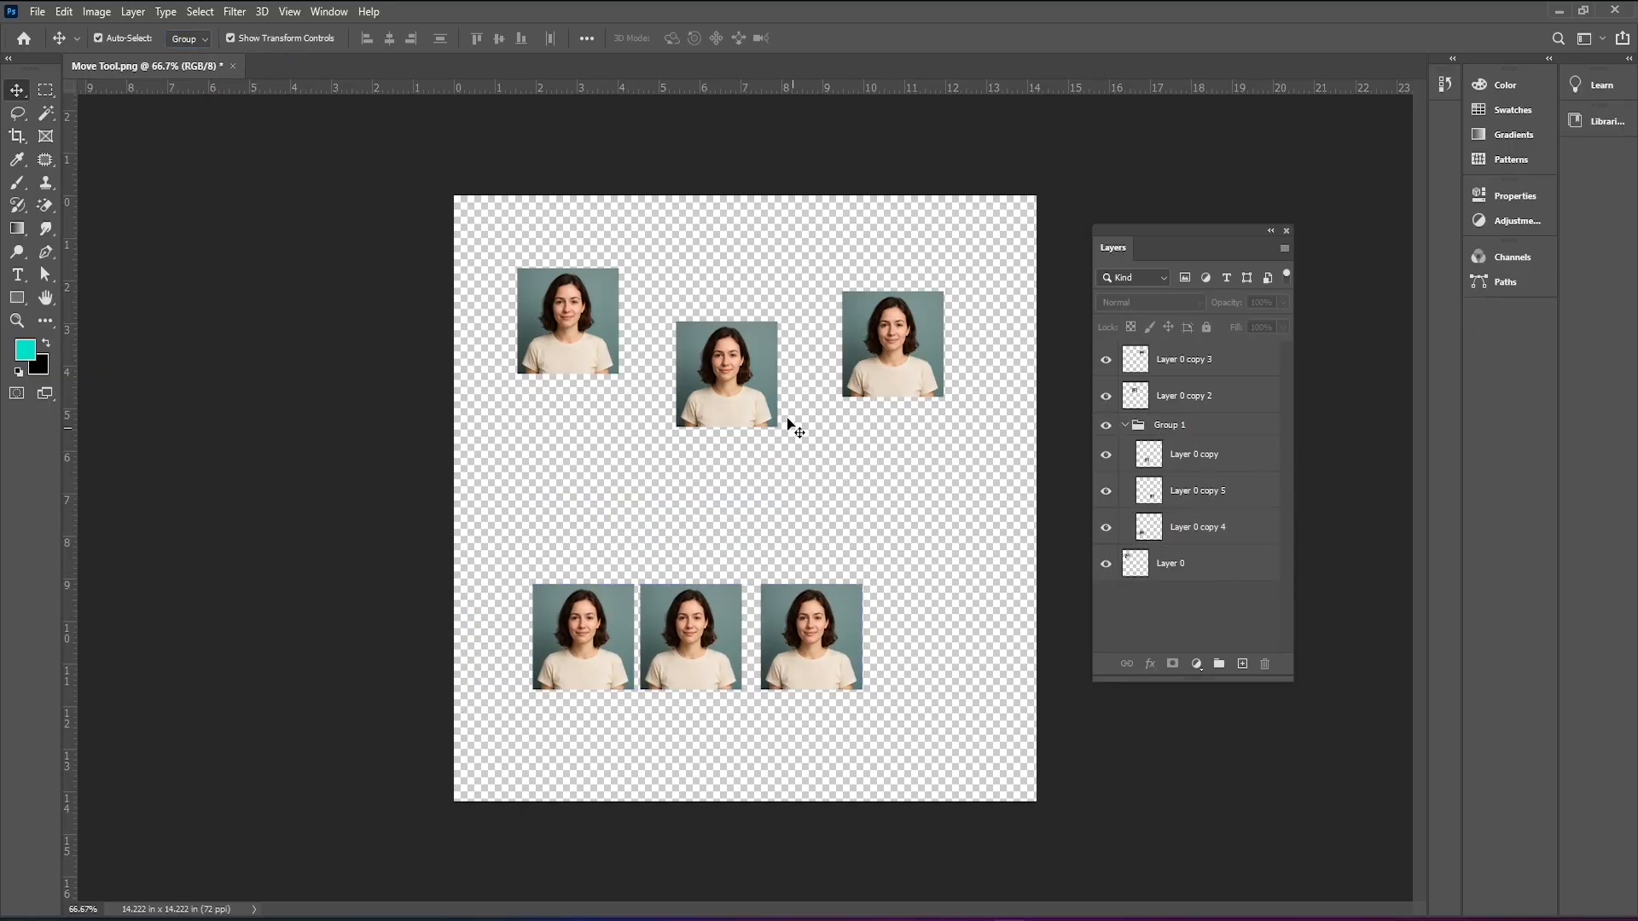
pyautogui.moveTo(732, 402); pyautogui.dragTo(729, 451)
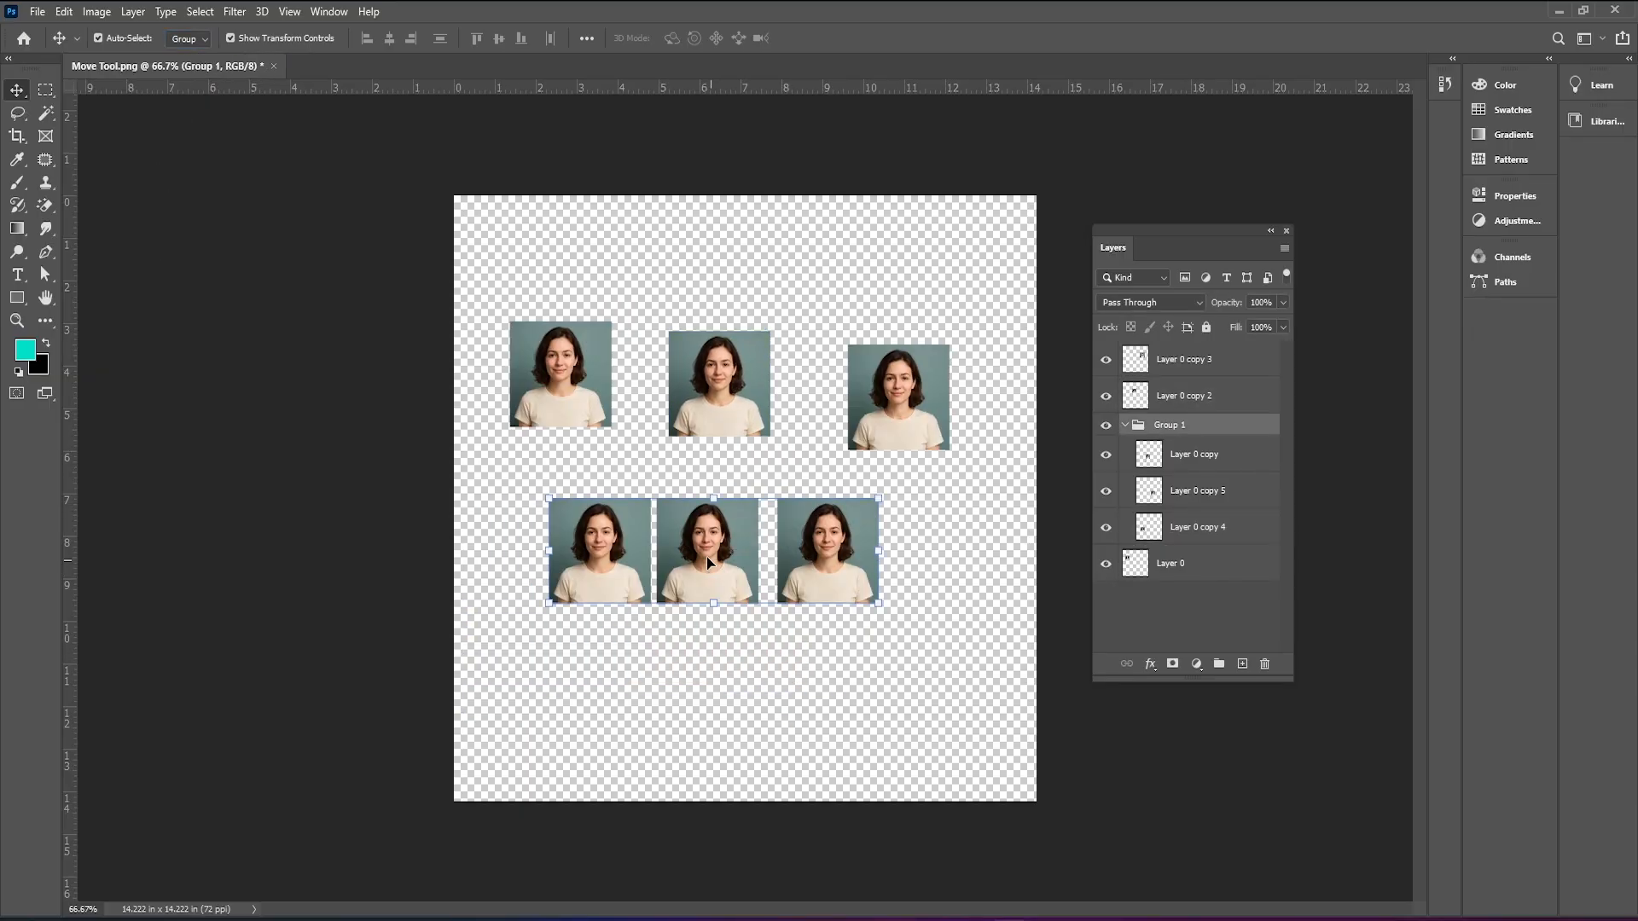
pyautogui.moveTo(707, 556)
pyautogui.mouseDown()
pyautogui.moveTo(708, 580)
pyautogui.moveTo(763, 591)
pyautogui.moveTo(726, 579)
pyautogui.mouseUp()
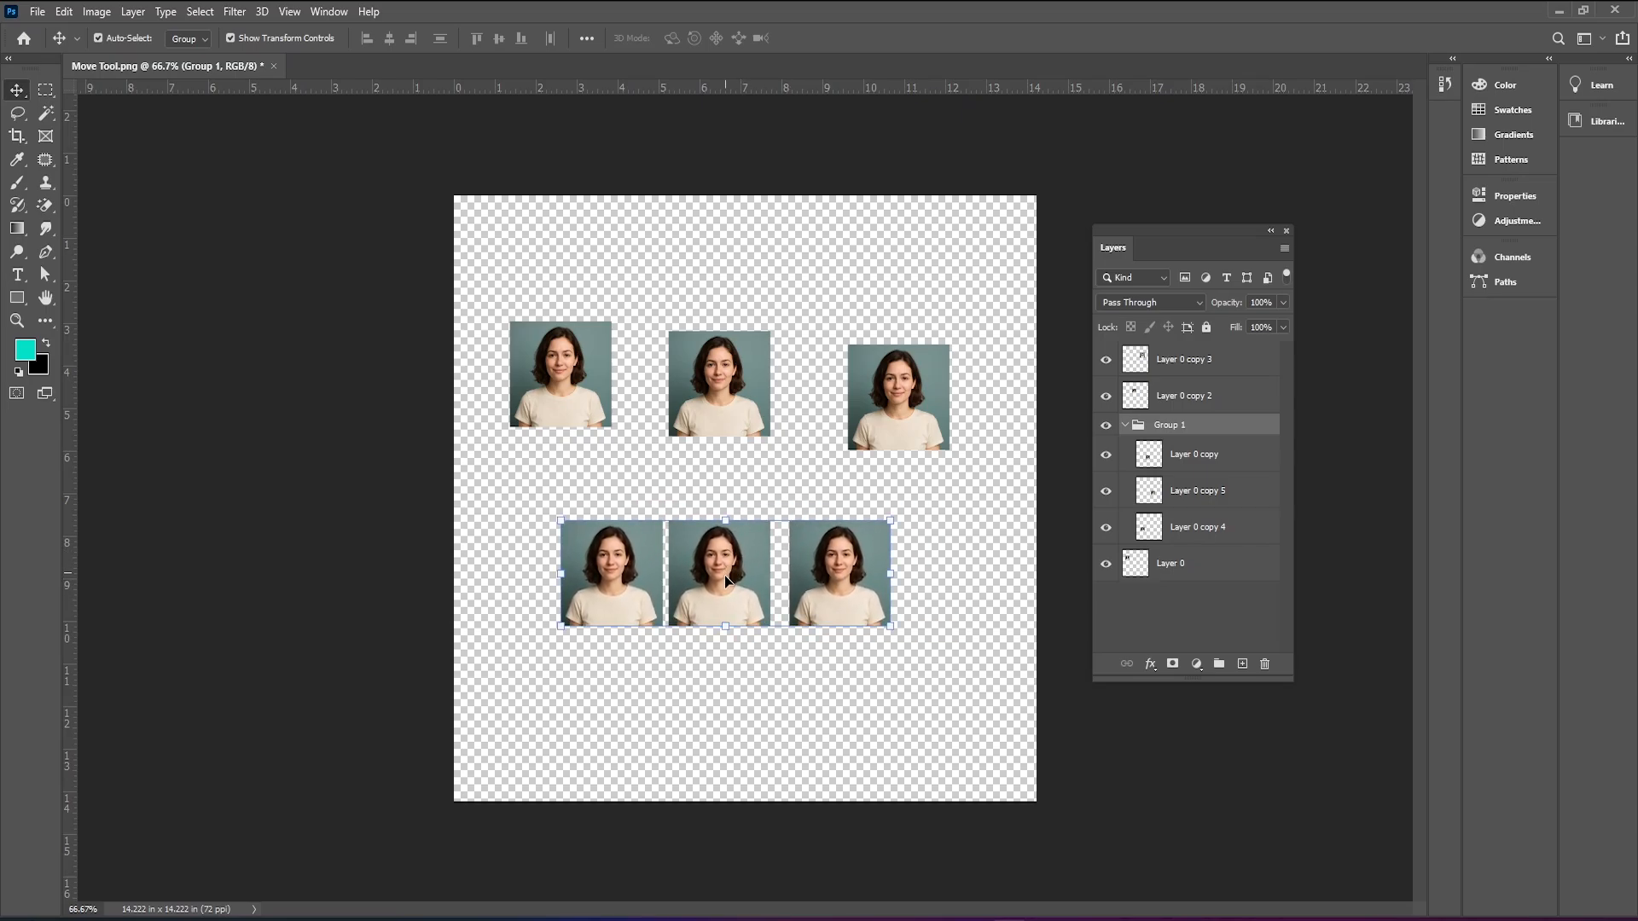
# Ungroup Group 1 and reposition the portraits individually into two loose rows while Auto-Select stays on Group.
pyautogui.rightClick(1195, 430)
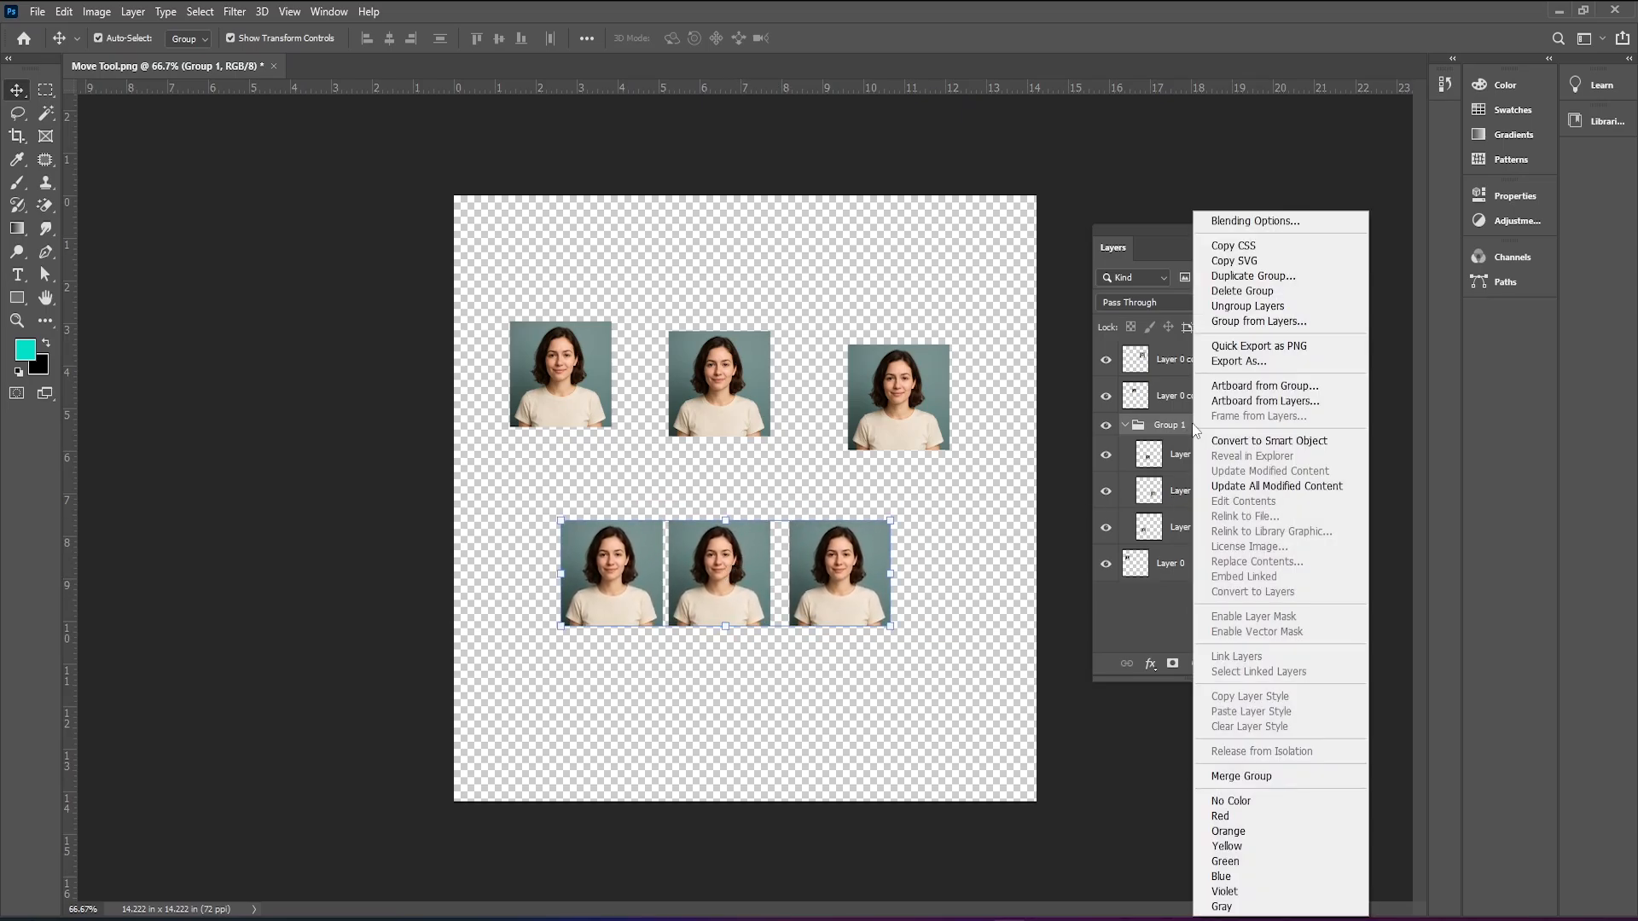
pyautogui.click(1247, 306)
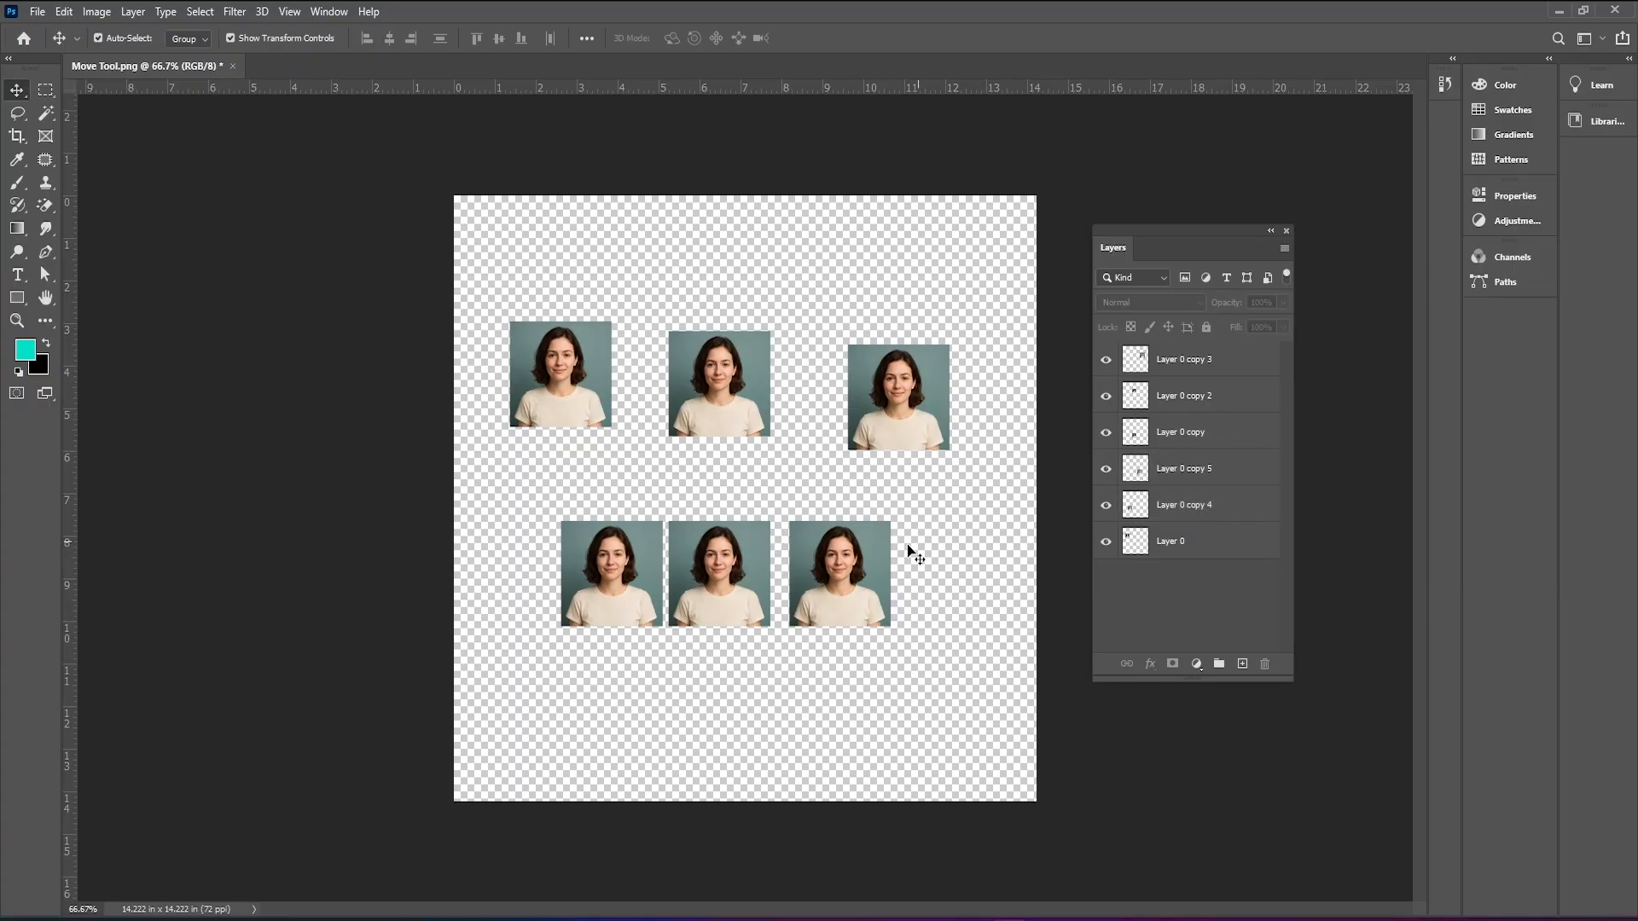
pyautogui.moveTo(814, 570); pyautogui.dragTo(882, 559)
pyautogui.moveTo(731, 569); pyautogui.dragTo(772, 534)
pyautogui.moveTo(625, 575); pyautogui.dragTo(610, 539)
pyautogui.moveTo(730, 386); pyautogui.dragTo(730, 376)
pyautogui.moveTo(557, 382); pyautogui.dragTo(583, 405)
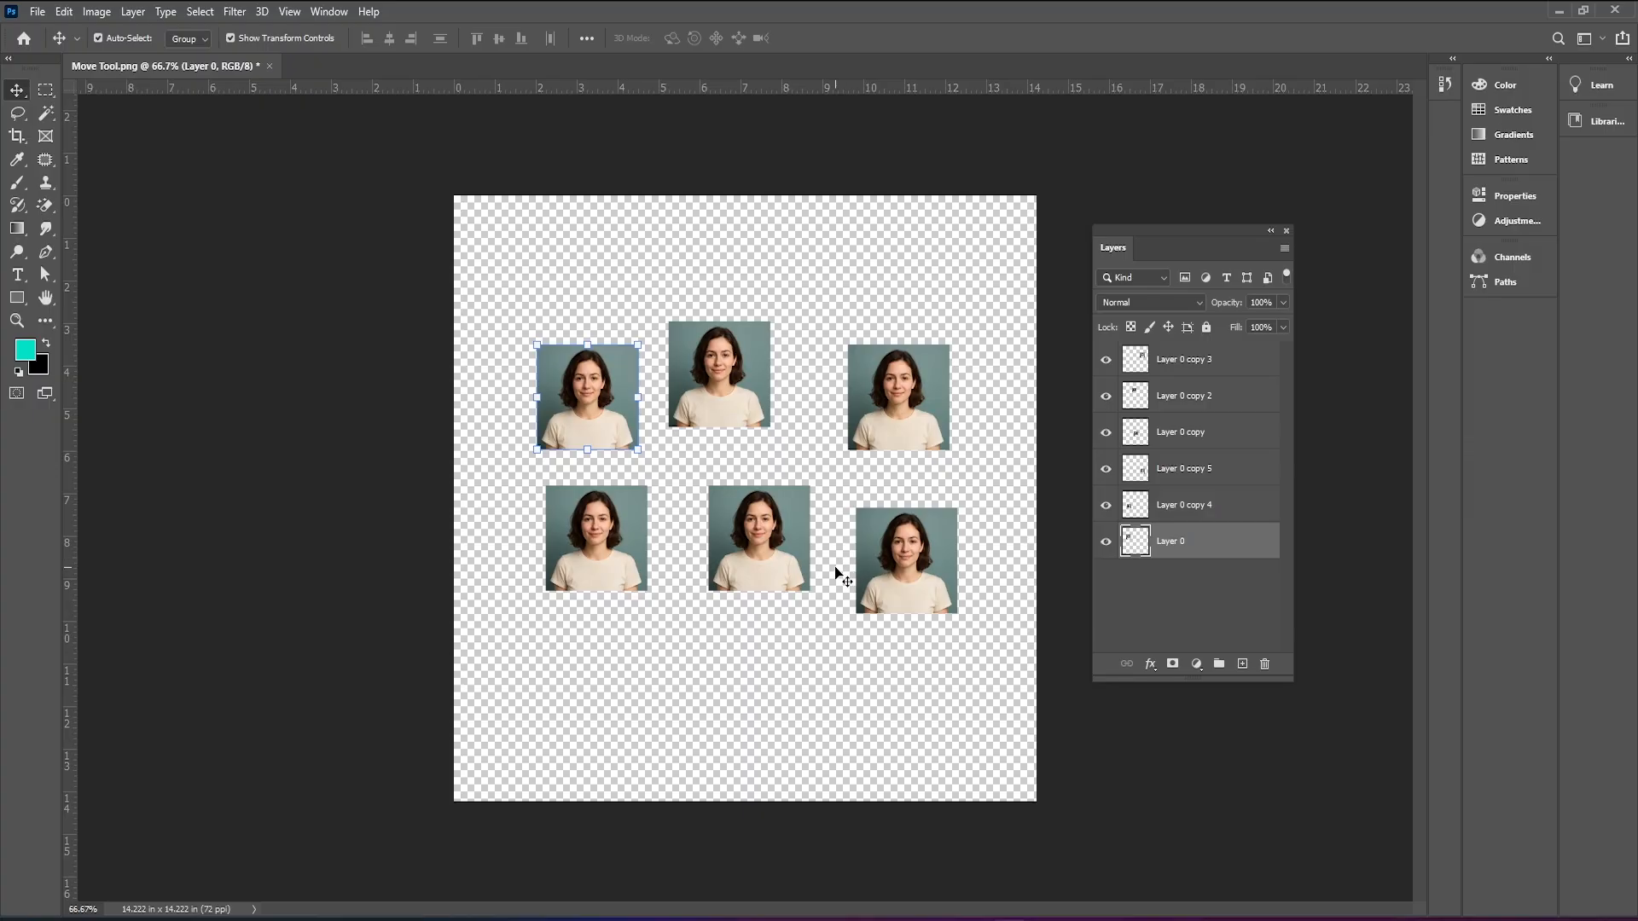
# Pile all six portraits into one overlapping cluster in the upper-left part of the canvas.
pyautogui.click(783, 559)
pyautogui.moveTo(782, 559); pyautogui.dragTo(626, 418)
pyautogui.moveTo(580, 547); pyautogui.dragTo(549, 455)
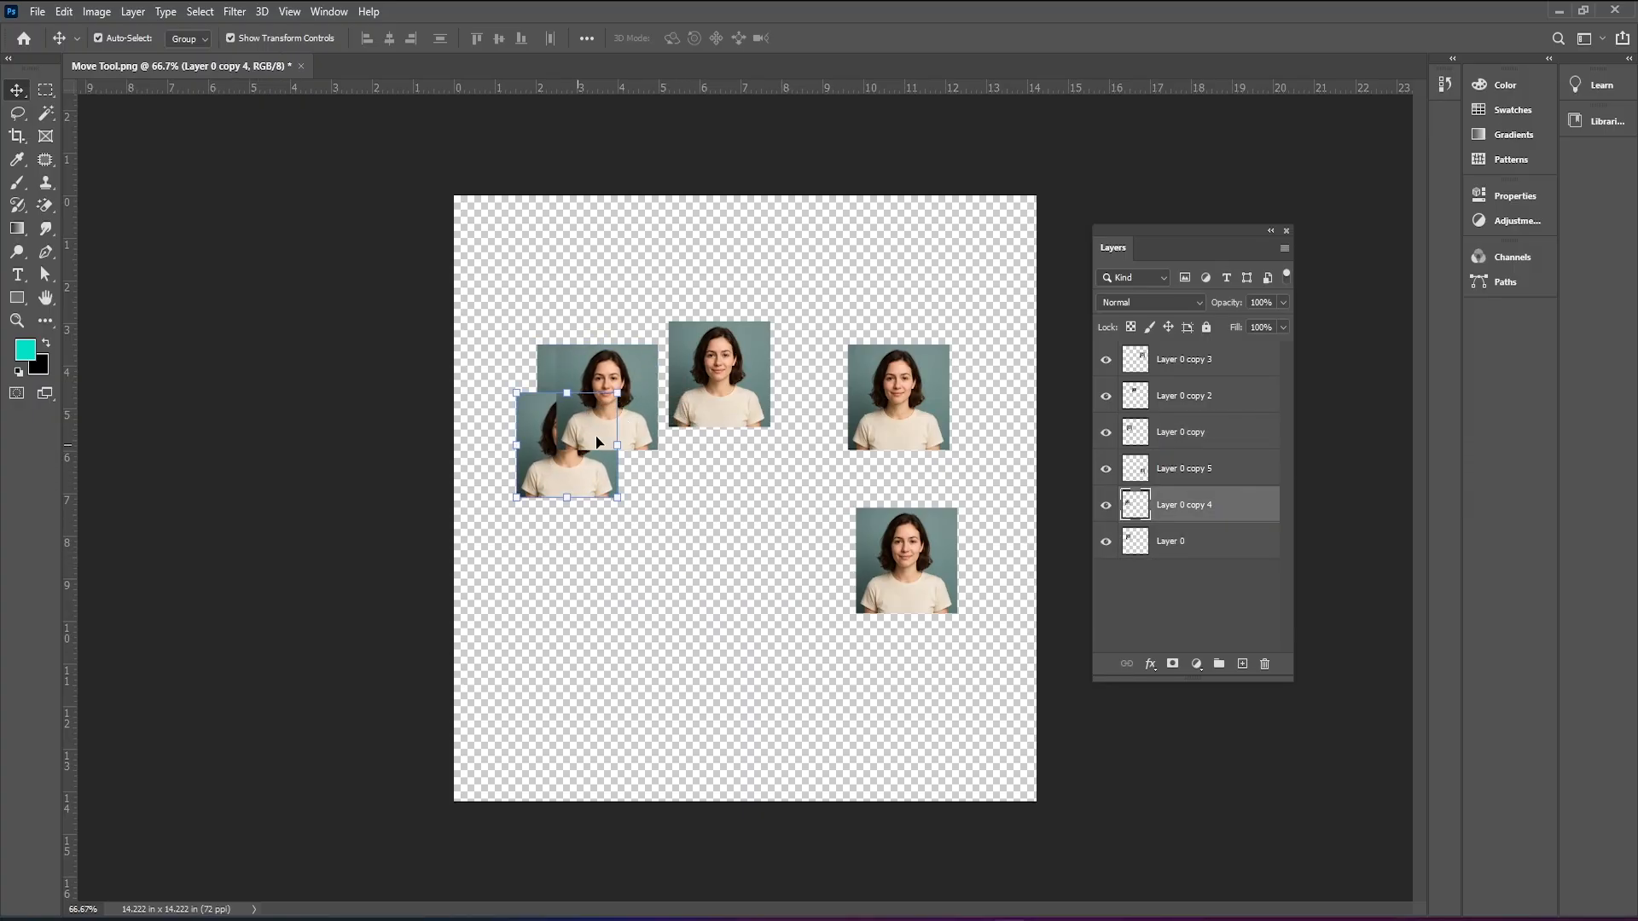
pyautogui.moveTo(749, 377); pyautogui.dragTo(567, 358)
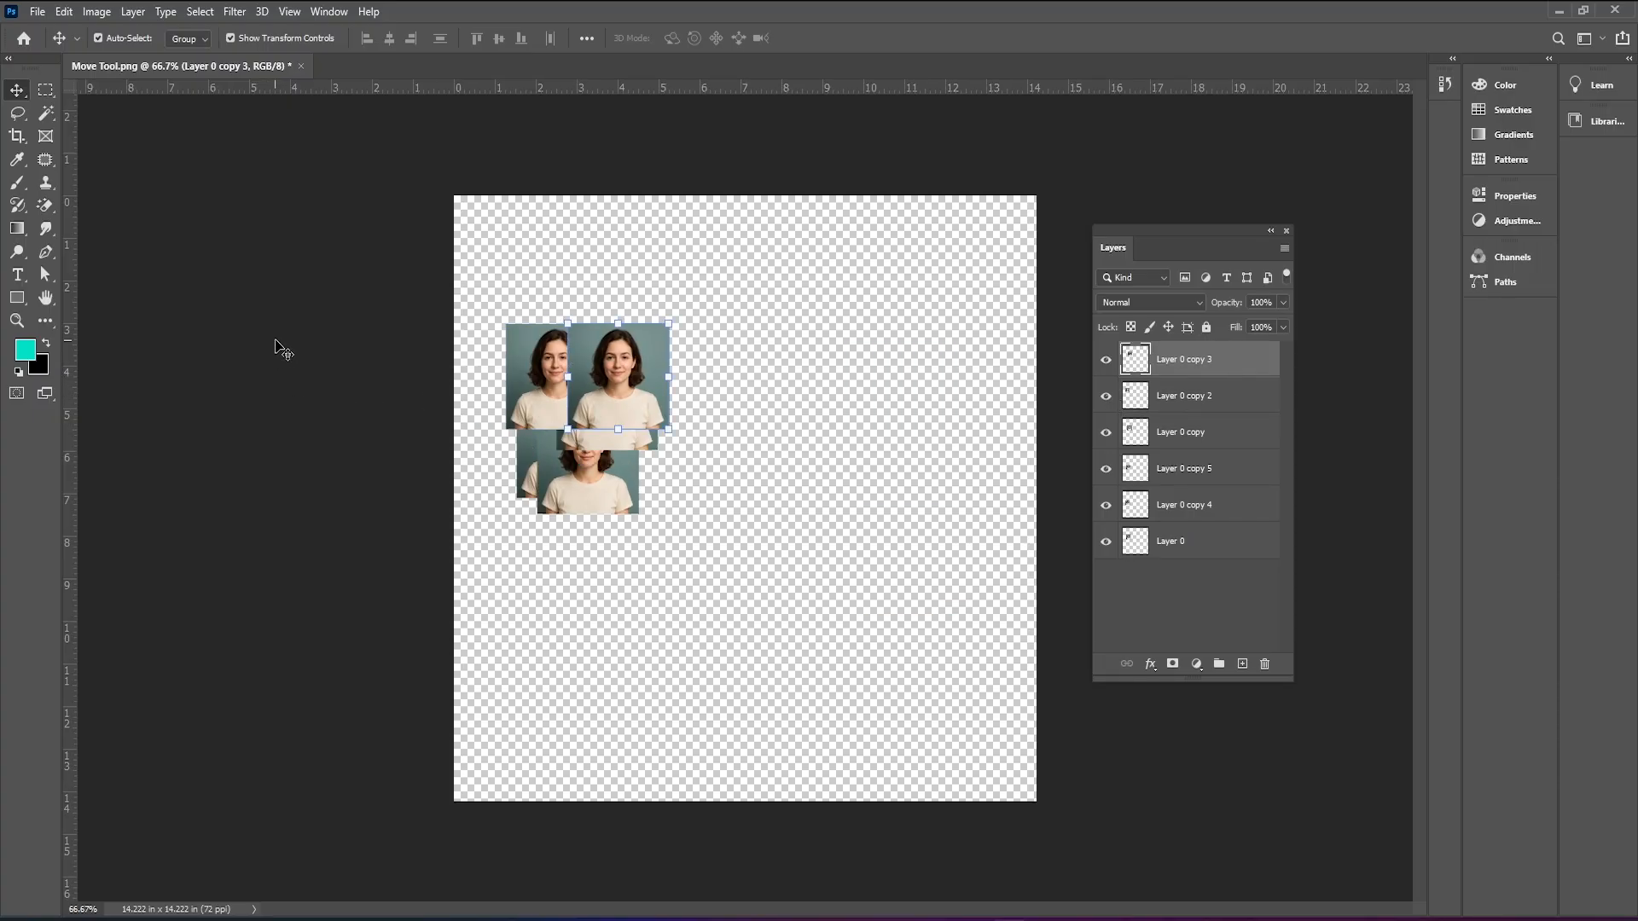
# Set Auto-Select to Layer and tighten the overlapping portraits so that Layer 0 is hidden beneath the others.
pyautogui.click(188, 38)
pyautogui.click(184, 54)
pyautogui.click(587, 465)
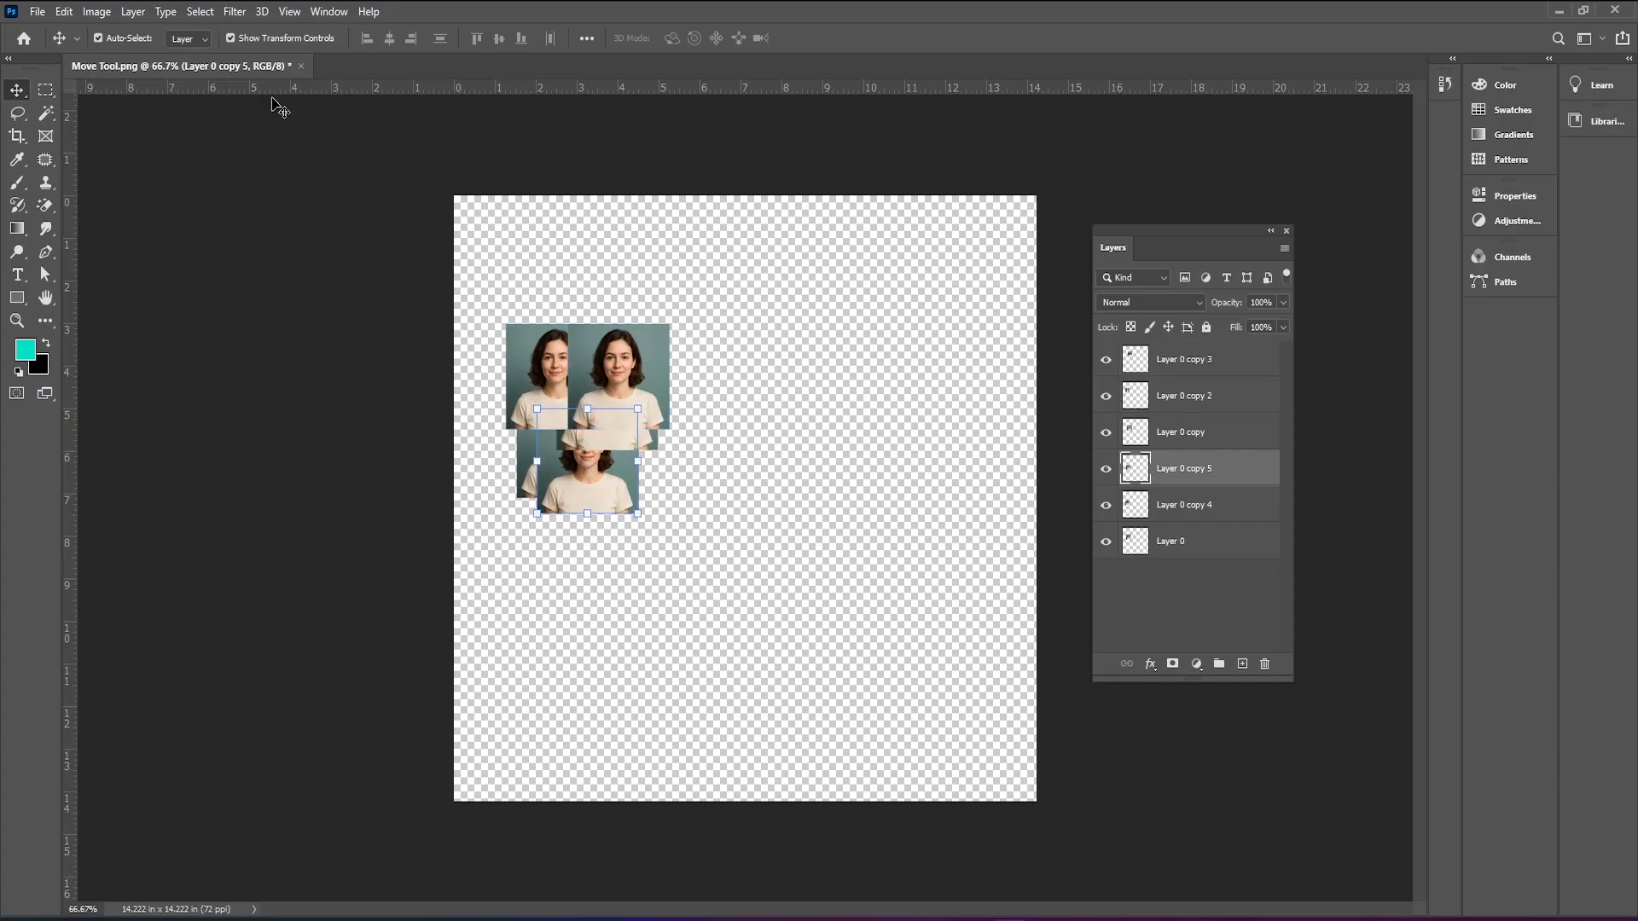
pyautogui.moveTo(640, 390)
pyautogui.mouseDown()
pyautogui.moveTo(689, 326)
pyautogui.moveTo(640, 405)
pyautogui.mouseUp()
pyautogui.moveTo(596, 480); pyautogui.dragTo(585, 477)
pyautogui.moveTo(529, 355); pyautogui.dragTo(523, 371)
pyautogui.moveTo(548, 468); pyautogui.dragTo(537, 475)
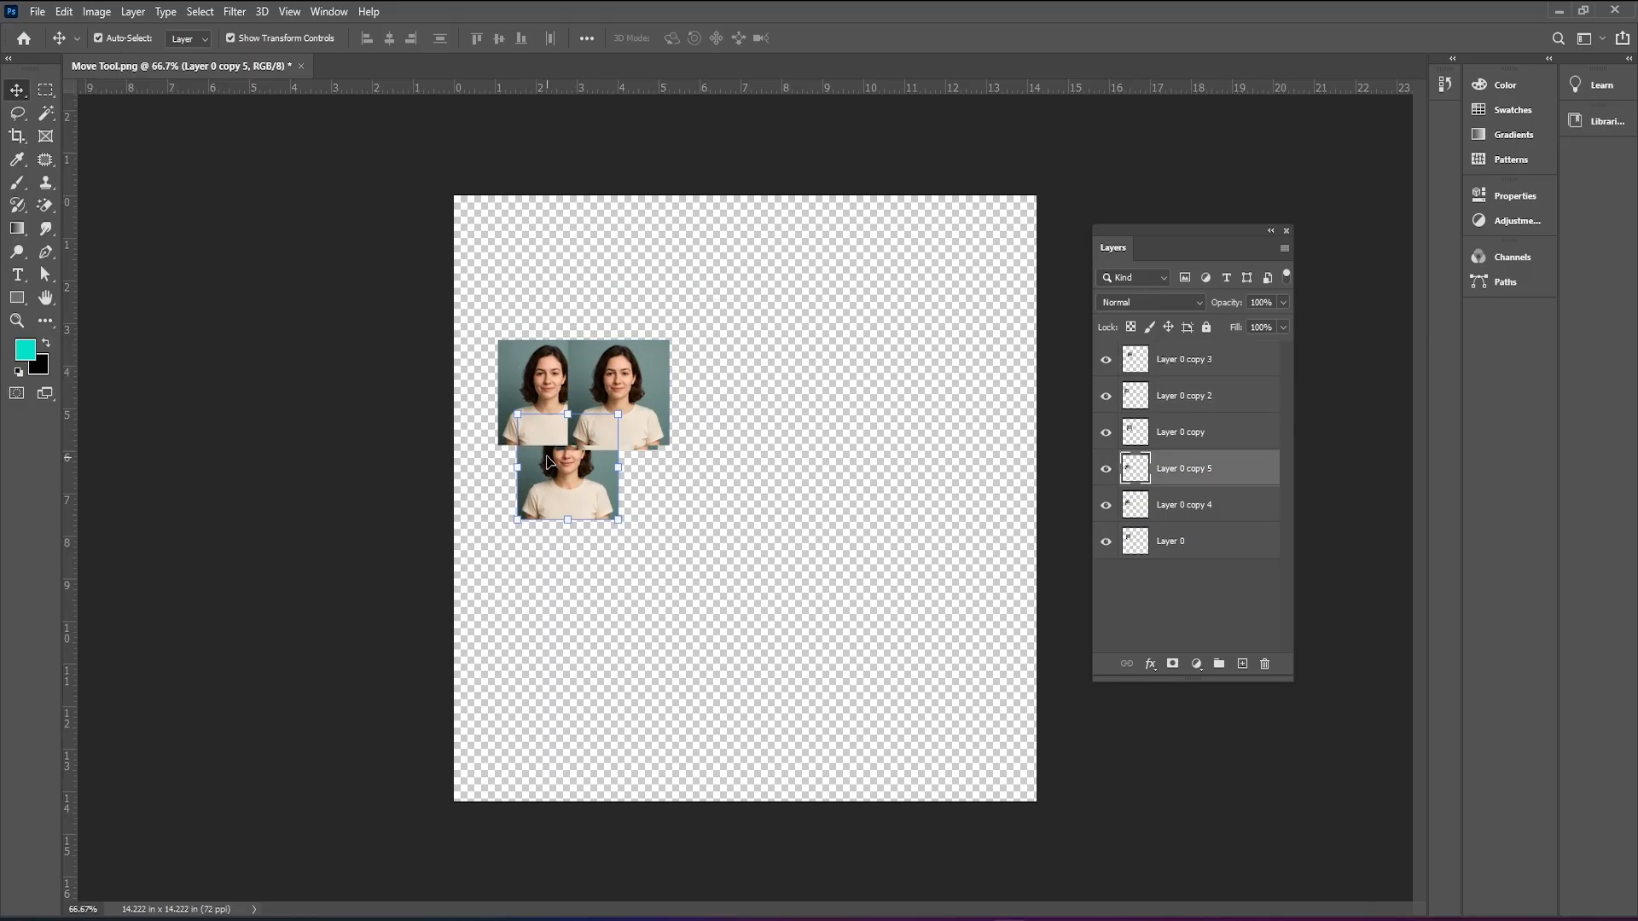
pyautogui.click(580, 411)
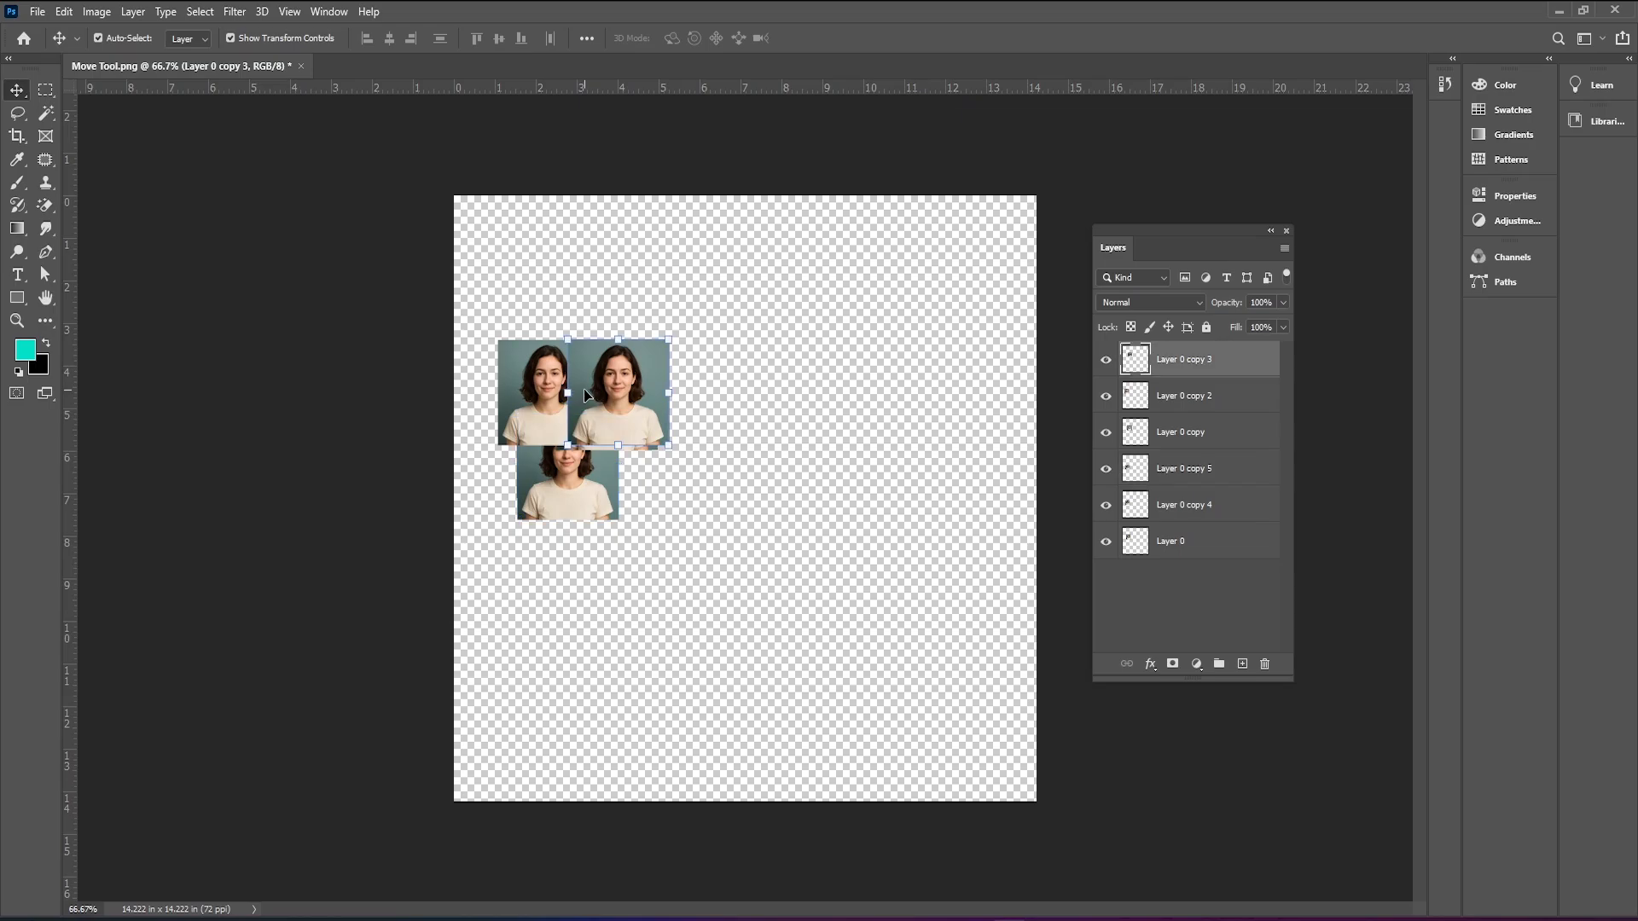
pyautogui.hotkey('ctrl', 't')
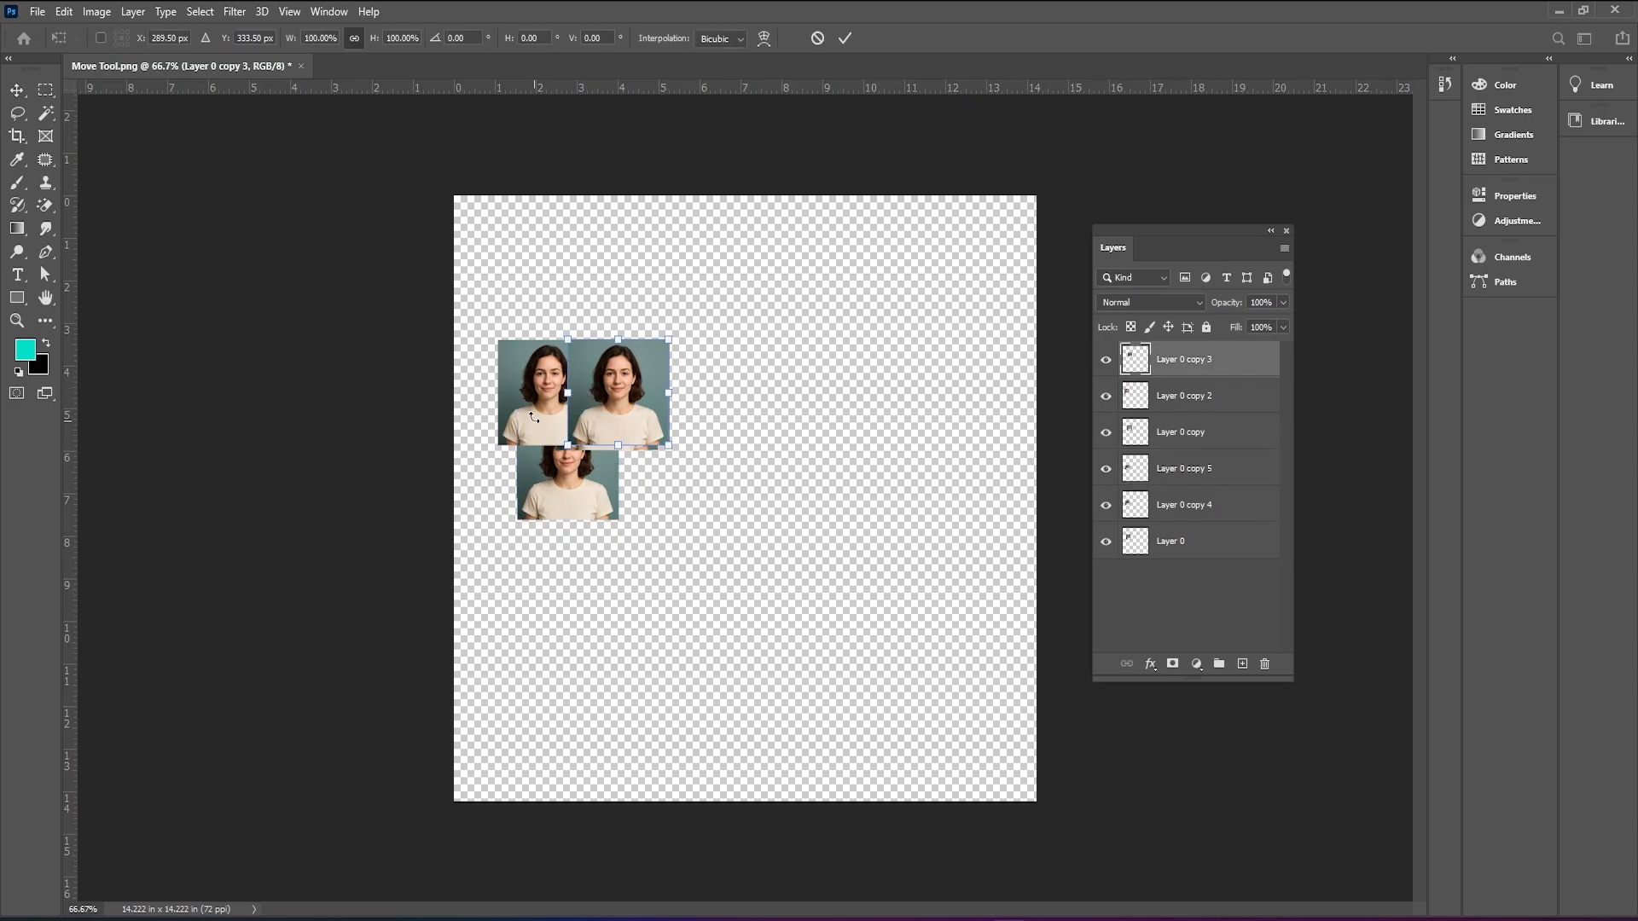
pyautogui.click(540, 407)
pyautogui.click(592, 500)
pyautogui.click(650, 415)
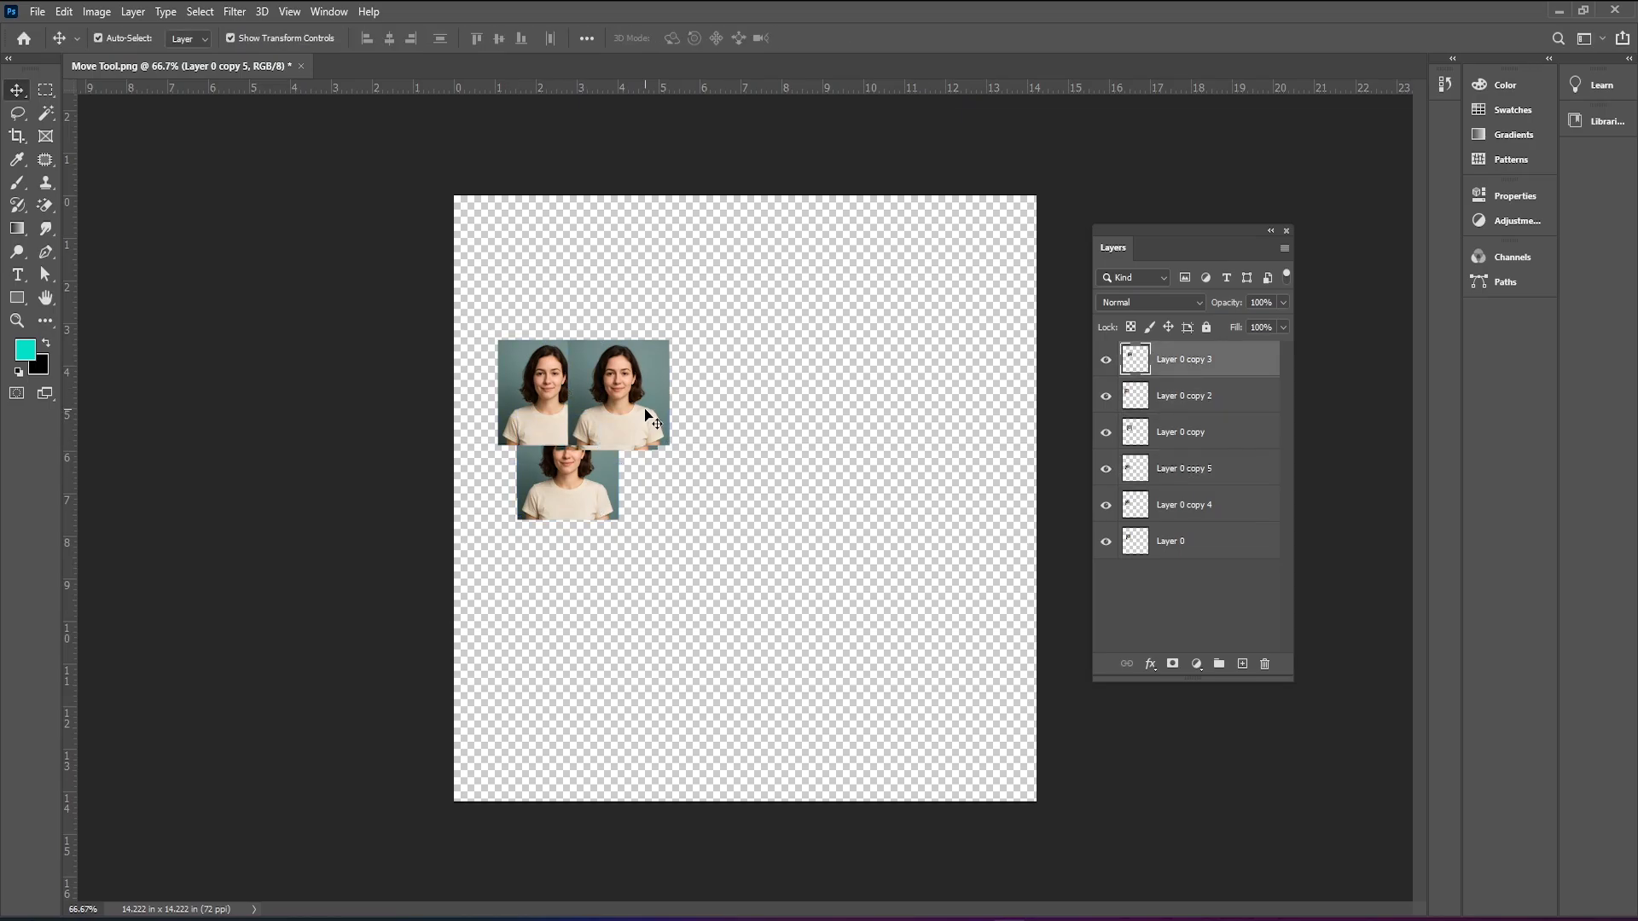
pyautogui.hotkey('ctrl', 't')
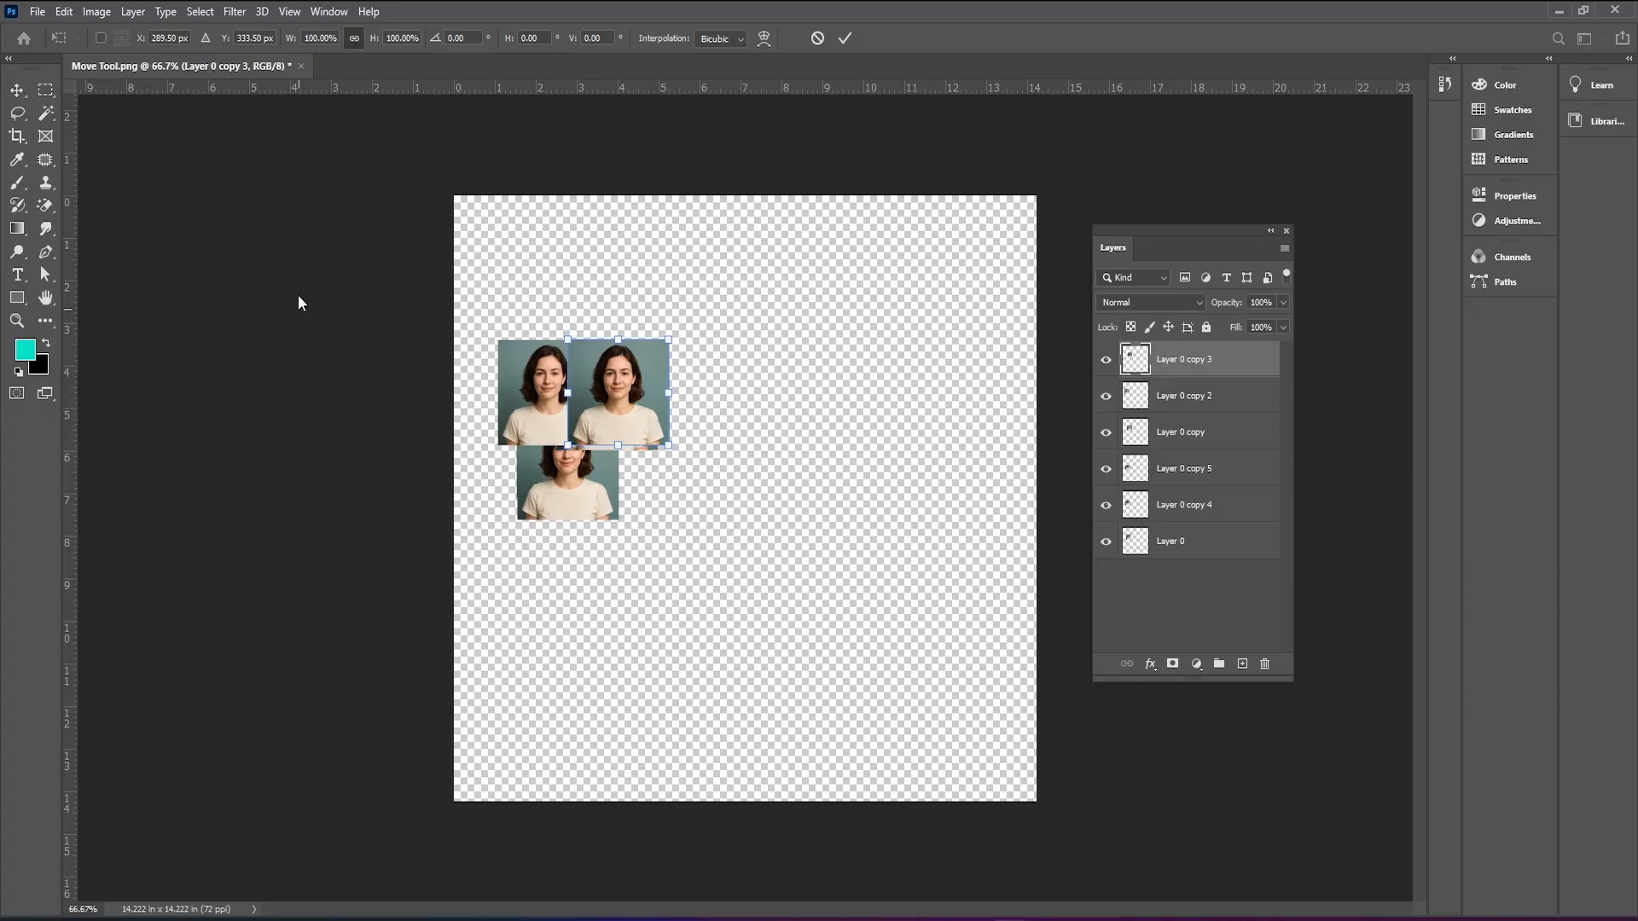
# Try to move the hidden Layer 0 with Auto-Select on, choosing it among the layers and from the list of stacked layers.
pyautogui.click(1208, 541)
pyautogui.moveTo(563, 408)
pyautogui.mouseDown()
pyautogui.moveTo(633, 417)
pyautogui.moveTo(594, 417)
pyautogui.mouseUp()
pyautogui.click(1157, 555)
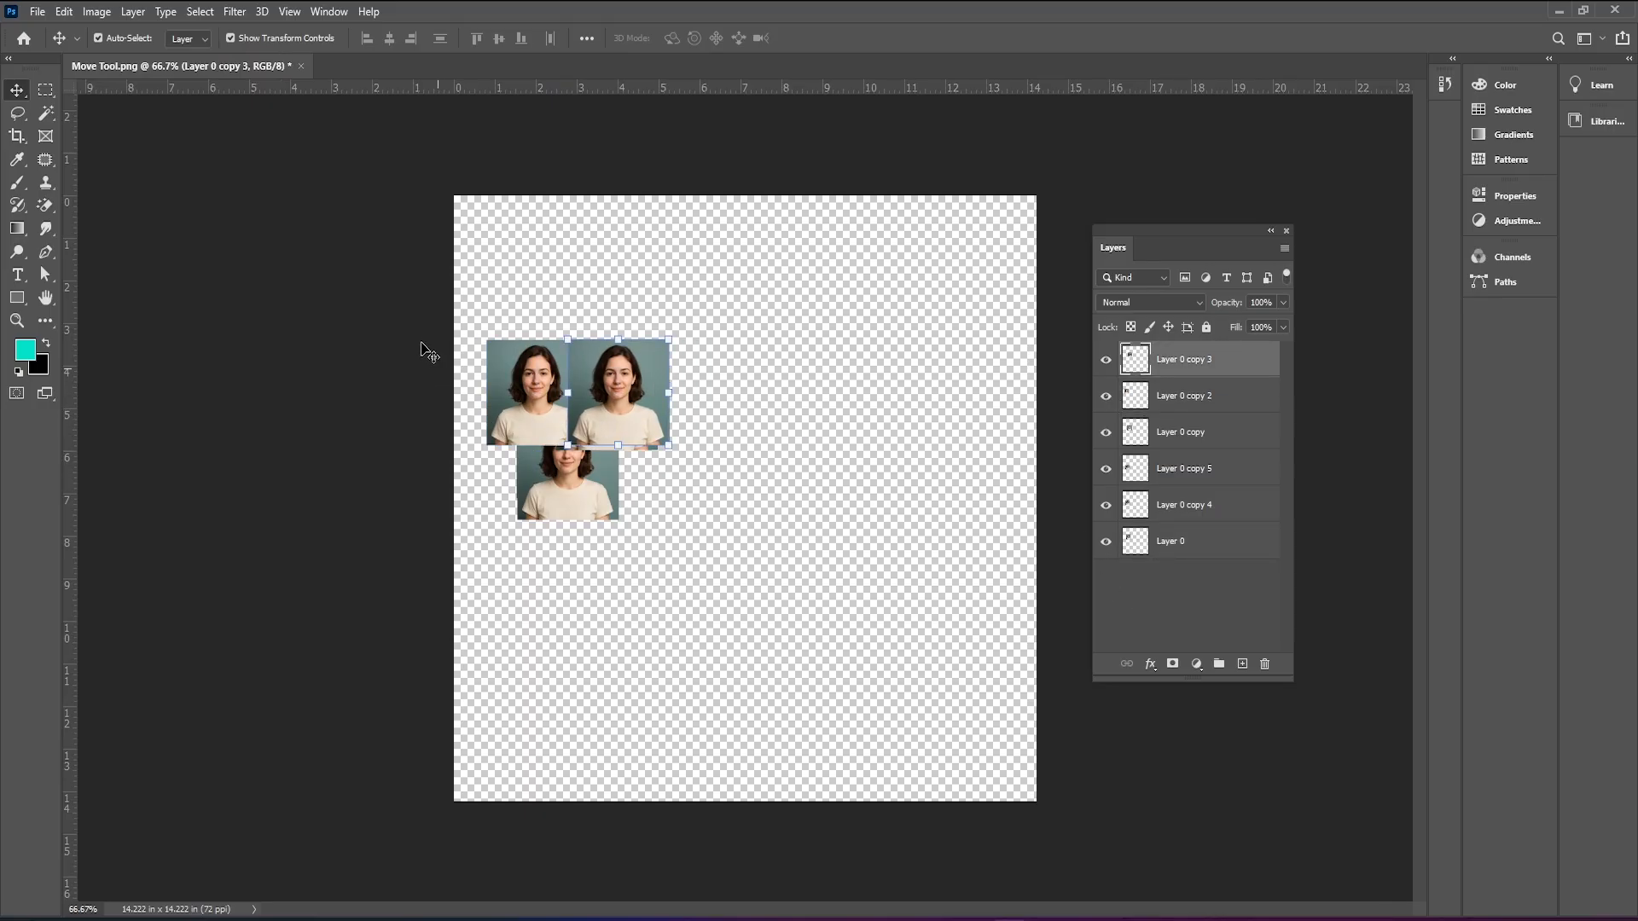
pyautogui.rightClick(579, 404)
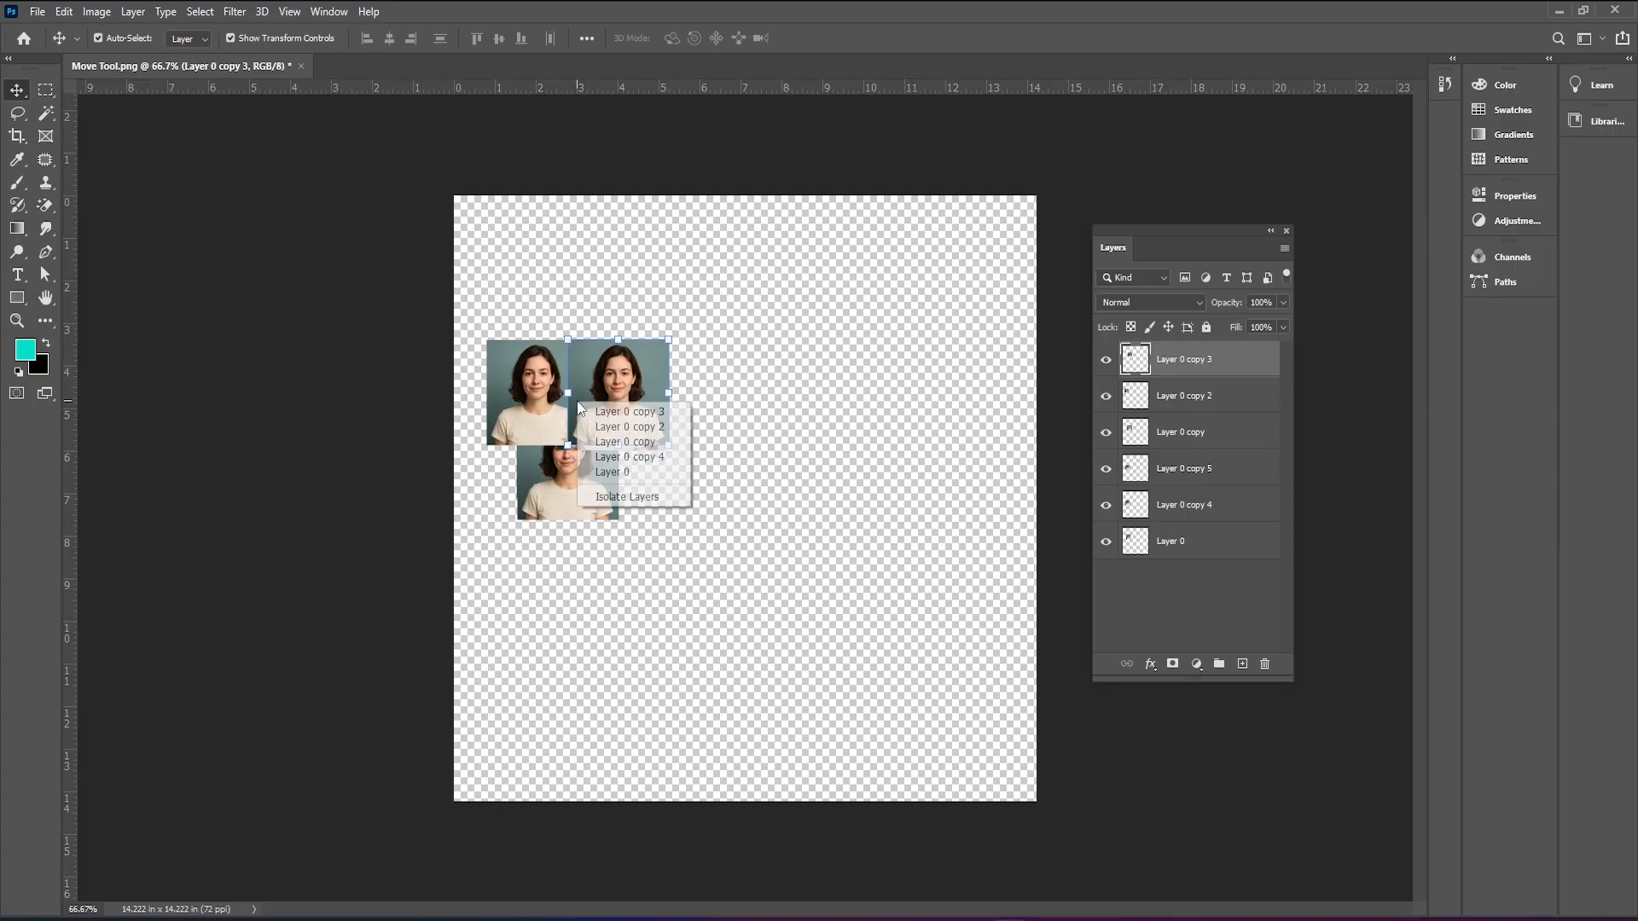
pyautogui.click(616, 474)
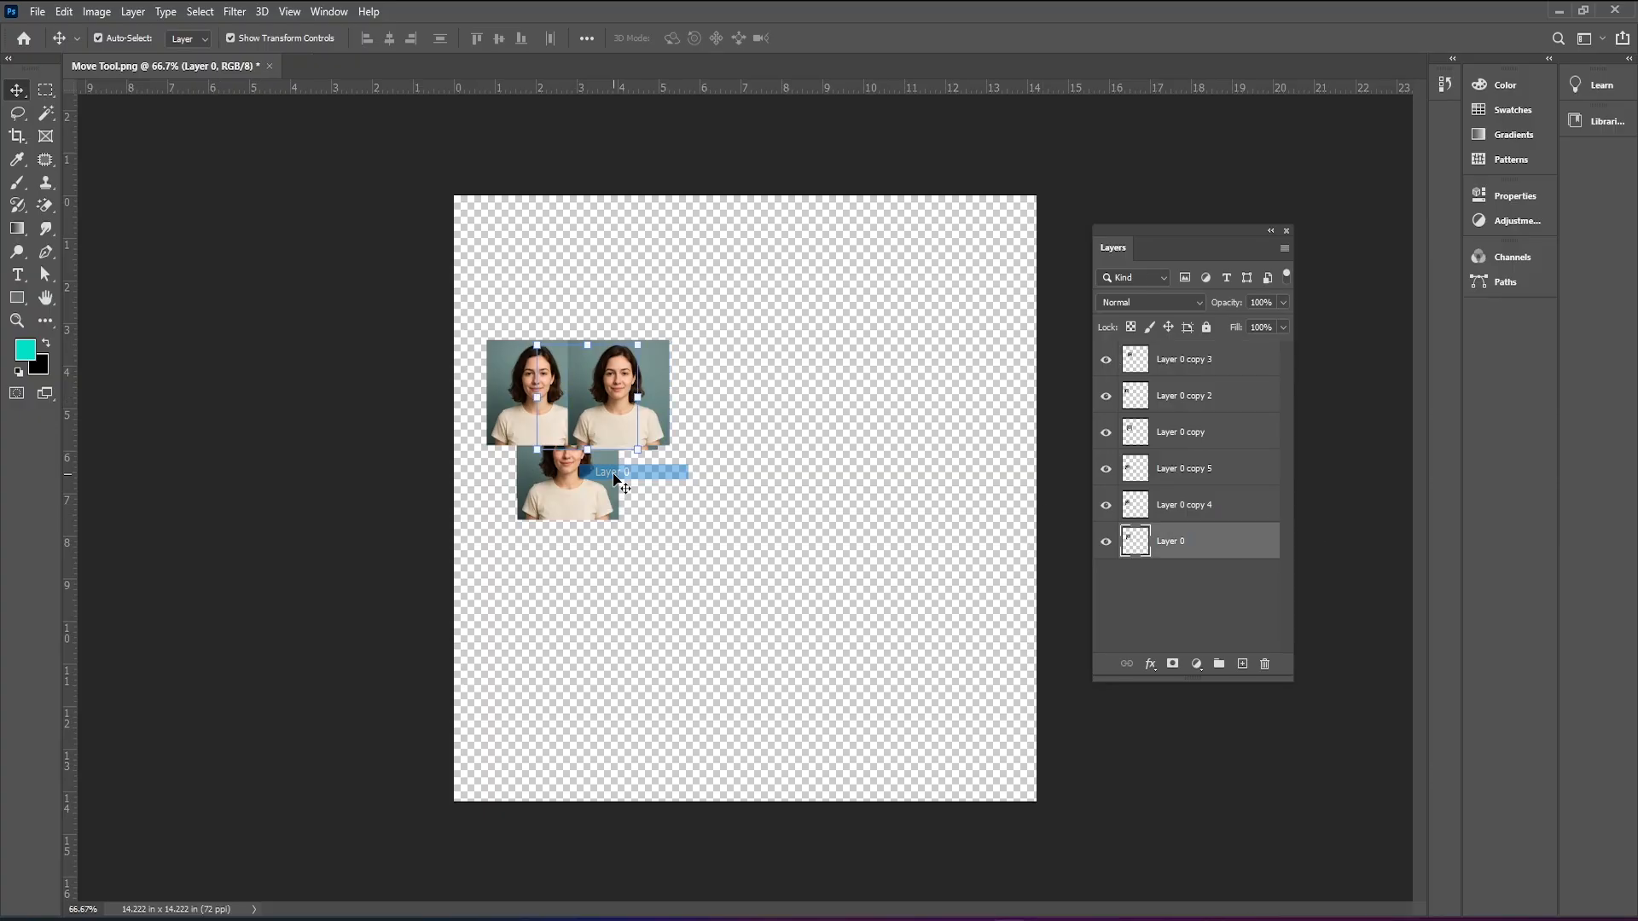
pyautogui.moveTo(556, 406)
pyautogui.mouseDown()
pyautogui.moveTo(600, 401)
pyautogui.moveTo(567, 406)
pyautogui.mouseUp()
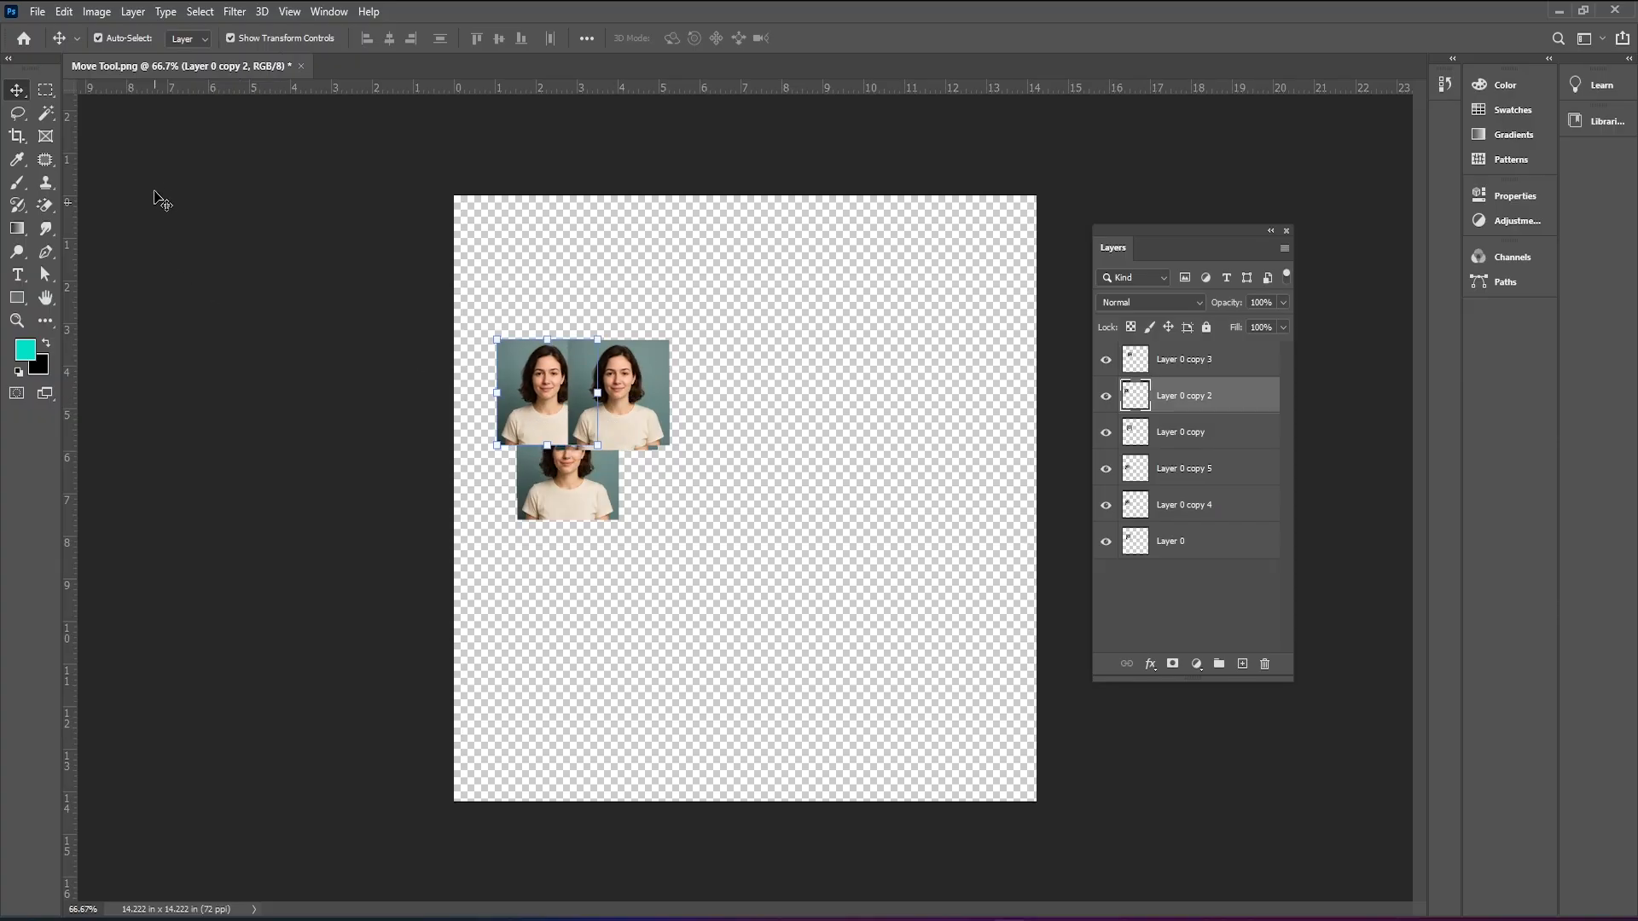
# Turn off Auto-Select, pick Layer 0 from the layers stacked under the pointer, and shift it about 0.5 in to the left.
pyautogui.click(98, 38)
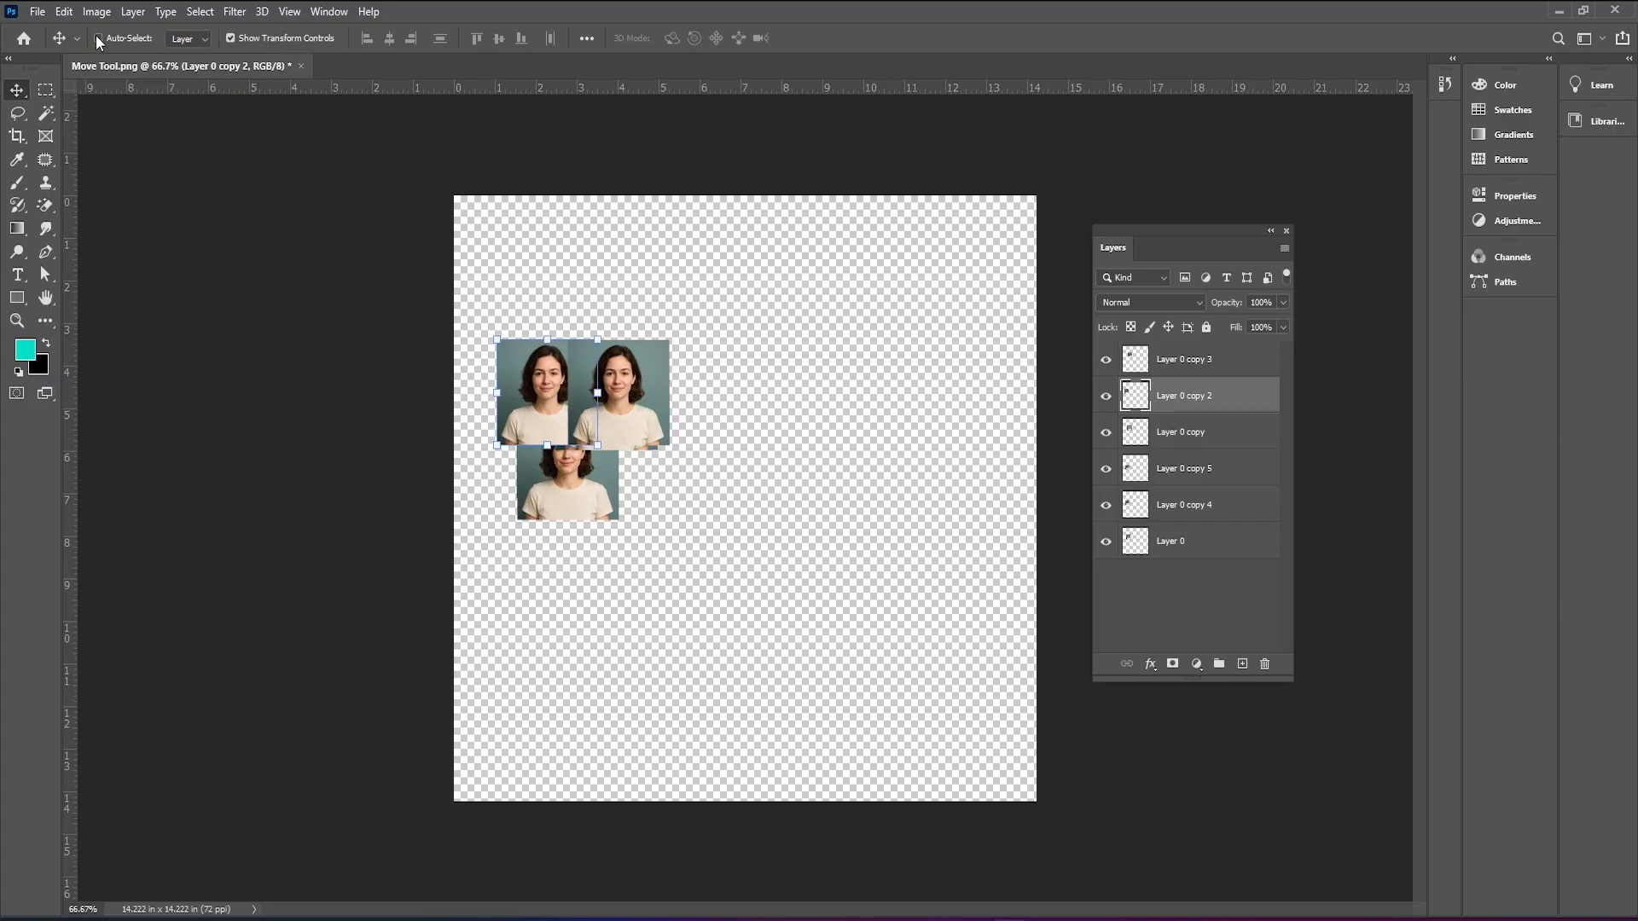
pyautogui.rightClick(577, 394)
pyautogui.click(610, 451)
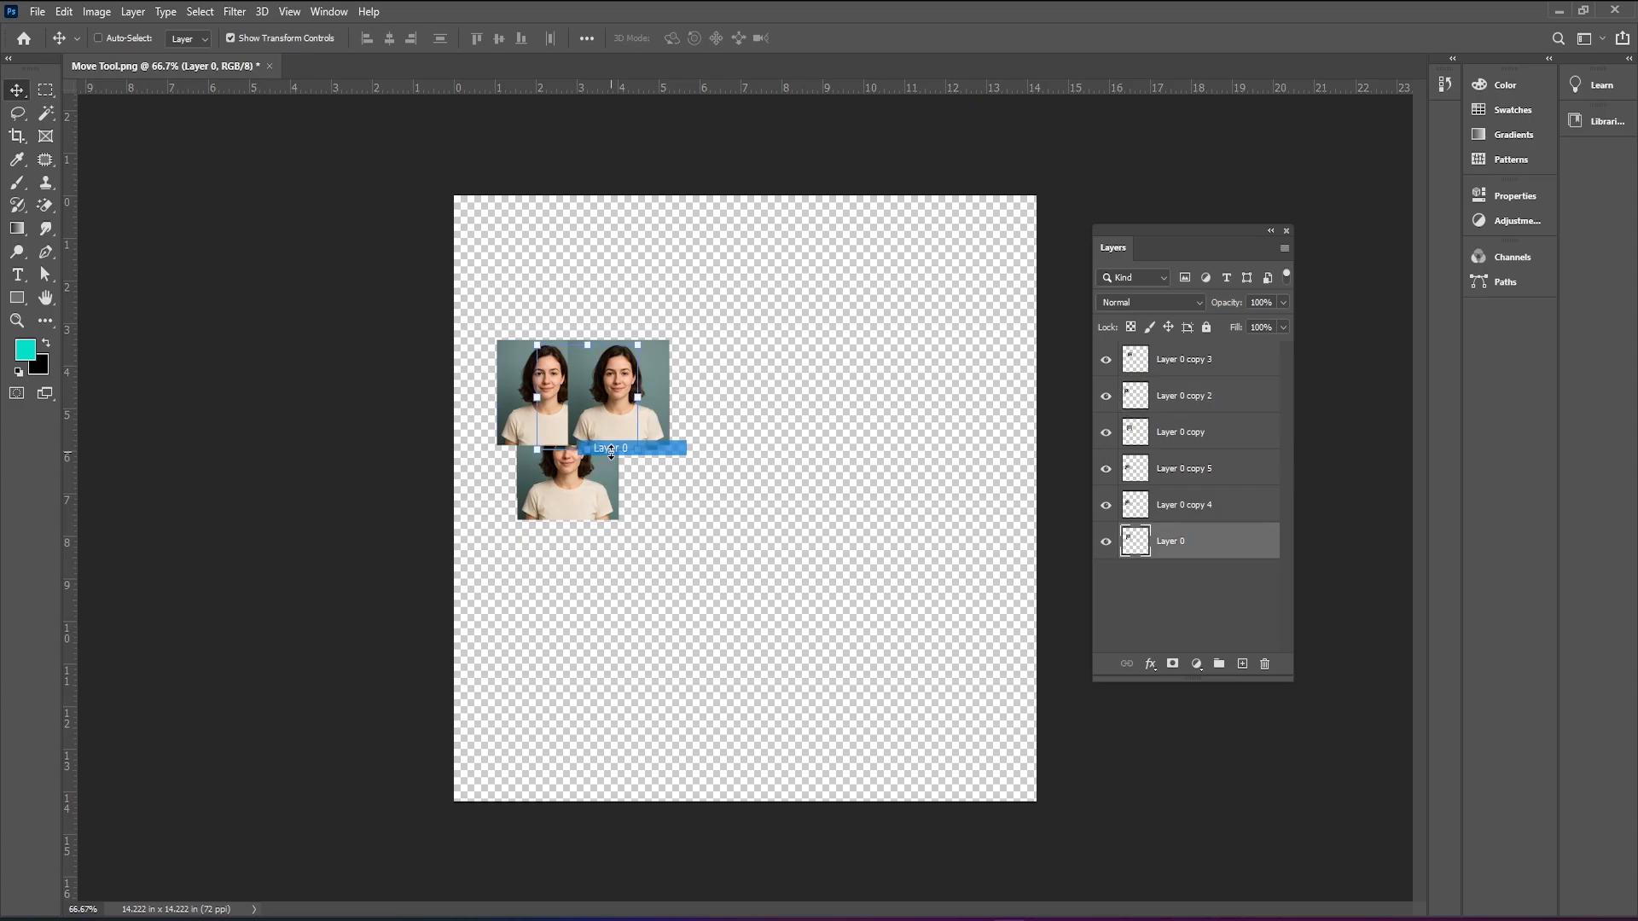
pyautogui.moveTo(603, 403); pyautogui.dragTo(629, 428)
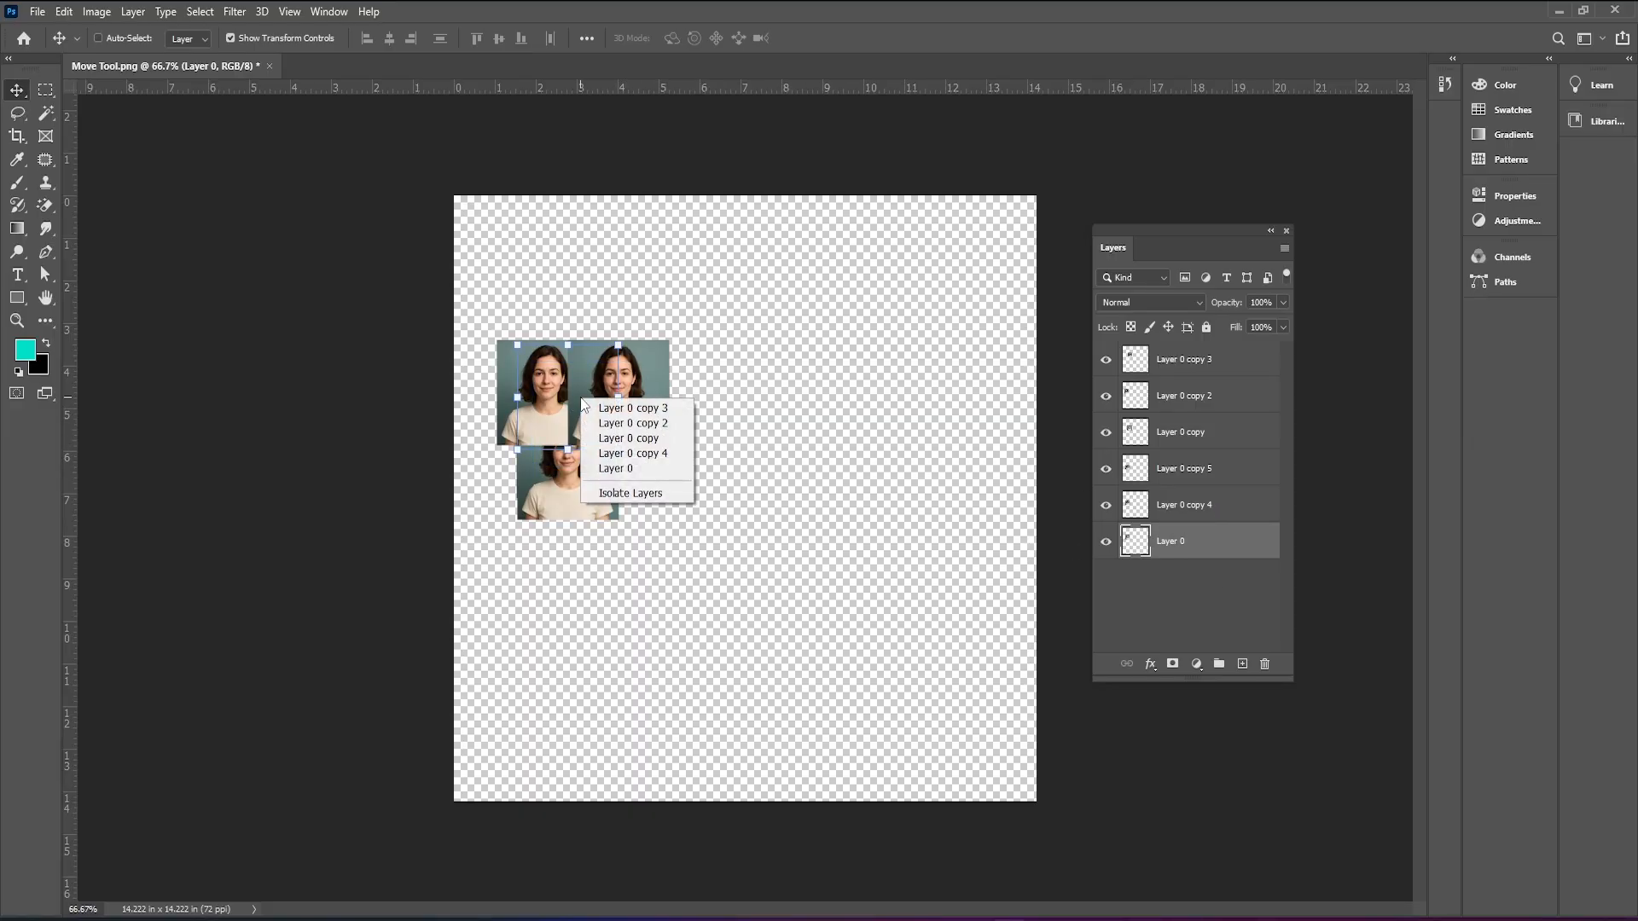
# Pick Layer 0 from the stacked layers again, move it up about 1.2 in so it sticks out above the pile, and commit the transform.
pyautogui.rightClick(581, 398)
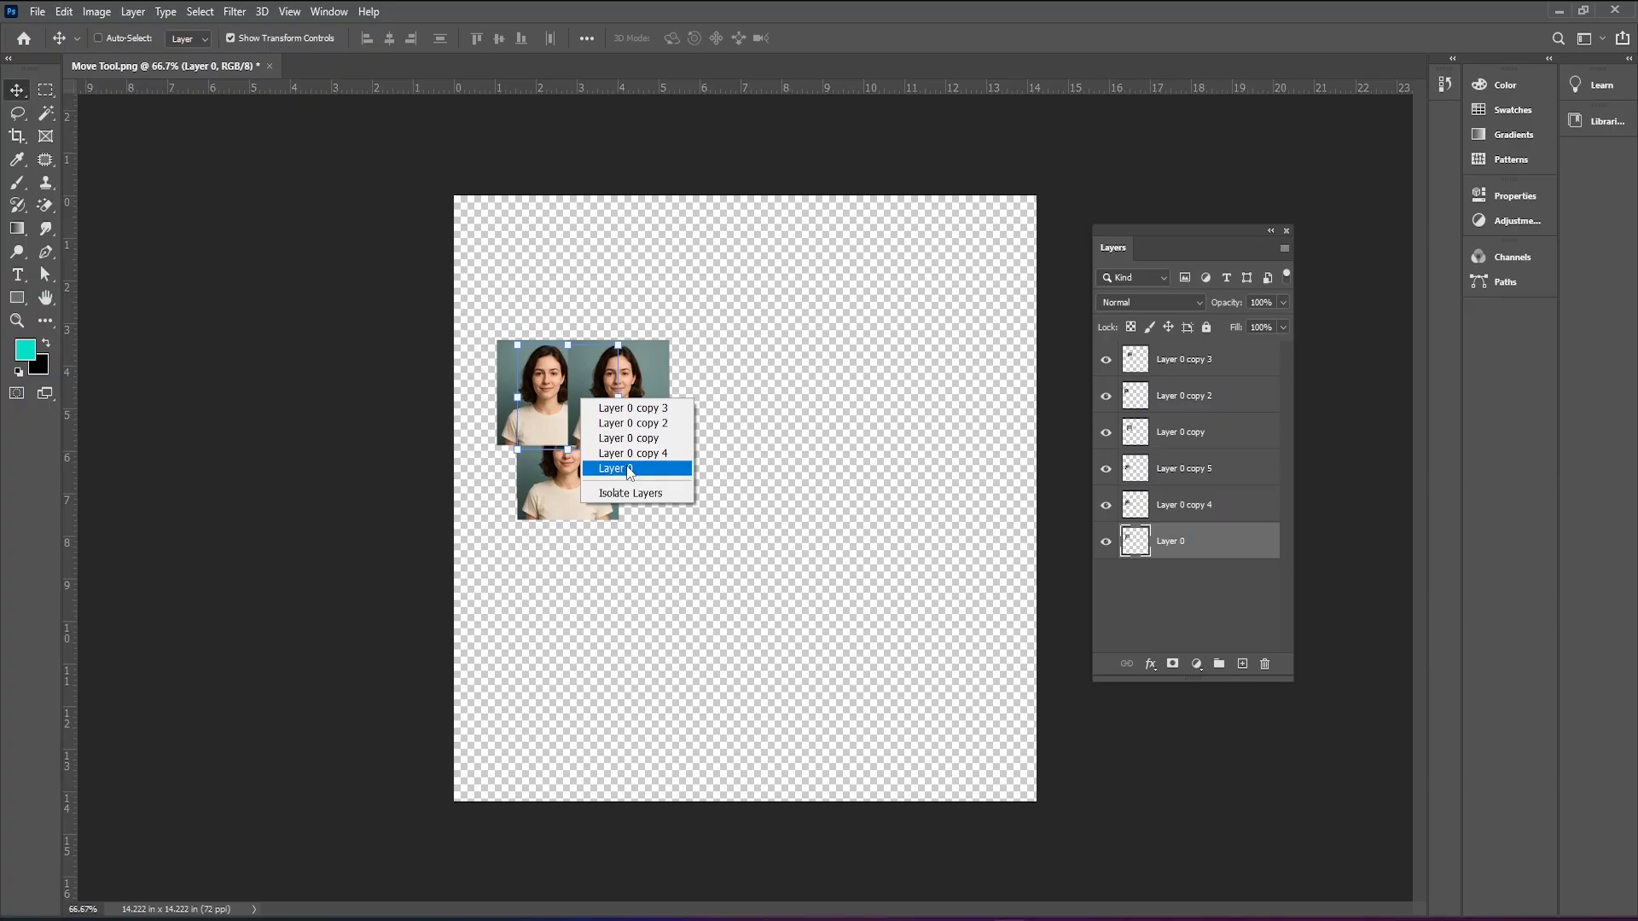
pyautogui.click(629, 472)
pyautogui.moveTo(559, 408); pyautogui.dragTo(577, 358)
pyautogui.click(515, 404)
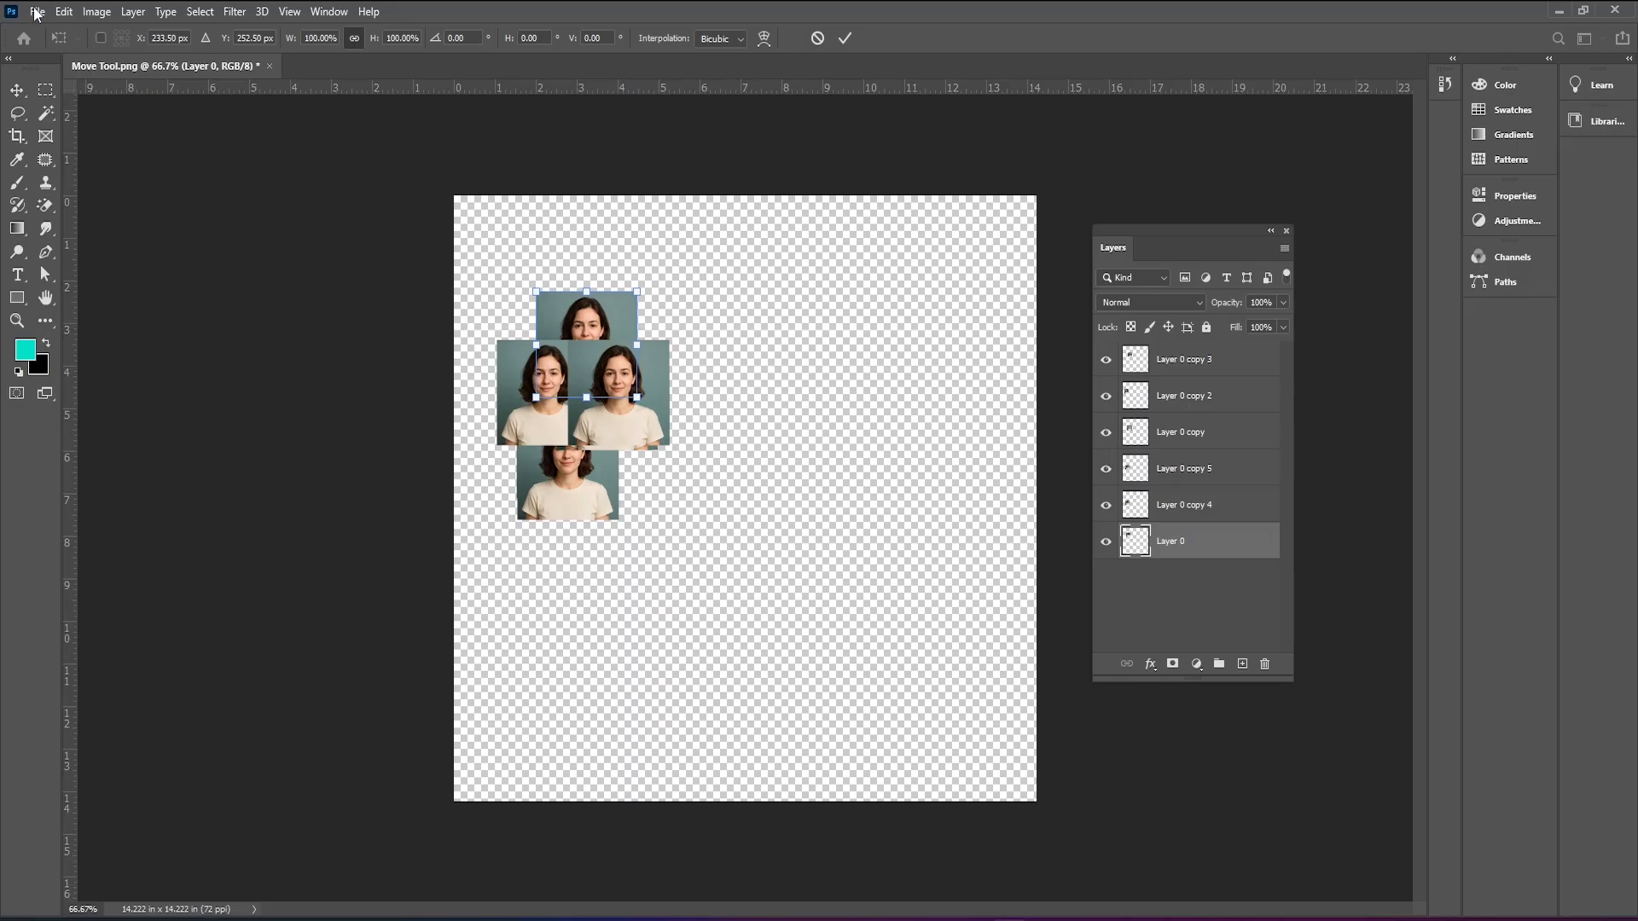
pyautogui.click(844, 47)
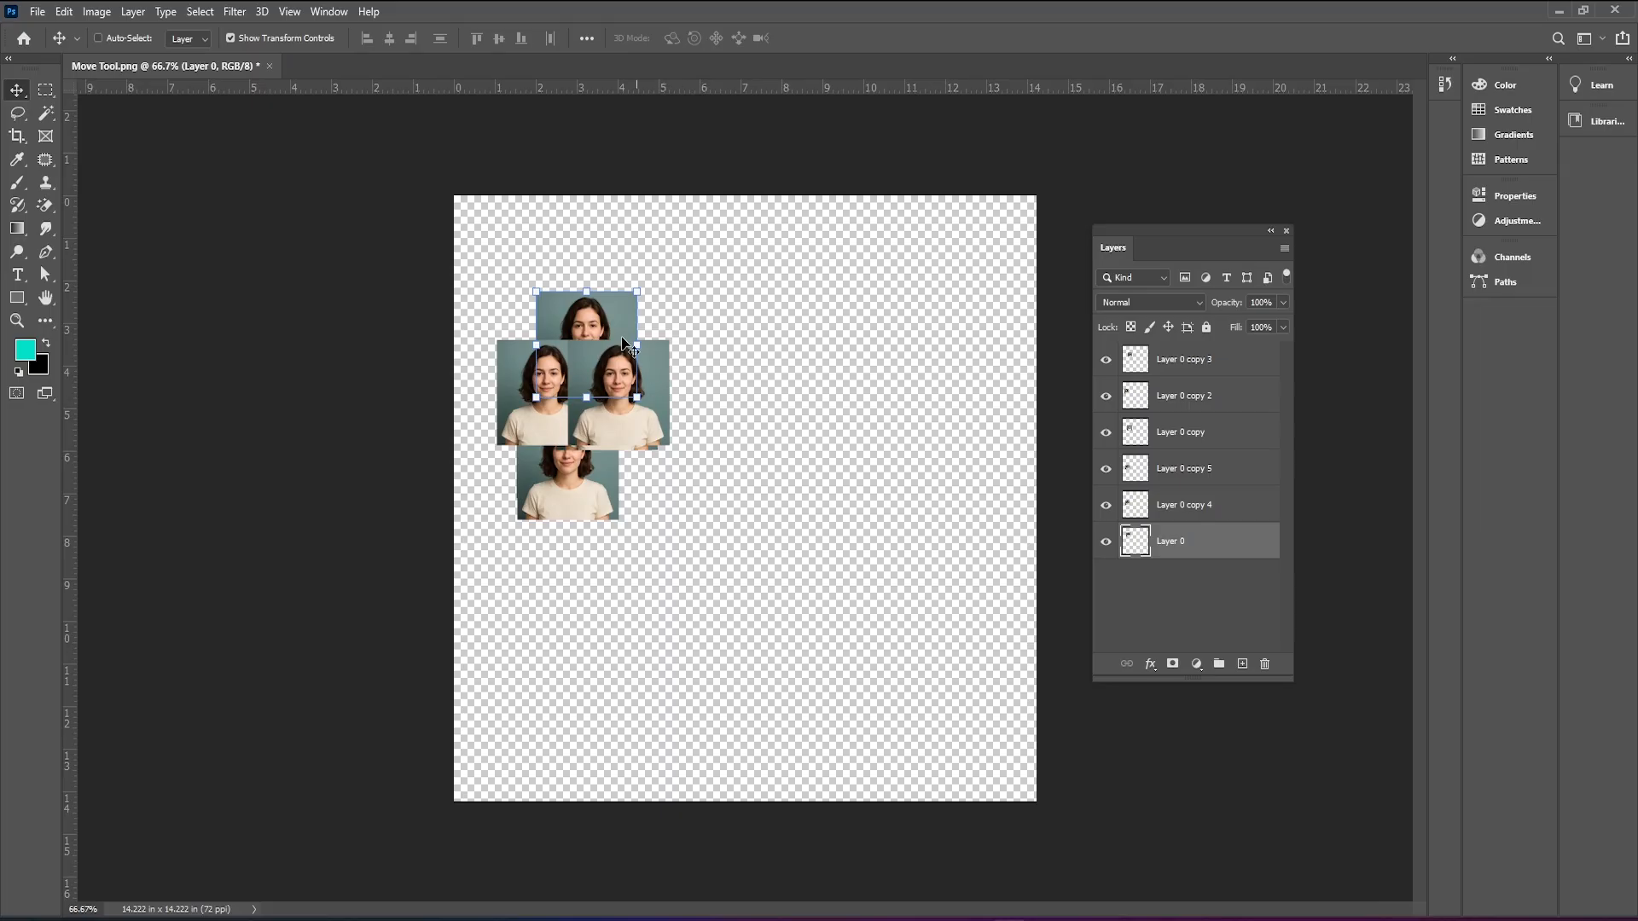
# Hide the transform controls, turn Auto-Select back on for layers, spread the stacked portraits apart across the canvas, and deselect all layers.
pyautogui.moveTo(601, 318); pyautogui.dragTo(883, 355)
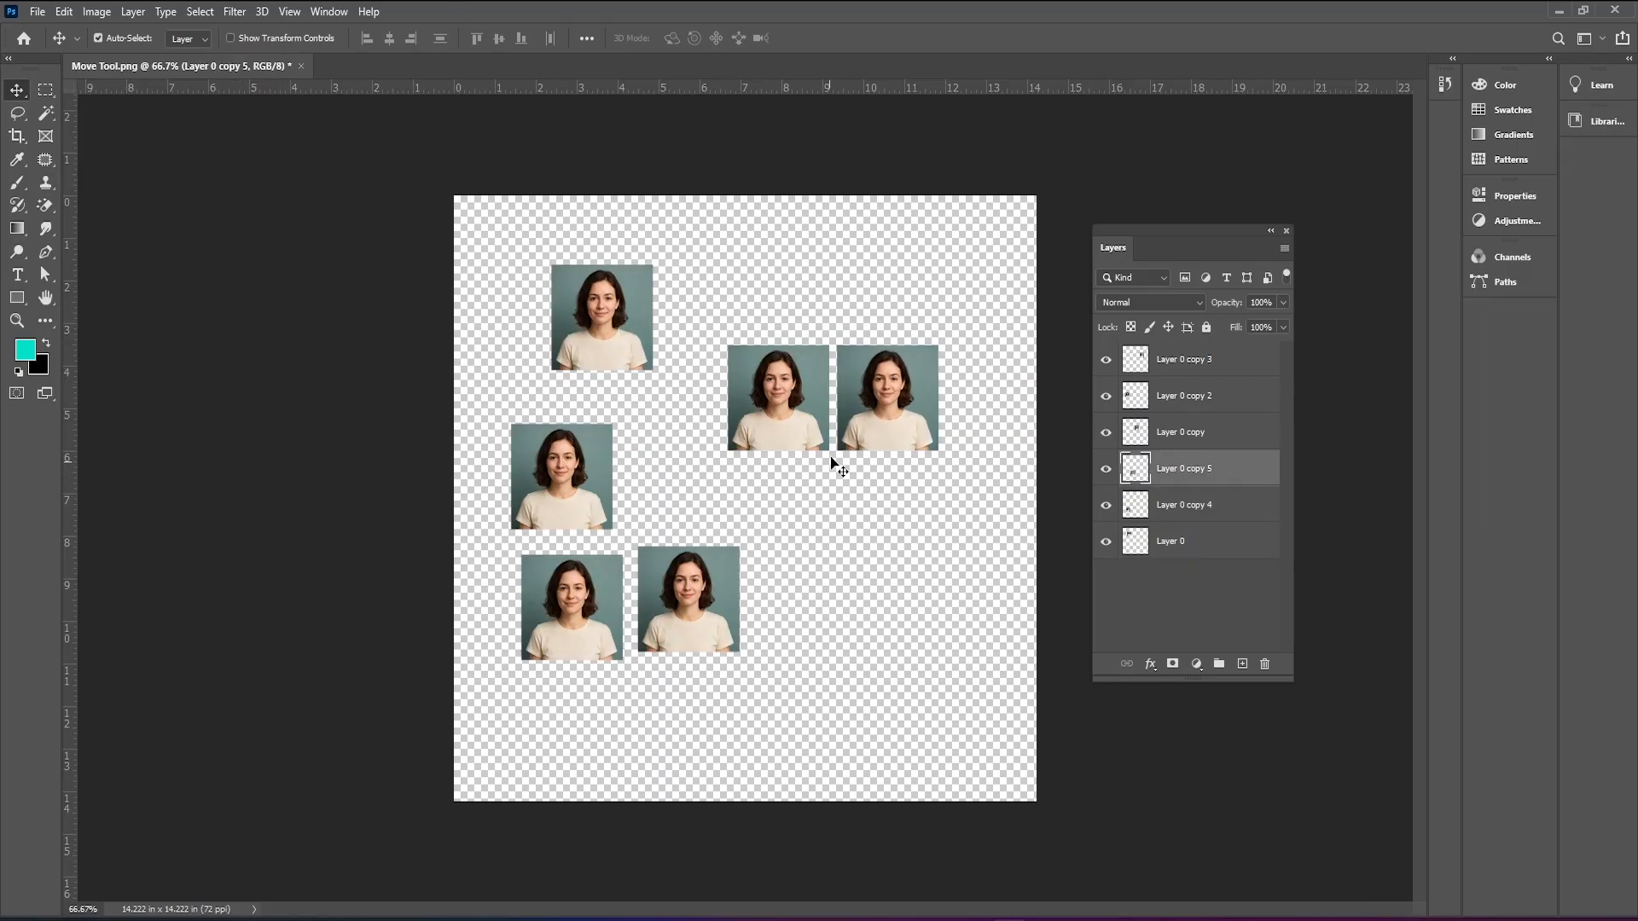
pyautogui.moveTo(809, 422); pyautogui.dragTo(759, 448)
pyautogui.moveTo(877, 408); pyautogui.dragTo(864, 455)
pyautogui.click(700, 500)
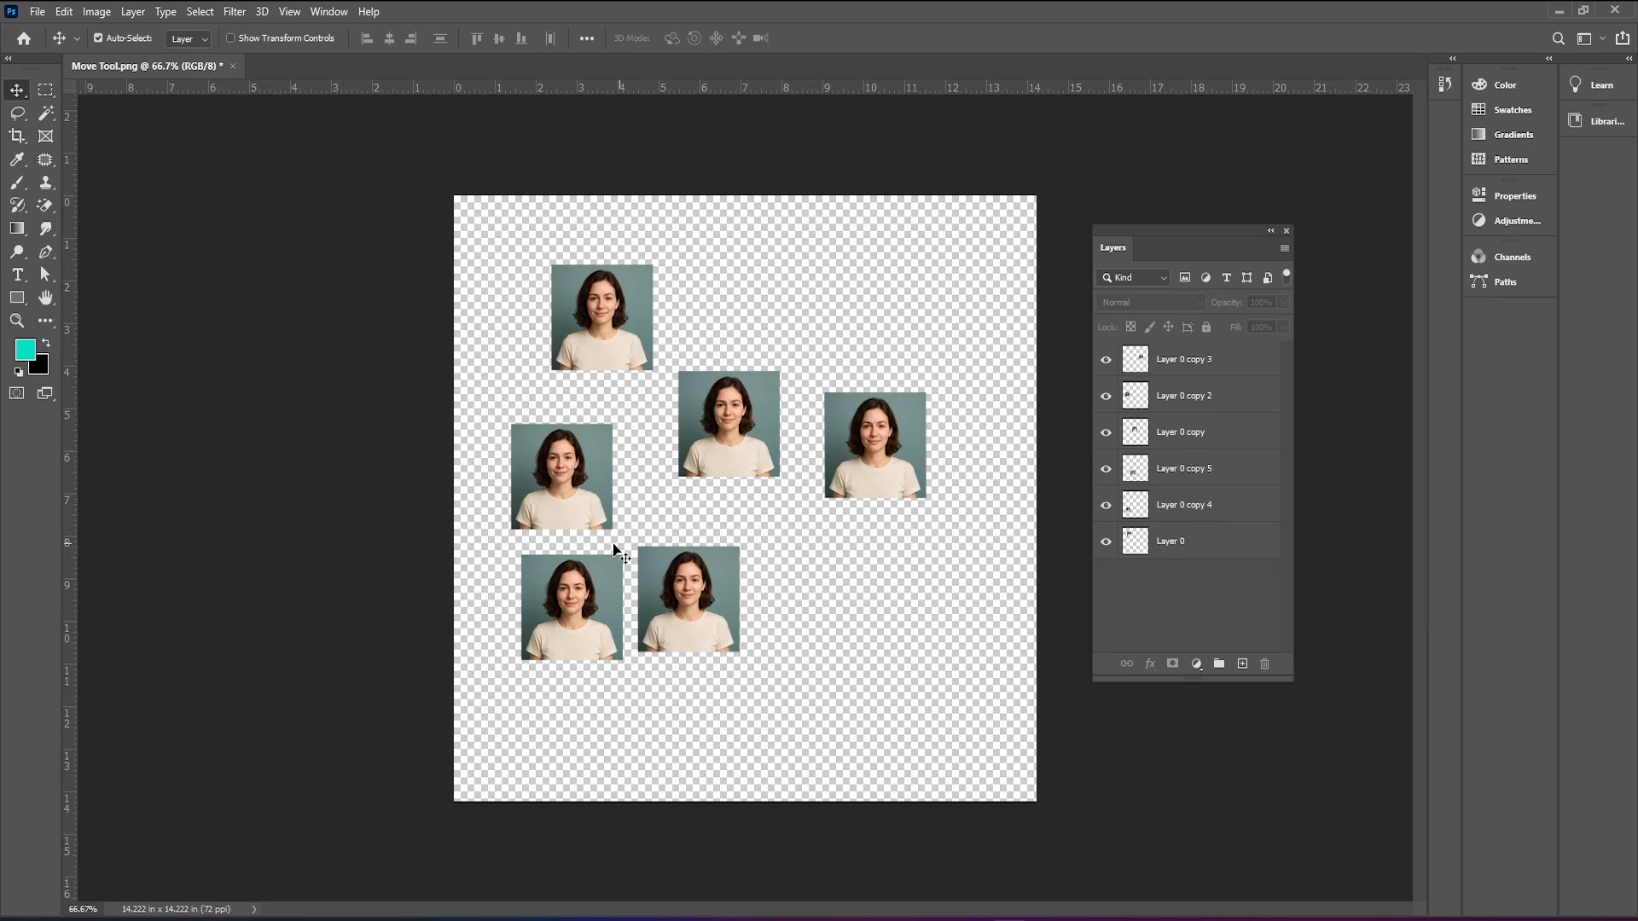
# Select the Layer 0 copy 4, copy 5, copy 2, copy and copy 3 portraits together directly on the canvas.
pyautogui.click(564, 614)
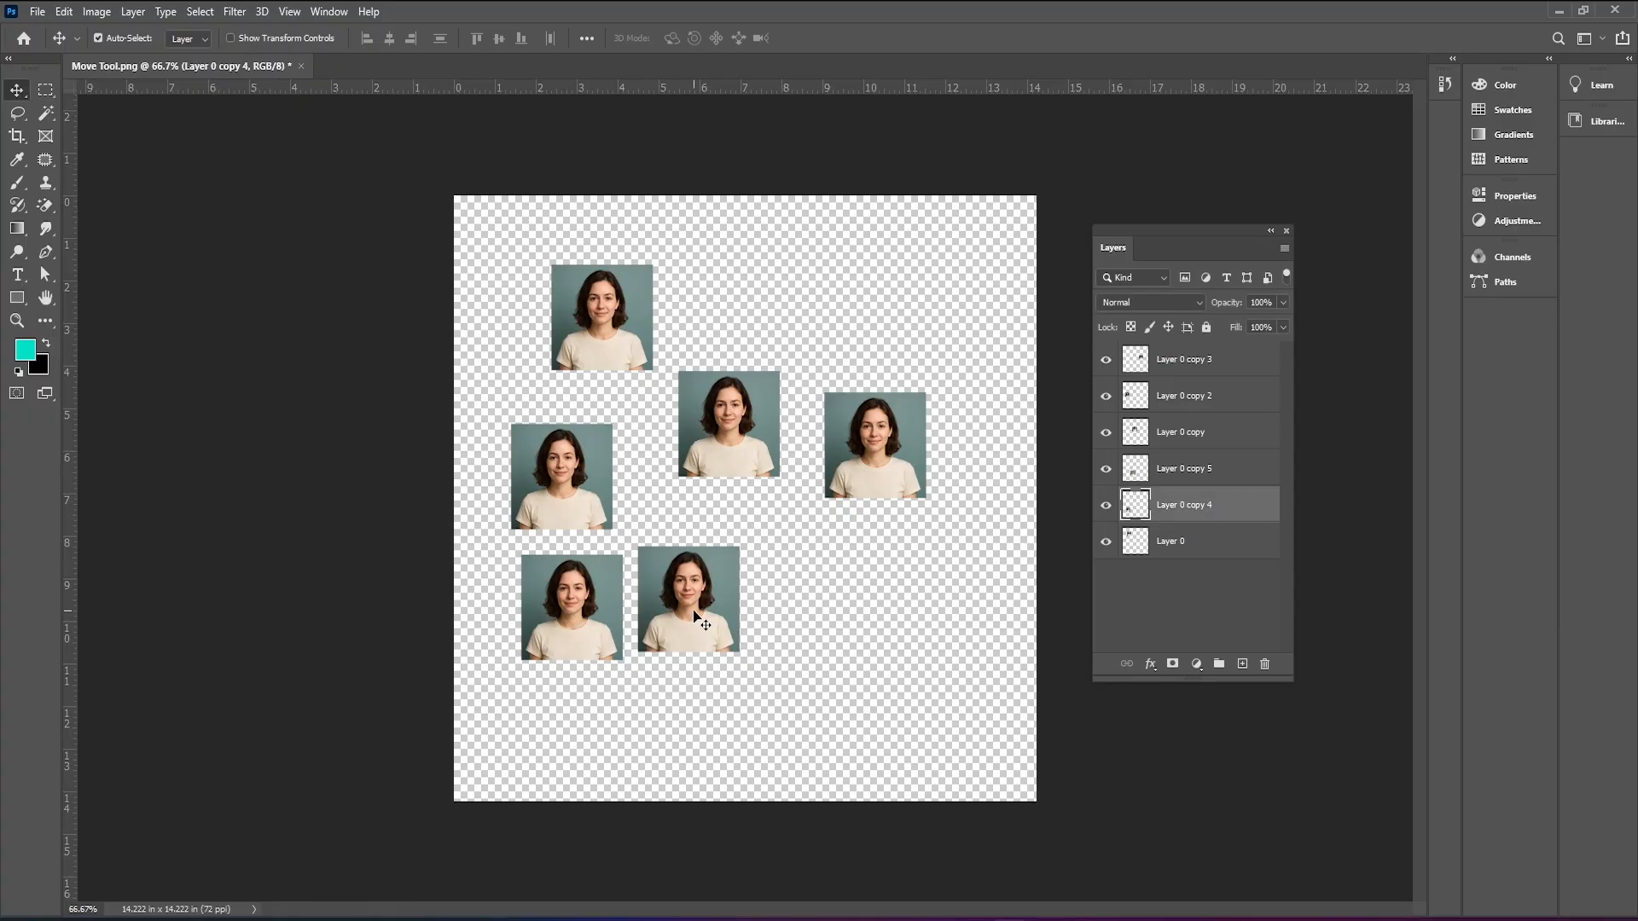
pyautogui.keyDown('shift'); pyautogui.click(693, 611); pyautogui.keyUp('shift')
pyautogui.keyDown('shift'); pyautogui.click(575, 507); pyautogui.keyUp('shift')
pyautogui.keyDown('shift'); pyautogui.click(720, 456); pyautogui.keyUp('shift')
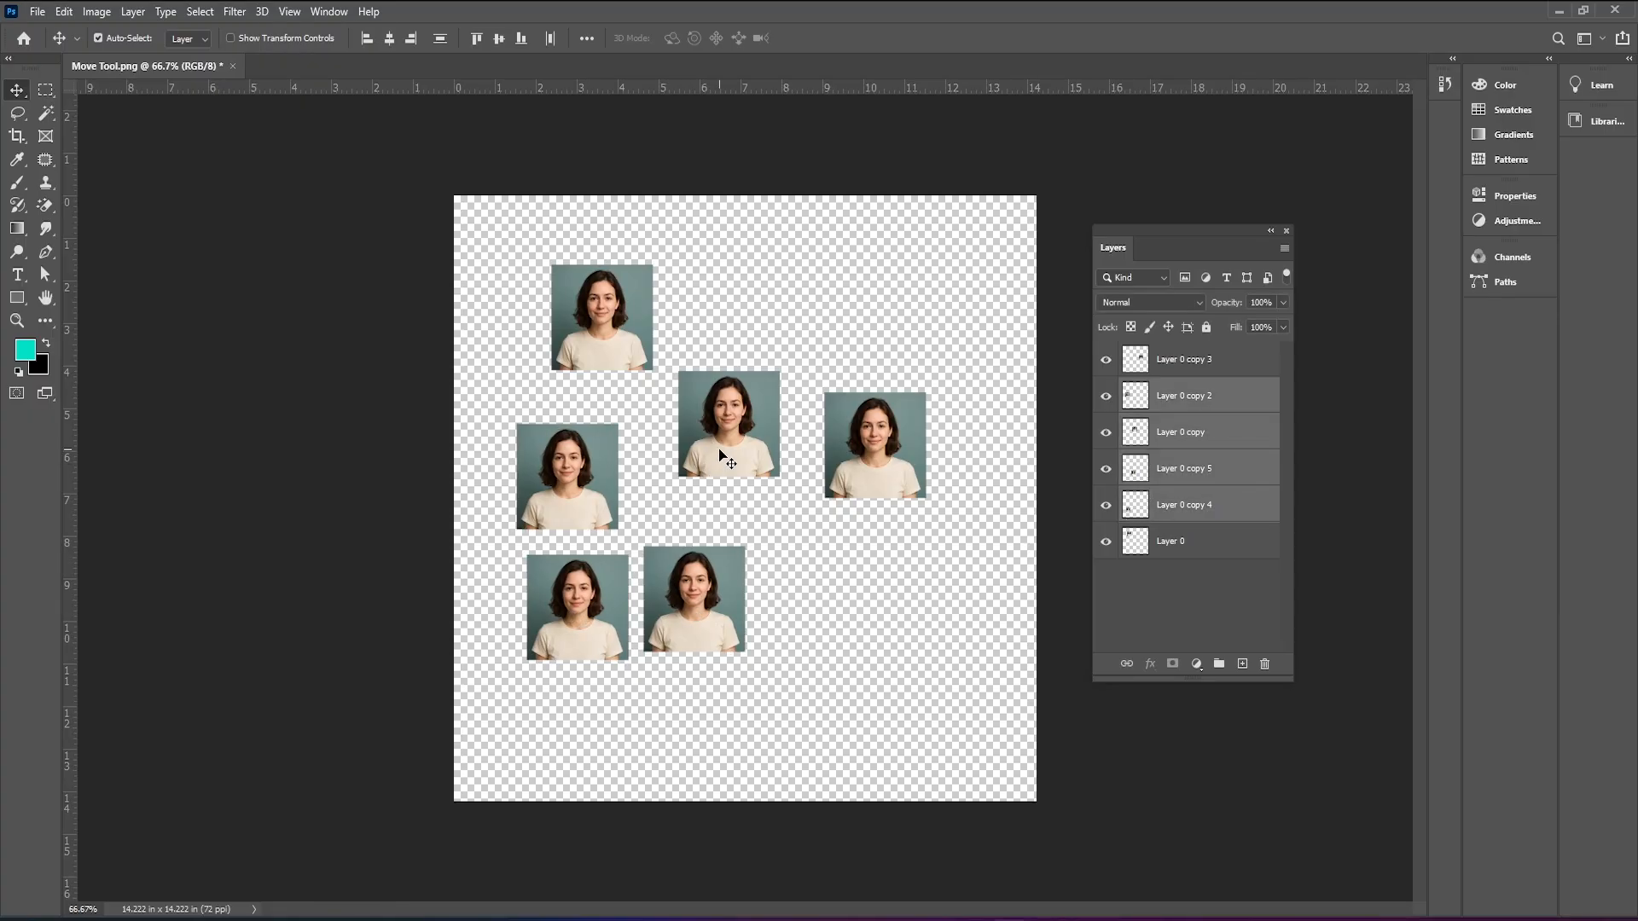
pyautogui.keyDown('shift'); pyautogui.click(854, 462); pyautogui.keyUp('shift')
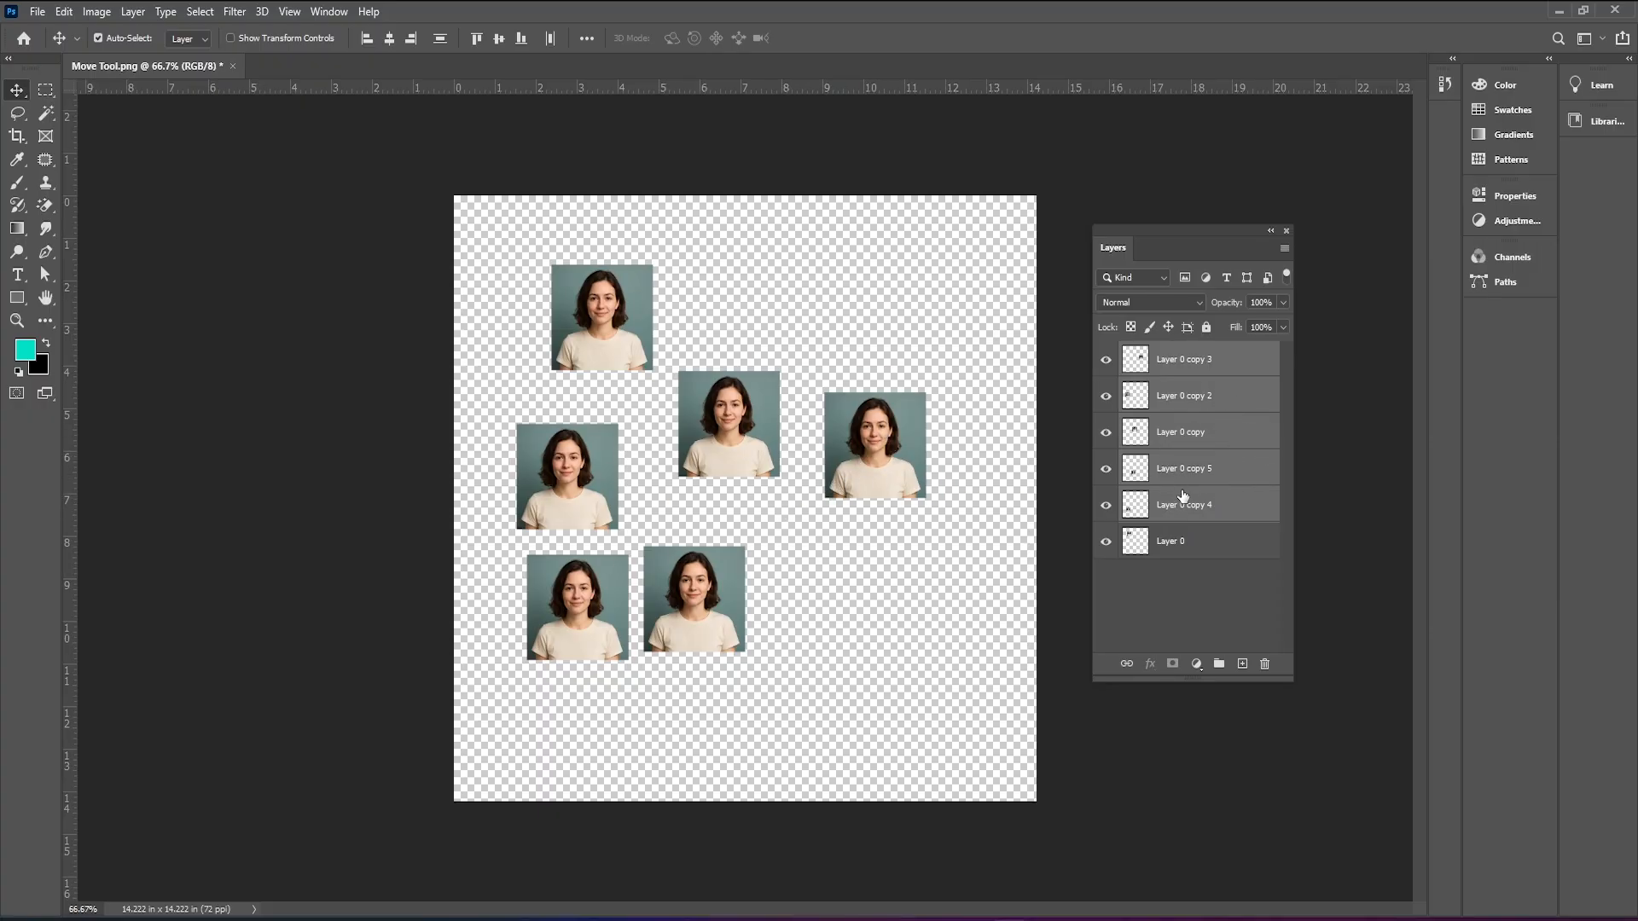
# Clear the multiple selection and select only Layer 0.
pyautogui.click(1184, 570)
pyautogui.click(1207, 519)
pyautogui.click(1195, 566)
pyautogui.click(1192, 546)
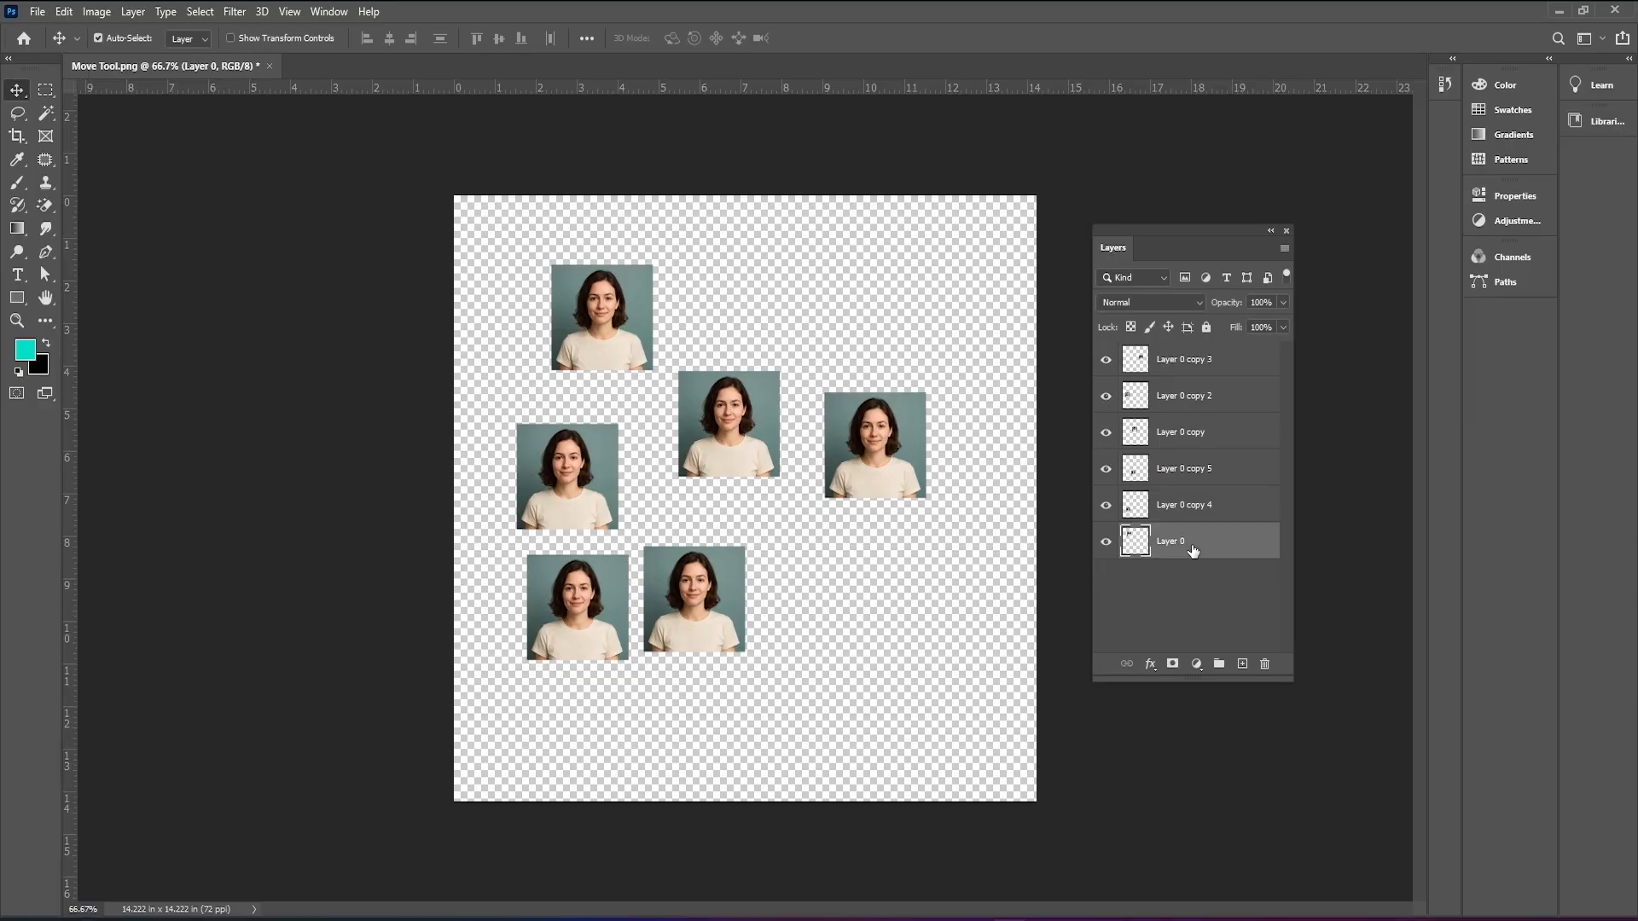
# Add Layer 0 copy 4, copy 5 and copy to the current Layer 0 selection.
pyautogui.keyDown('ctrl'); pyautogui.click(1203, 507); pyautogui.keyUp('ctrl')
pyautogui.keyDown('ctrl'); pyautogui.click(1197, 469); pyautogui.keyUp('ctrl')
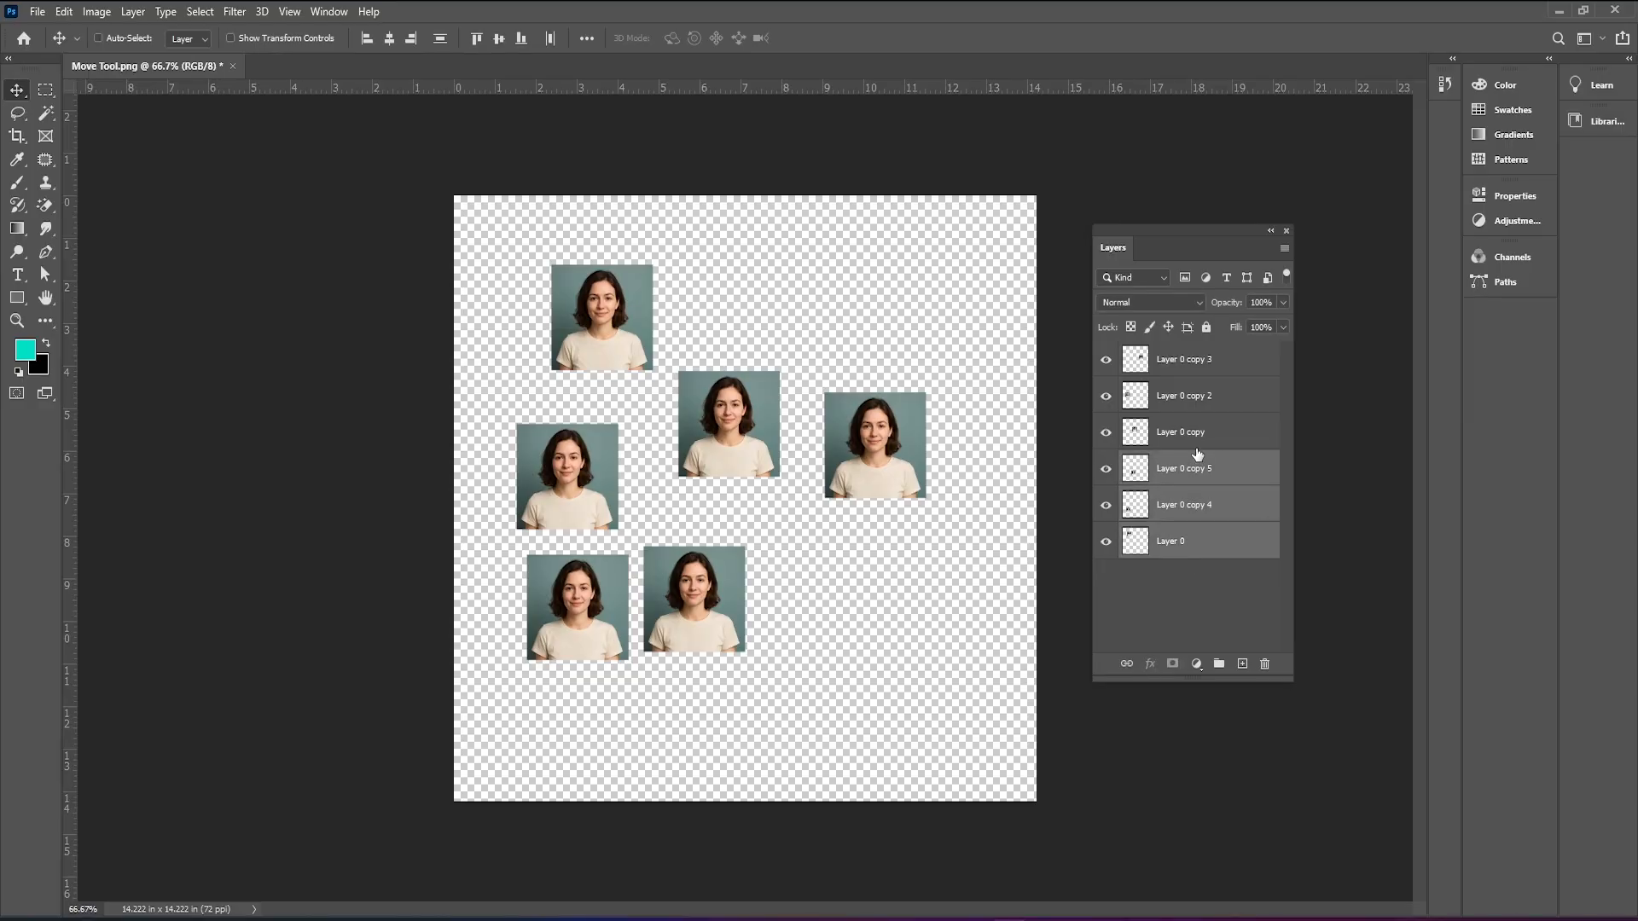
pyautogui.keyDown('ctrl'); pyautogui.click(1198, 433); pyautogui.keyUp('ctrl')
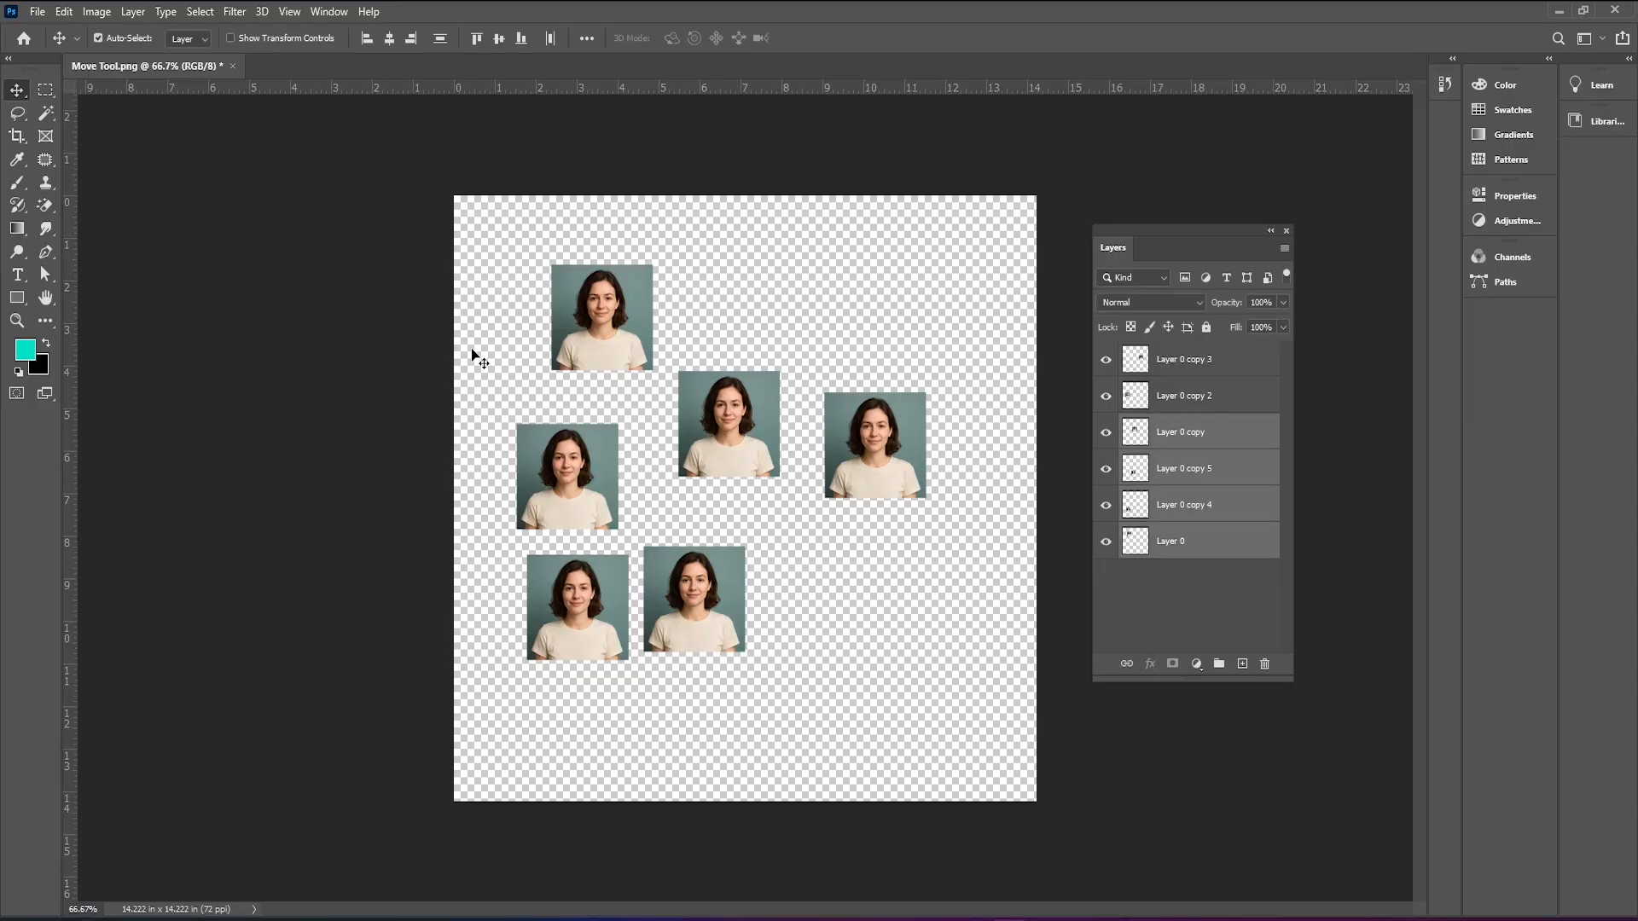
# Try aligning the selected portraits by left edges, right edges and horizontal centers in turn, undoing each alignment.
pyautogui.click(366, 38)
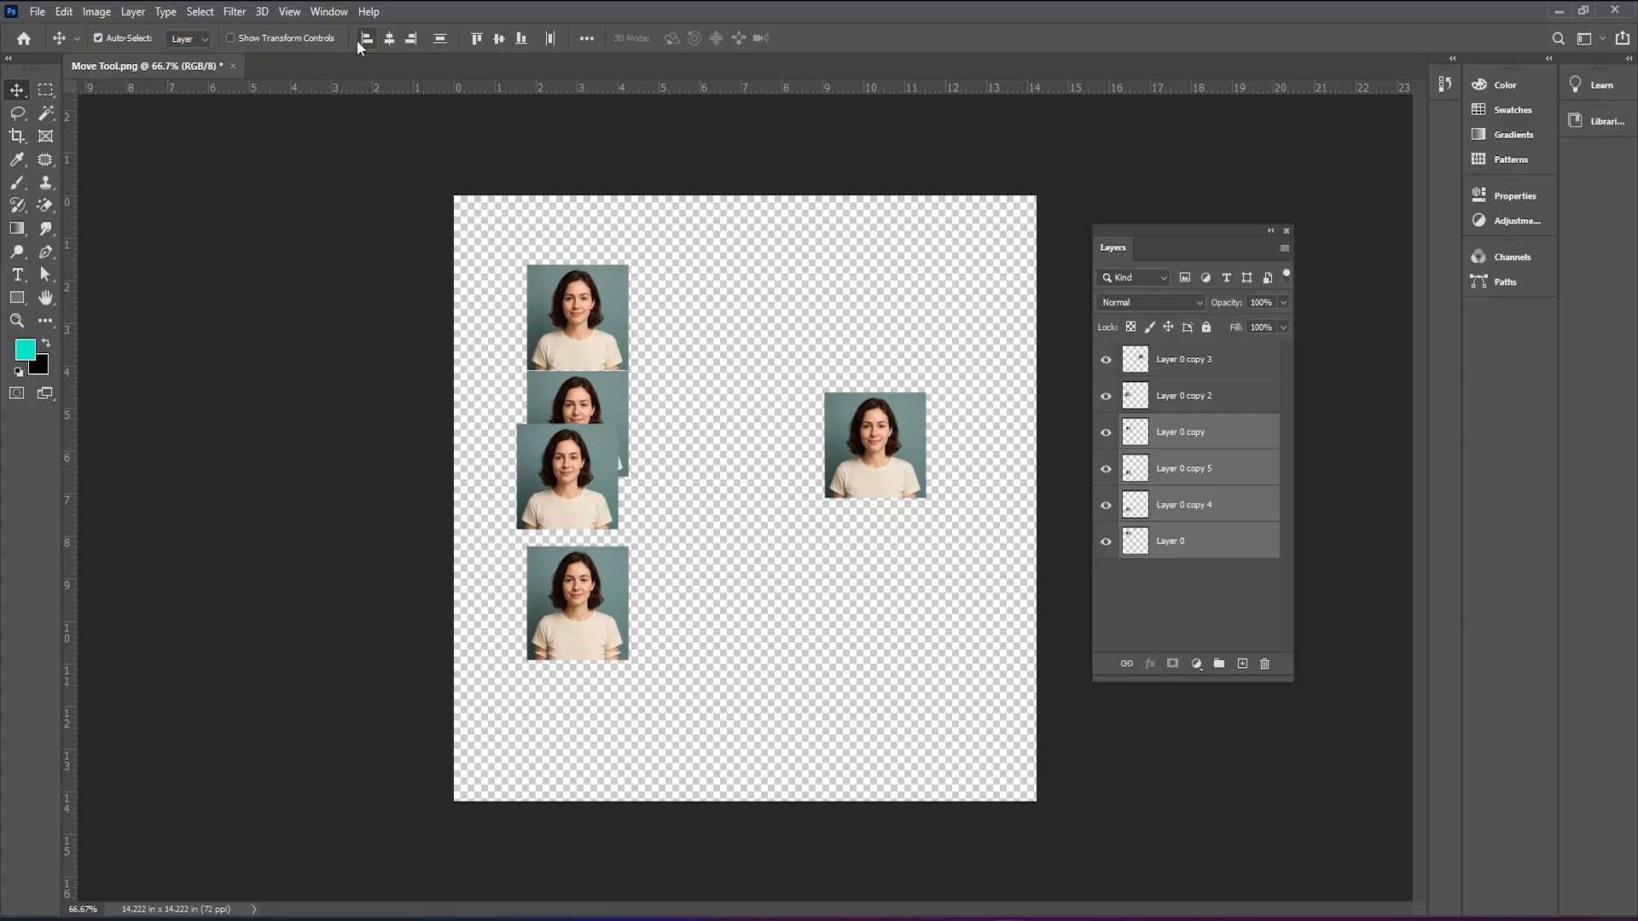
pyautogui.hotkey('ctrl', 'z')
pyautogui.click(413, 39)
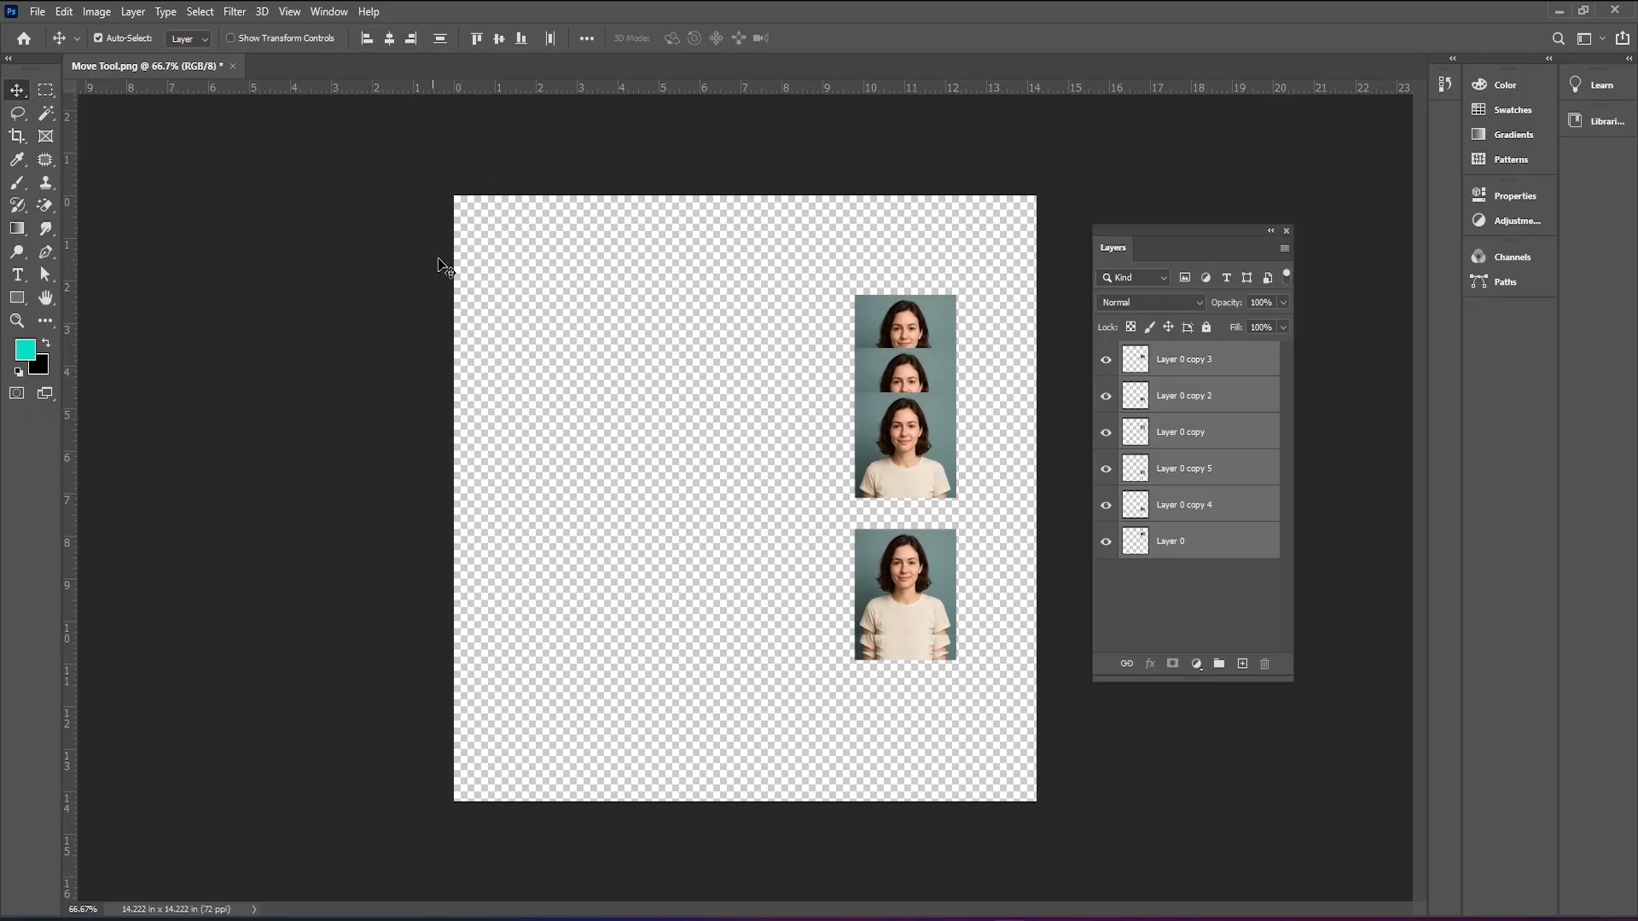
pyautogui.hotkey('ctrl', 'z')
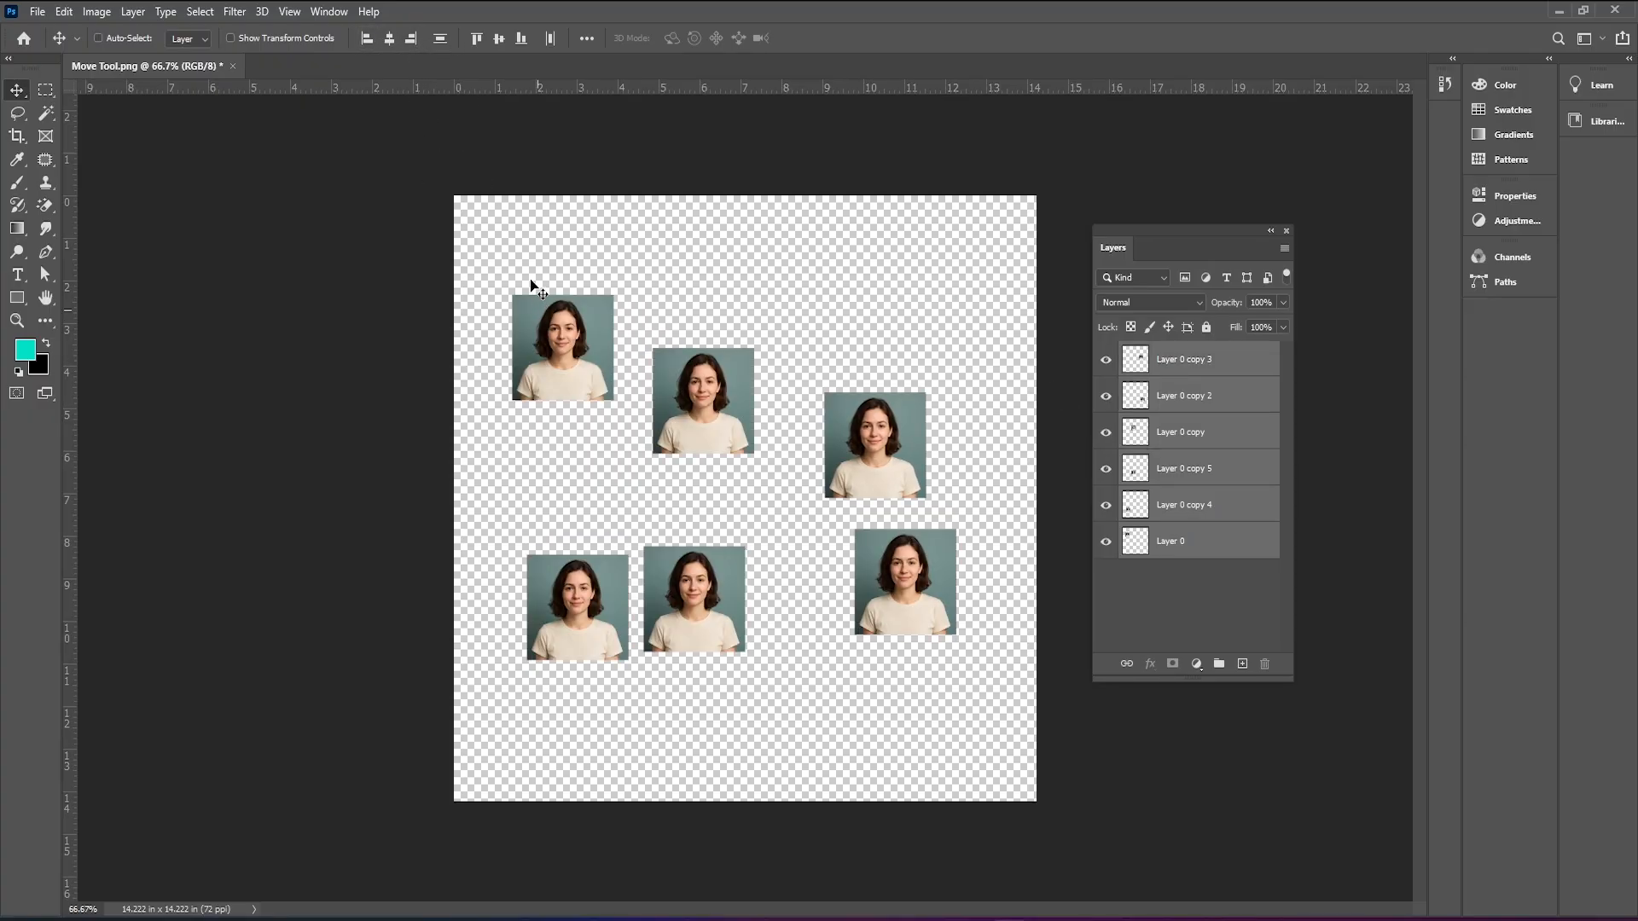
pyautogui.click(390, 38)
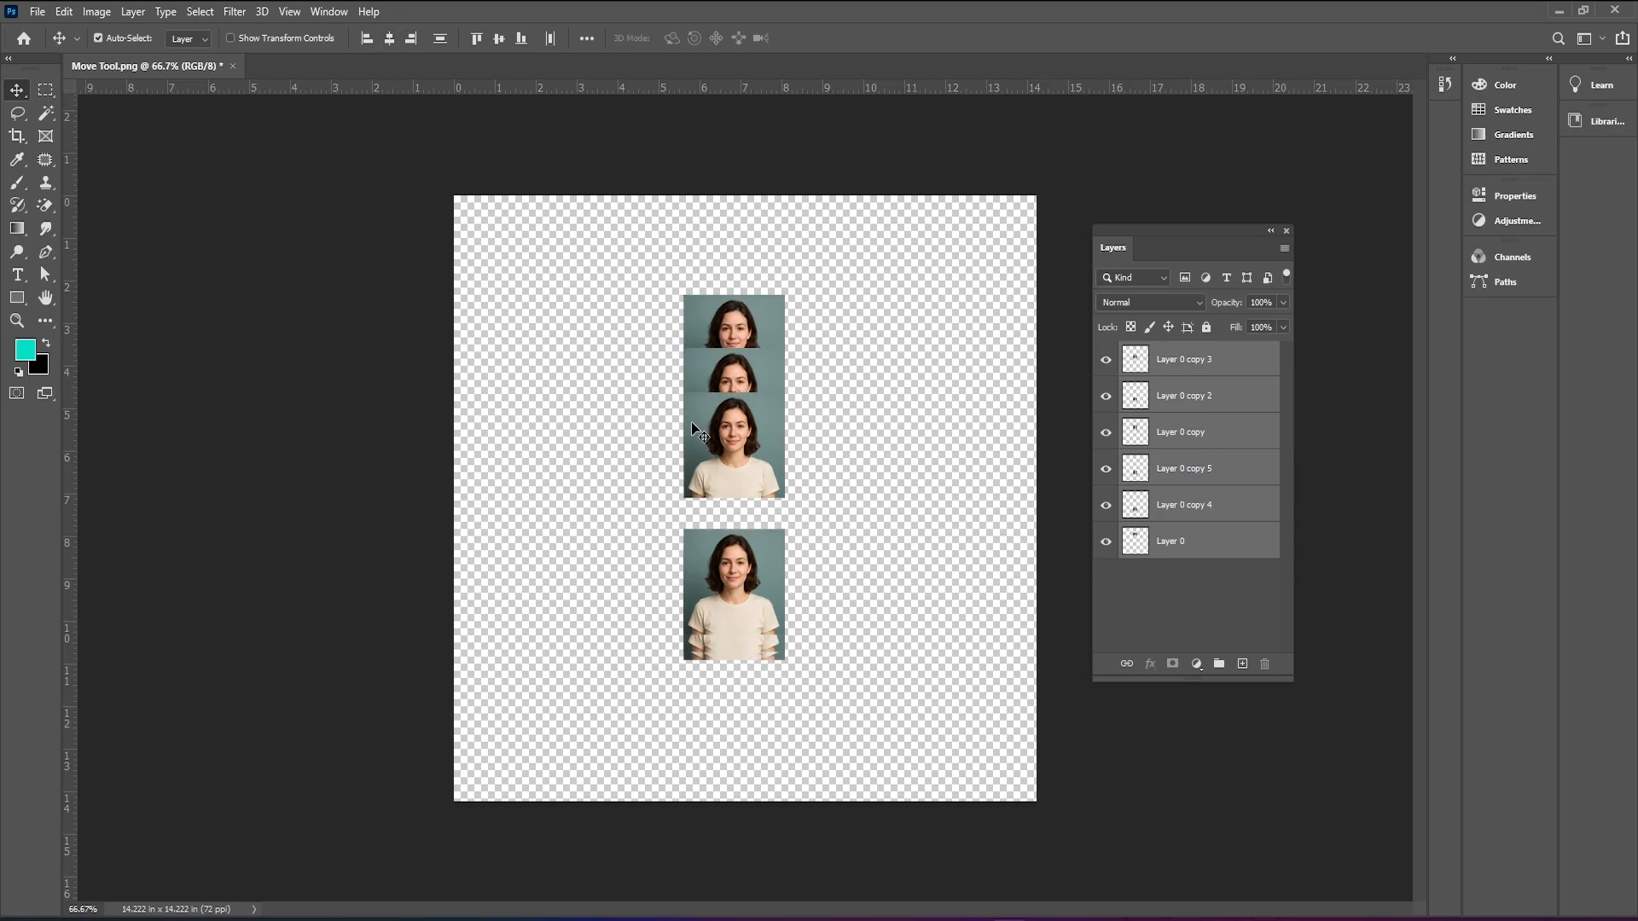
pyautogui.hotkey('ctrl', 'z')
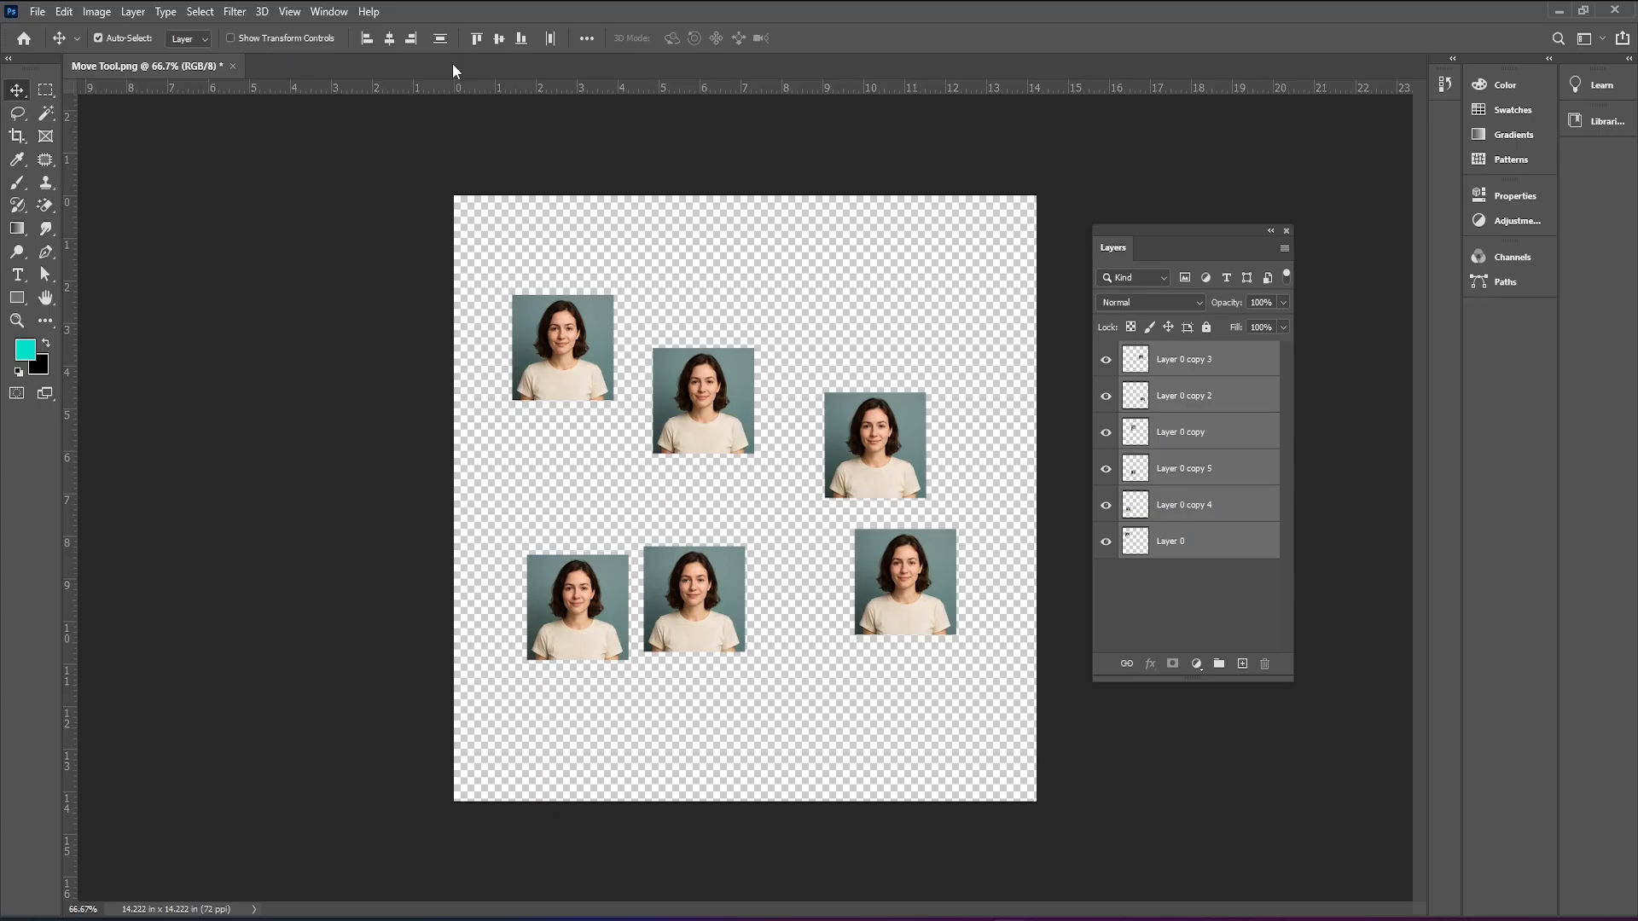
# Try aligning all six portraits by horizontal centers and distributing them vertically, and undo both changes.
pyautogui.click(390, 38)
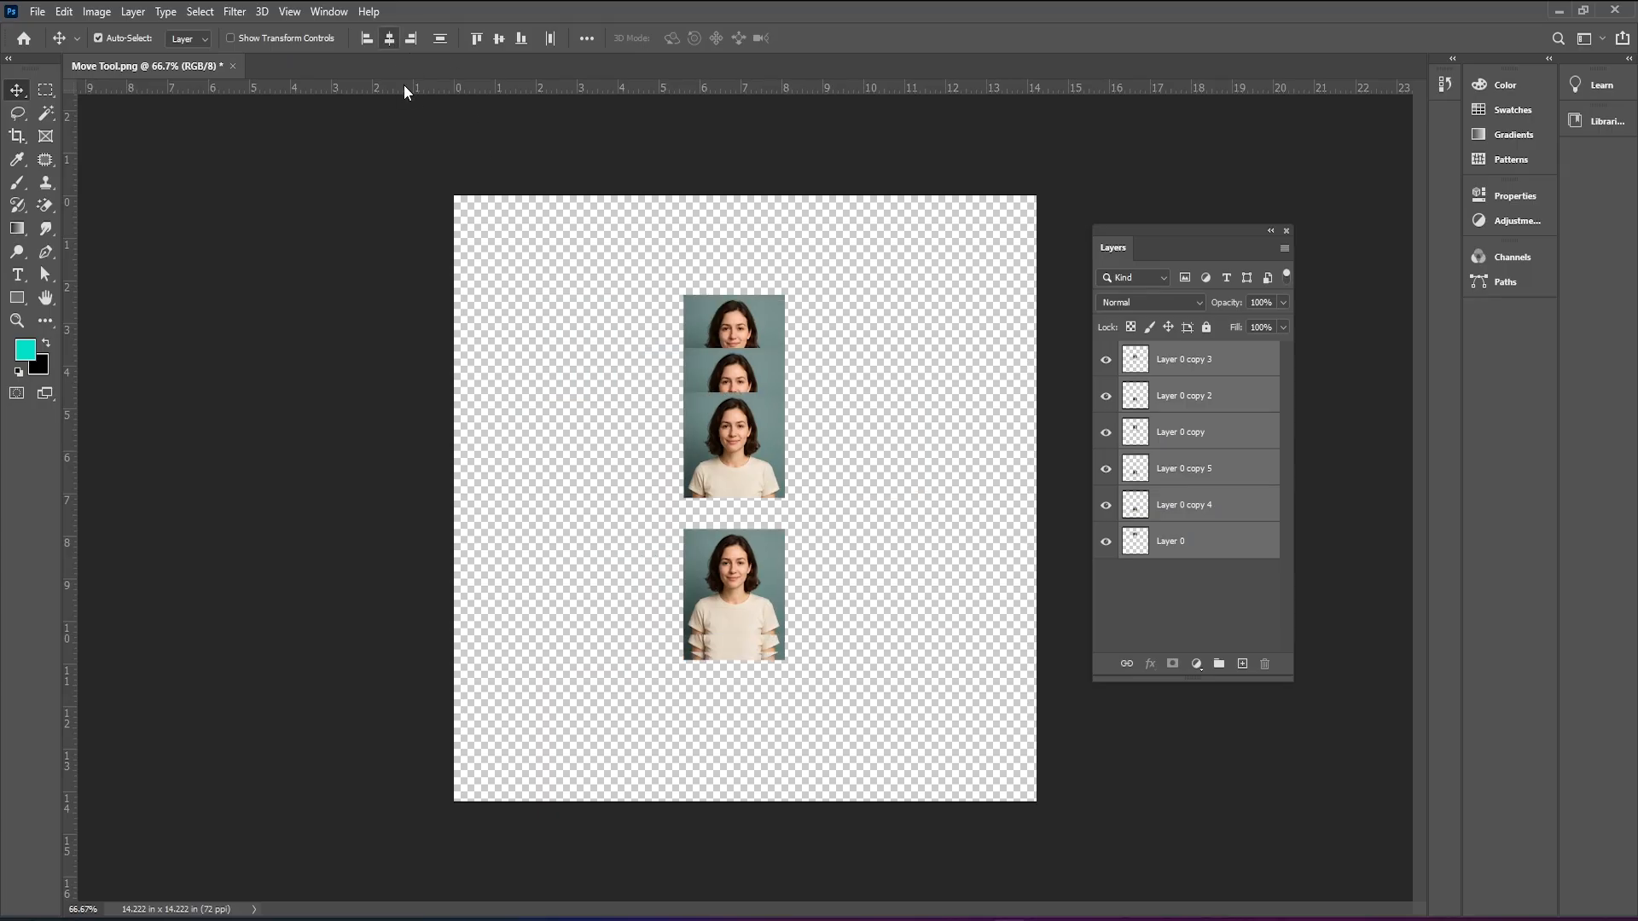
pyautogui.click(438, 40)
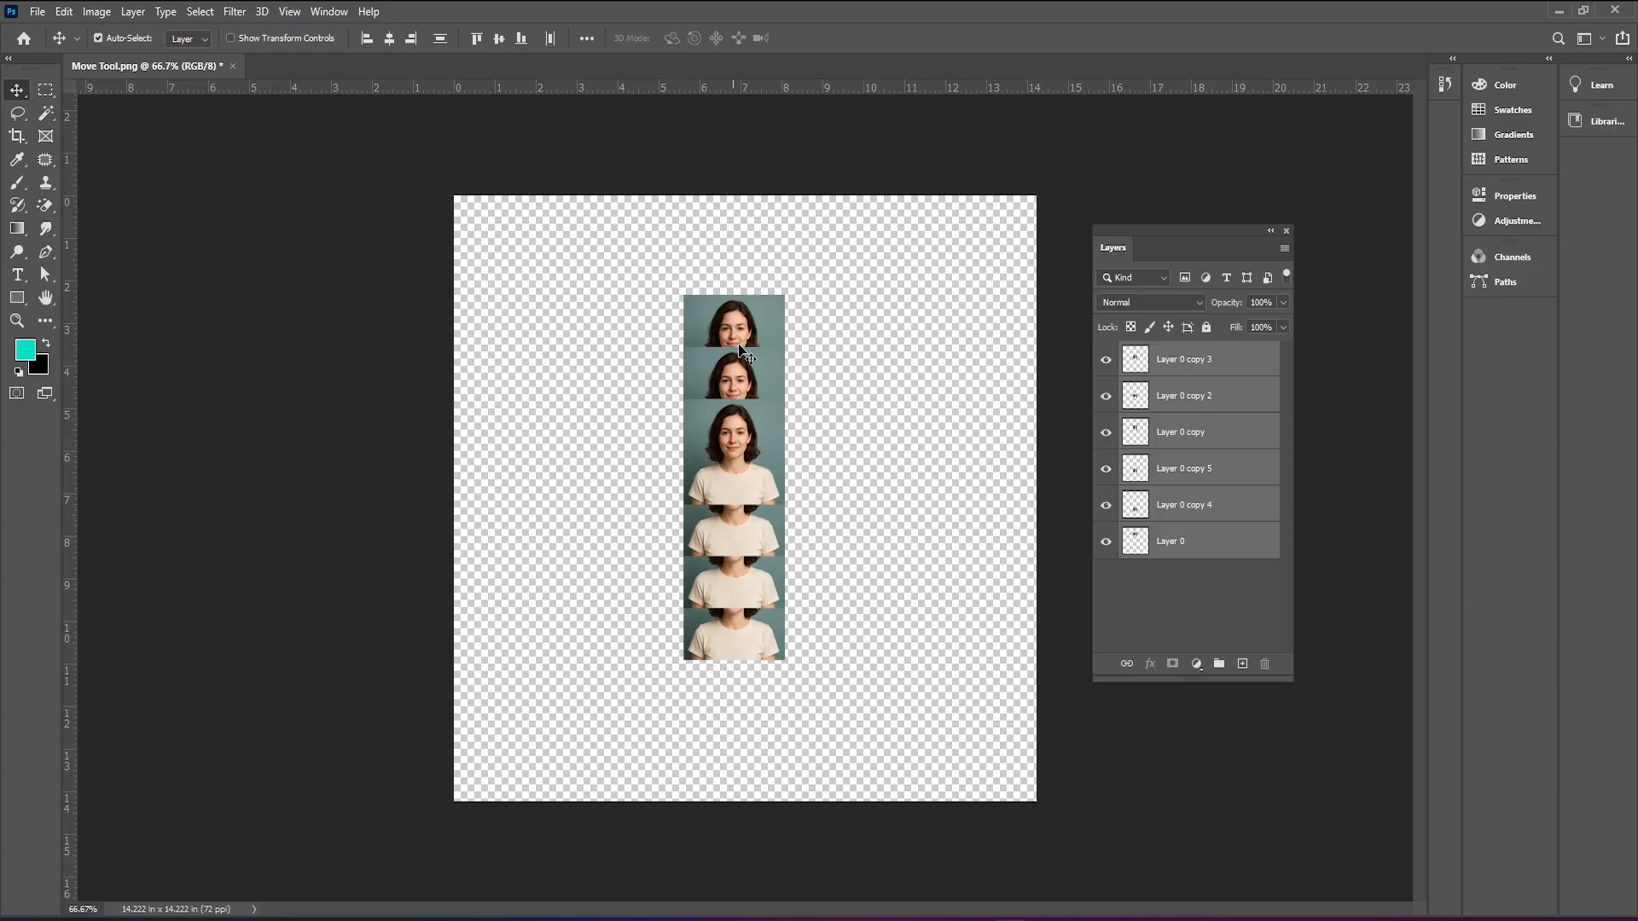
pyautogui.hotkey('ctrl', 'z')
pyautogui.hotkey('ctrl', 'z')
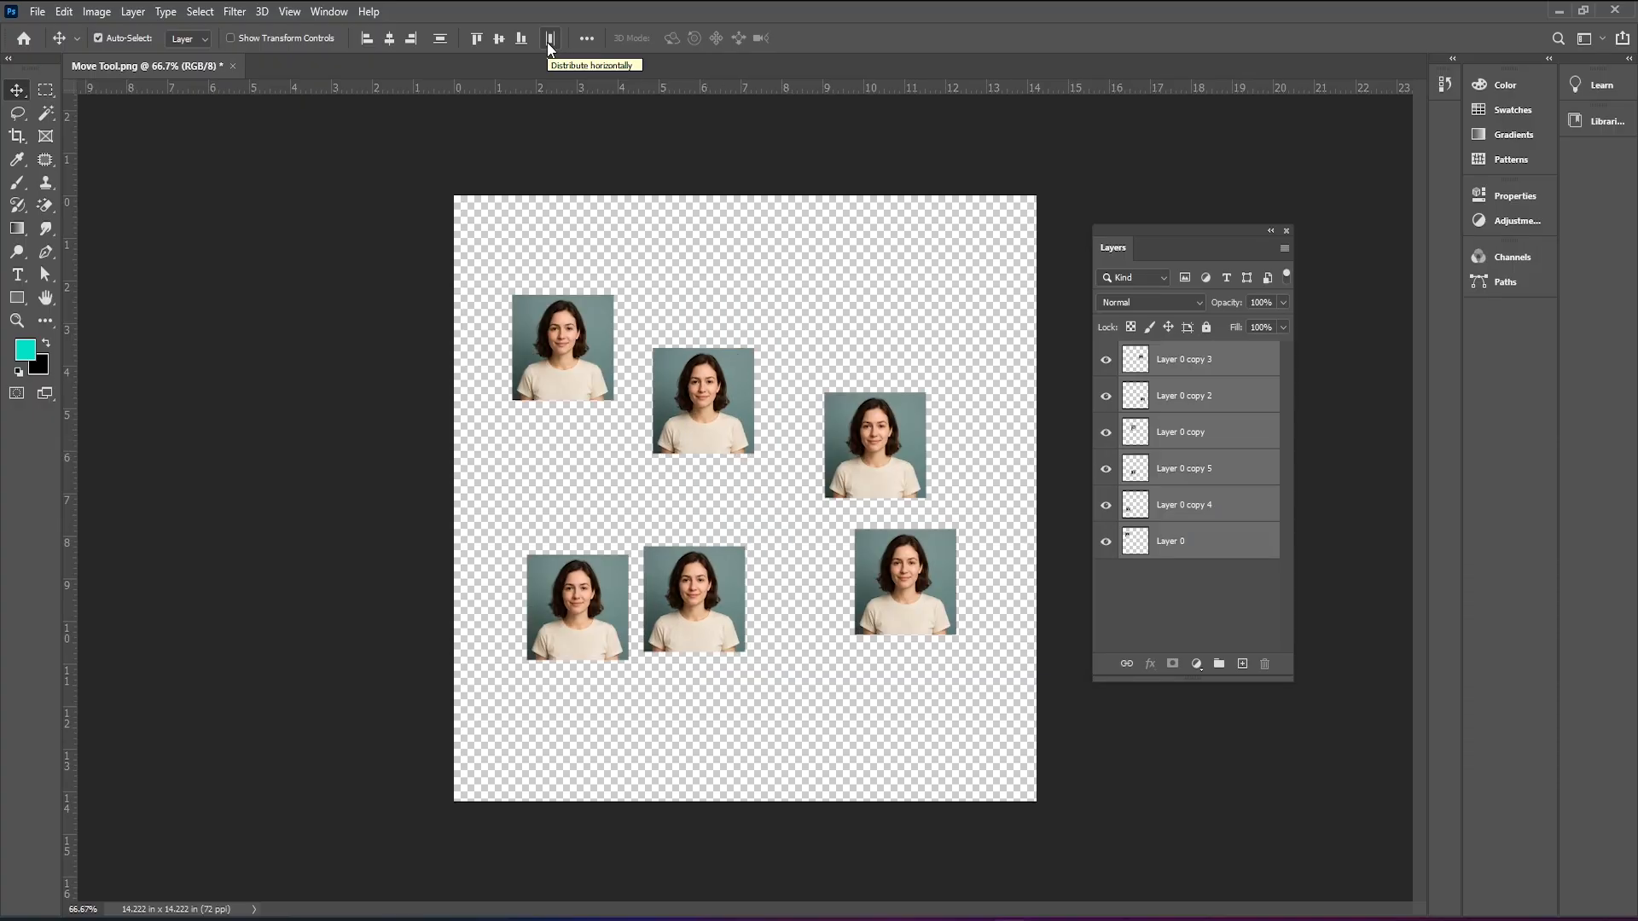
# Try aligning all six portraits by vertical centers and distributing them horizontally, and undo both changes.
pyautogui.click(500, 39)
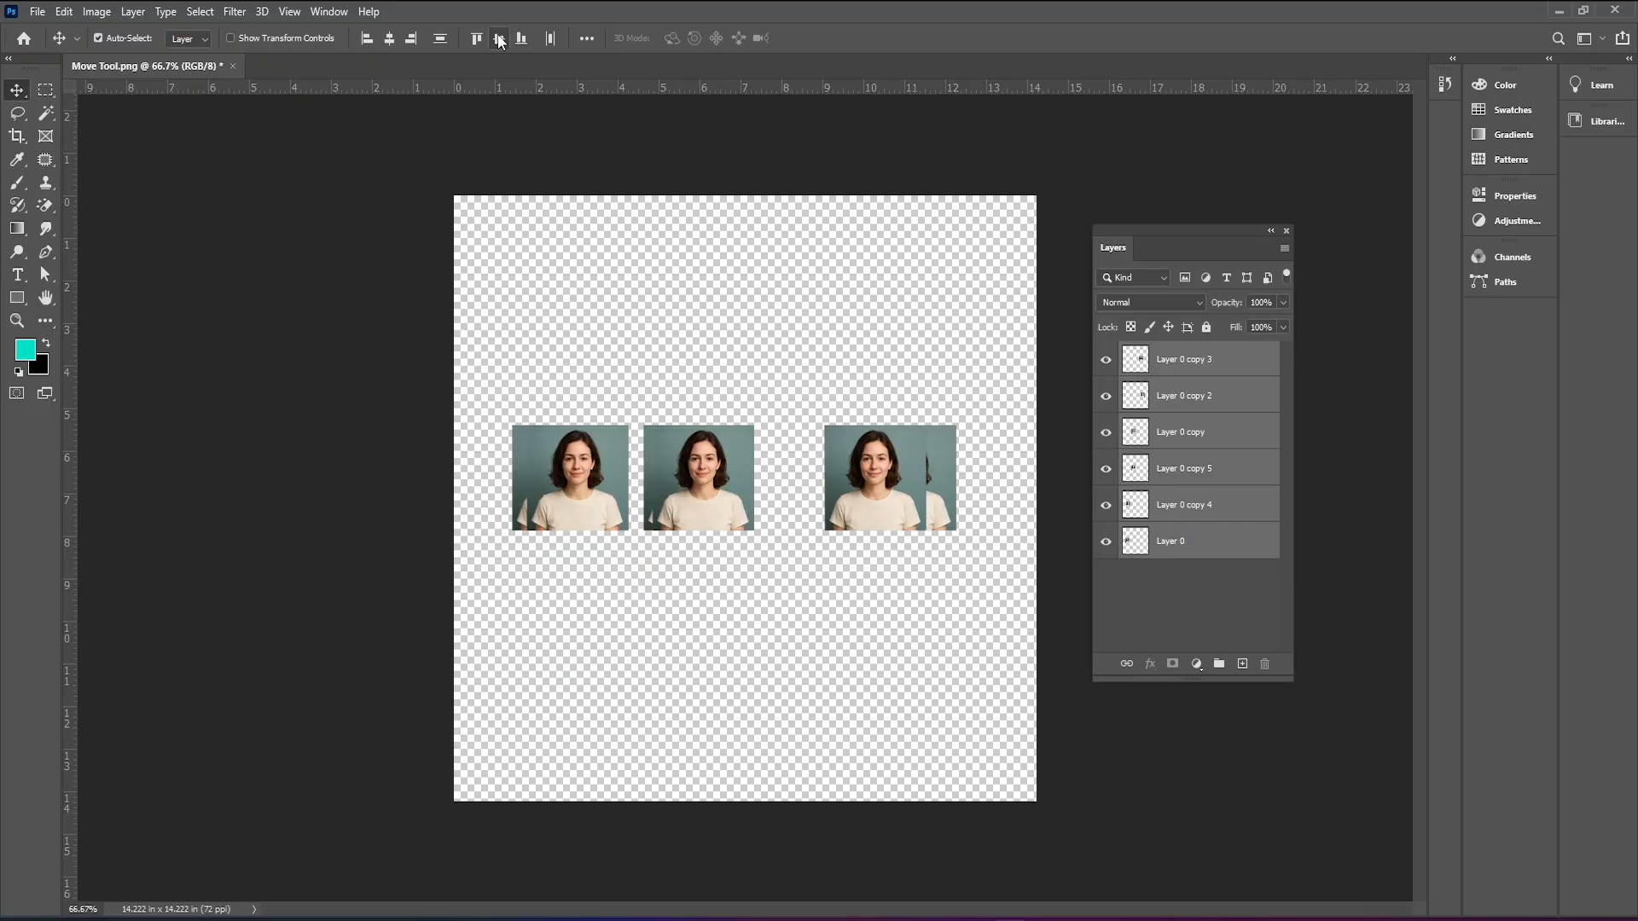
pyautogui.click(551, 39)
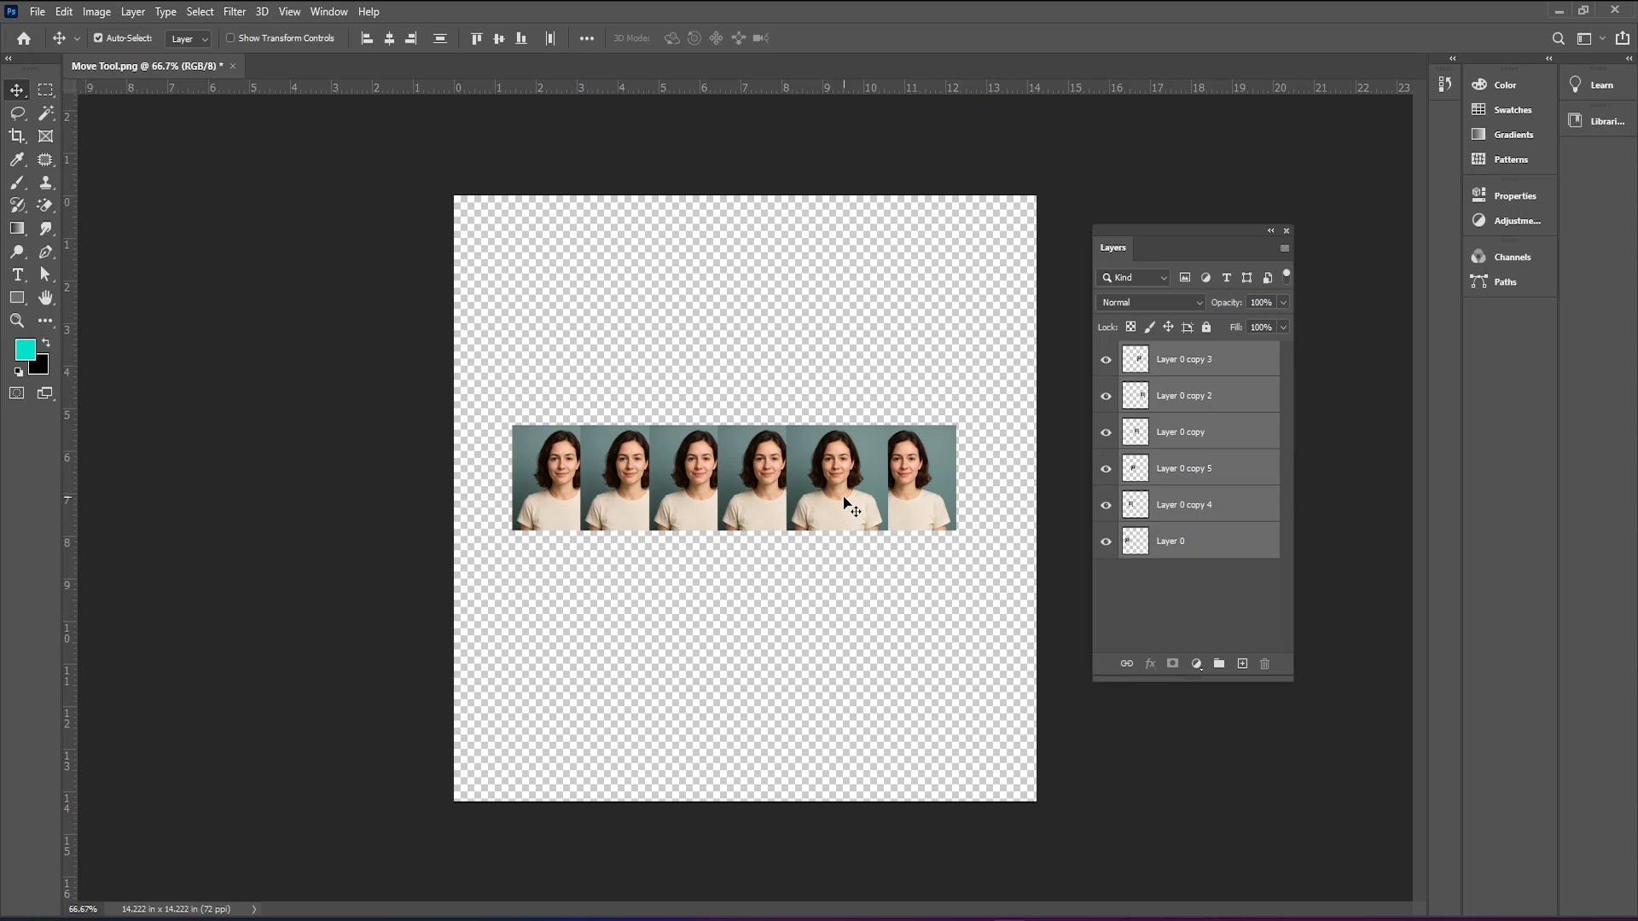
pyautogui.hotkey('ctrl', 'z')
pyautogui.hotkey('ctrl', 'z')
# With Align To set to Canvas, center the portraits horizontally on the canvas in an evenly distributed vertical column, and deselect all layers.
pyautogui.click(587, 38)
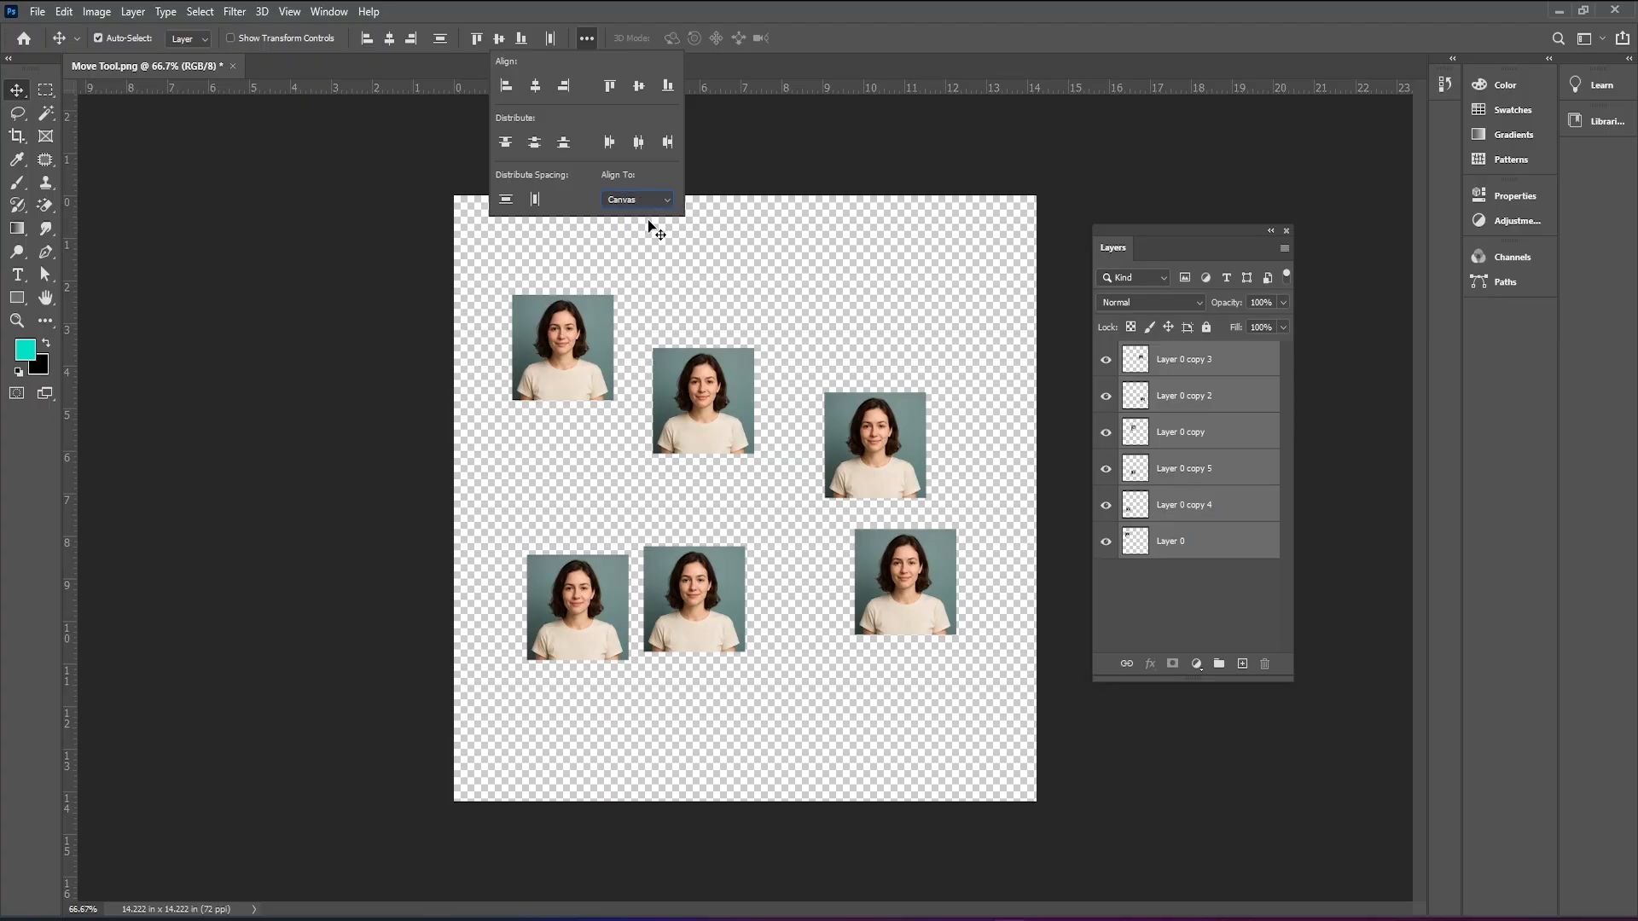
pyautogui.click(506, 86)
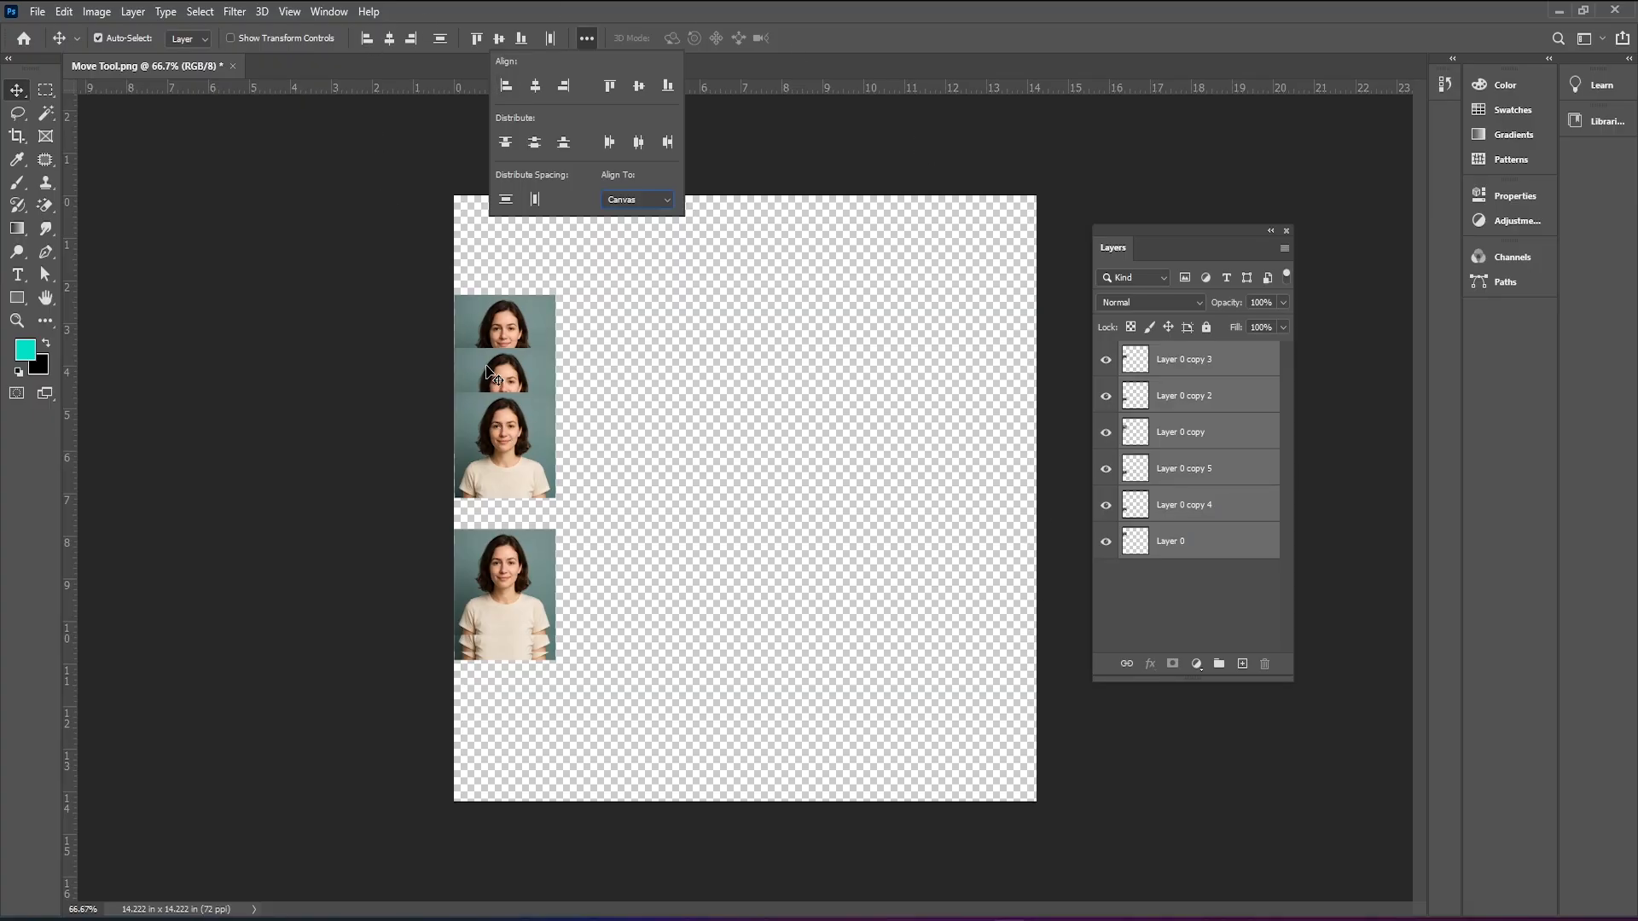
pyautogui.click(563, 86)
pyautogui.click(639, 85)
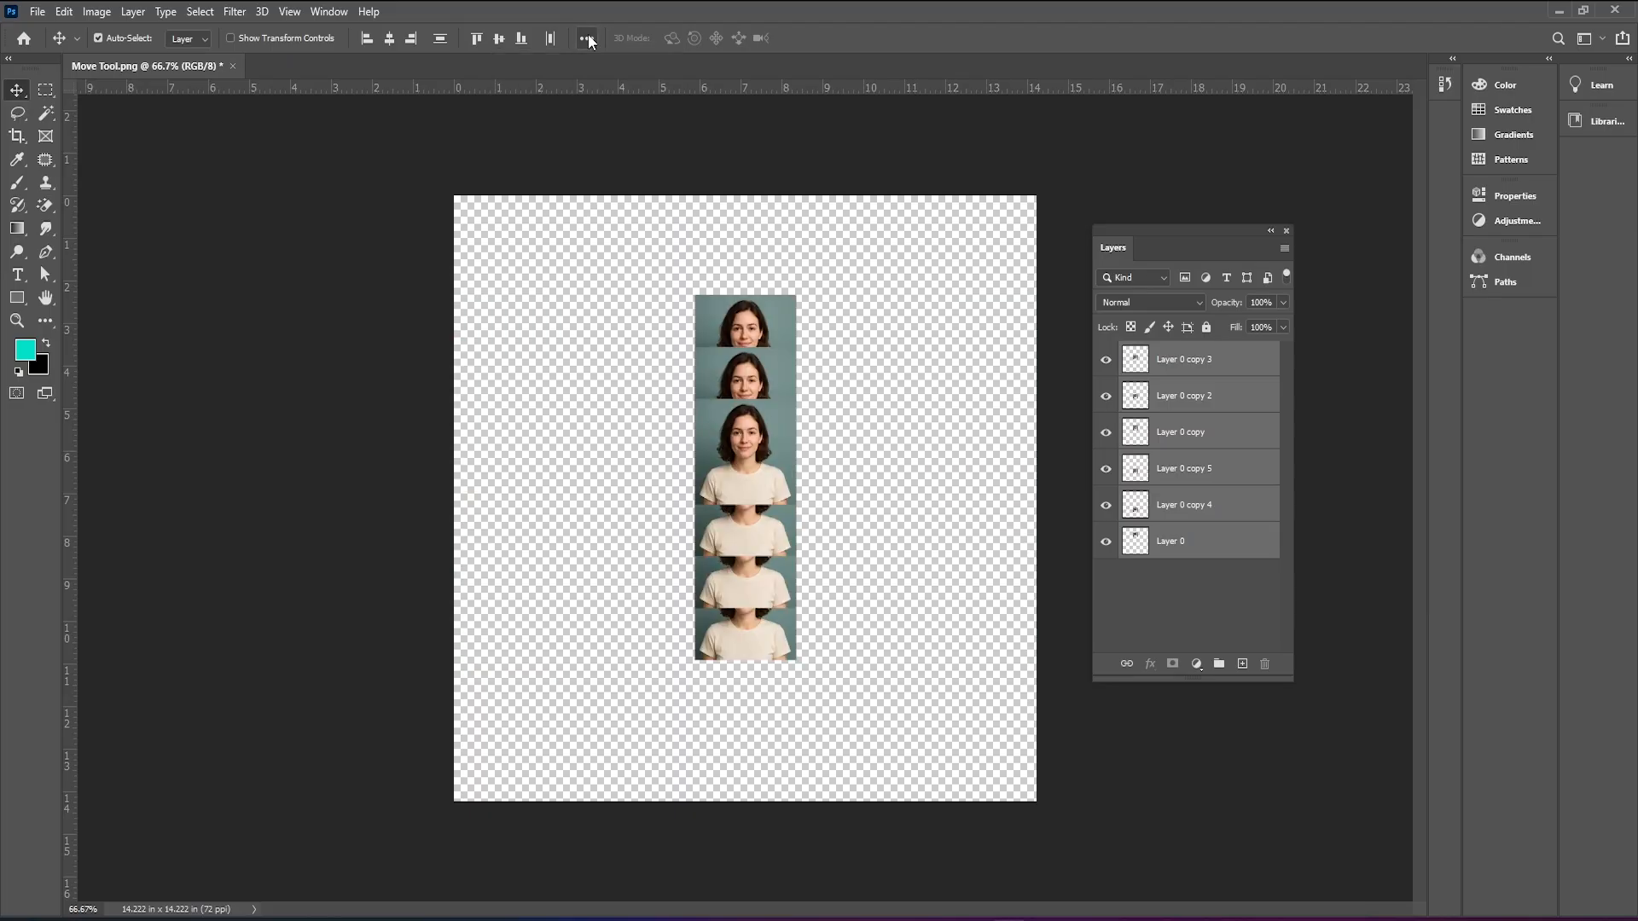
pyautogui.click(252, 452)
pyautogui.click(778, 480)
pyautogui.click(809, 456)
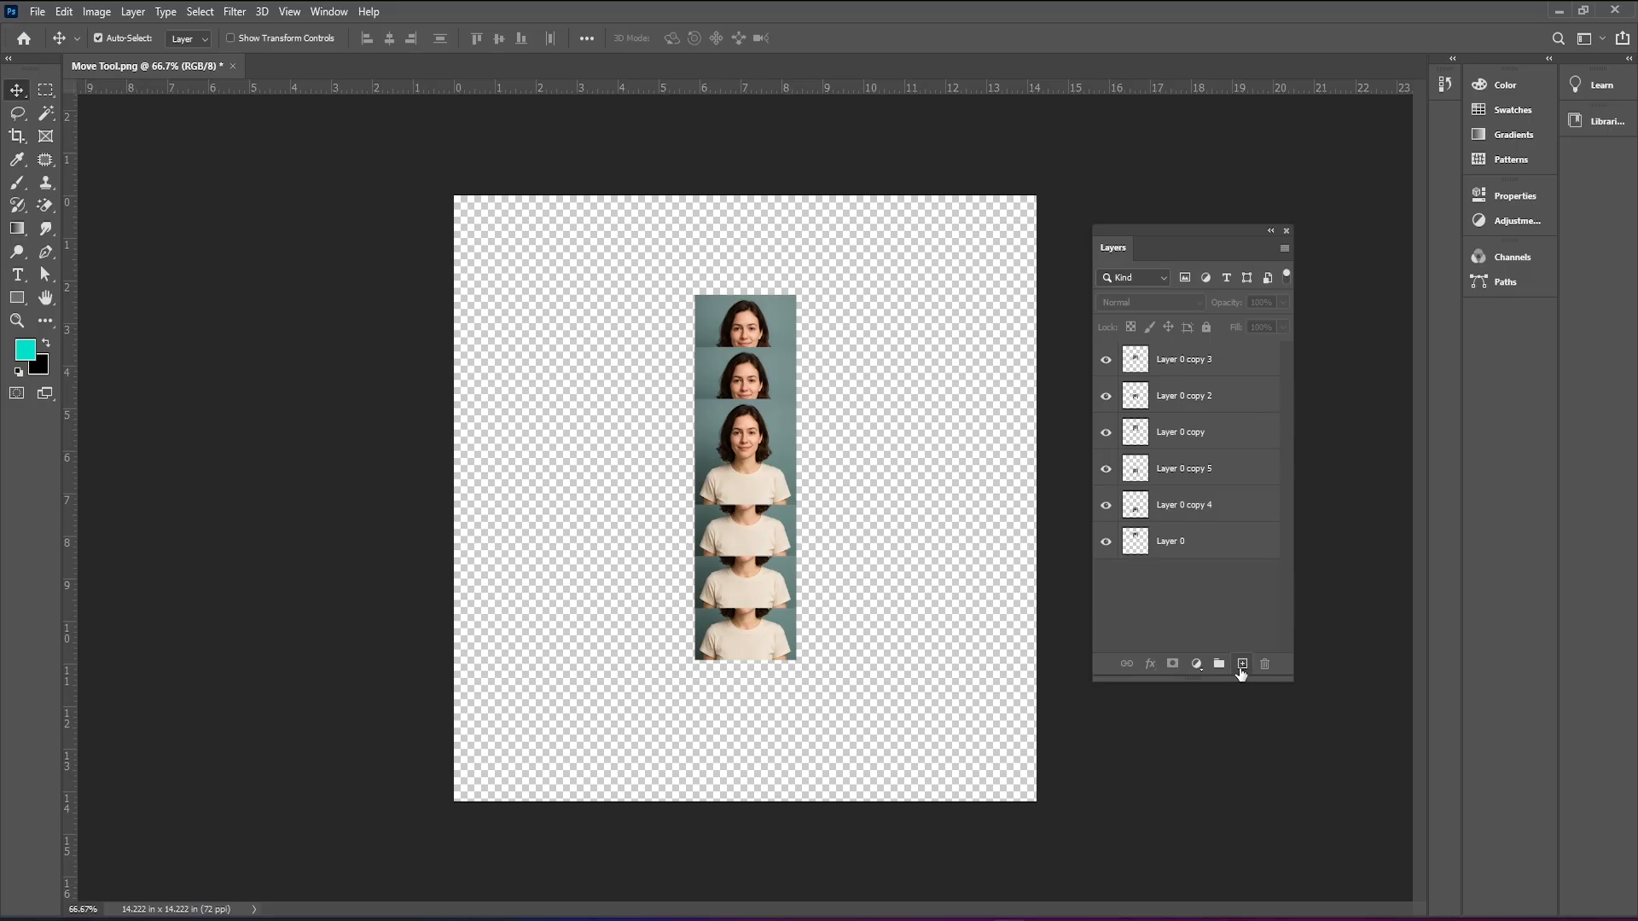
# Add a new layer beneath Layer 0 and fill it first with the teal foreground color, then with the black background color.
pyautogui.click(1242, 665)
pyautogui.moveTo(1245, 365); pyautogui.dragTo(1212, 611)
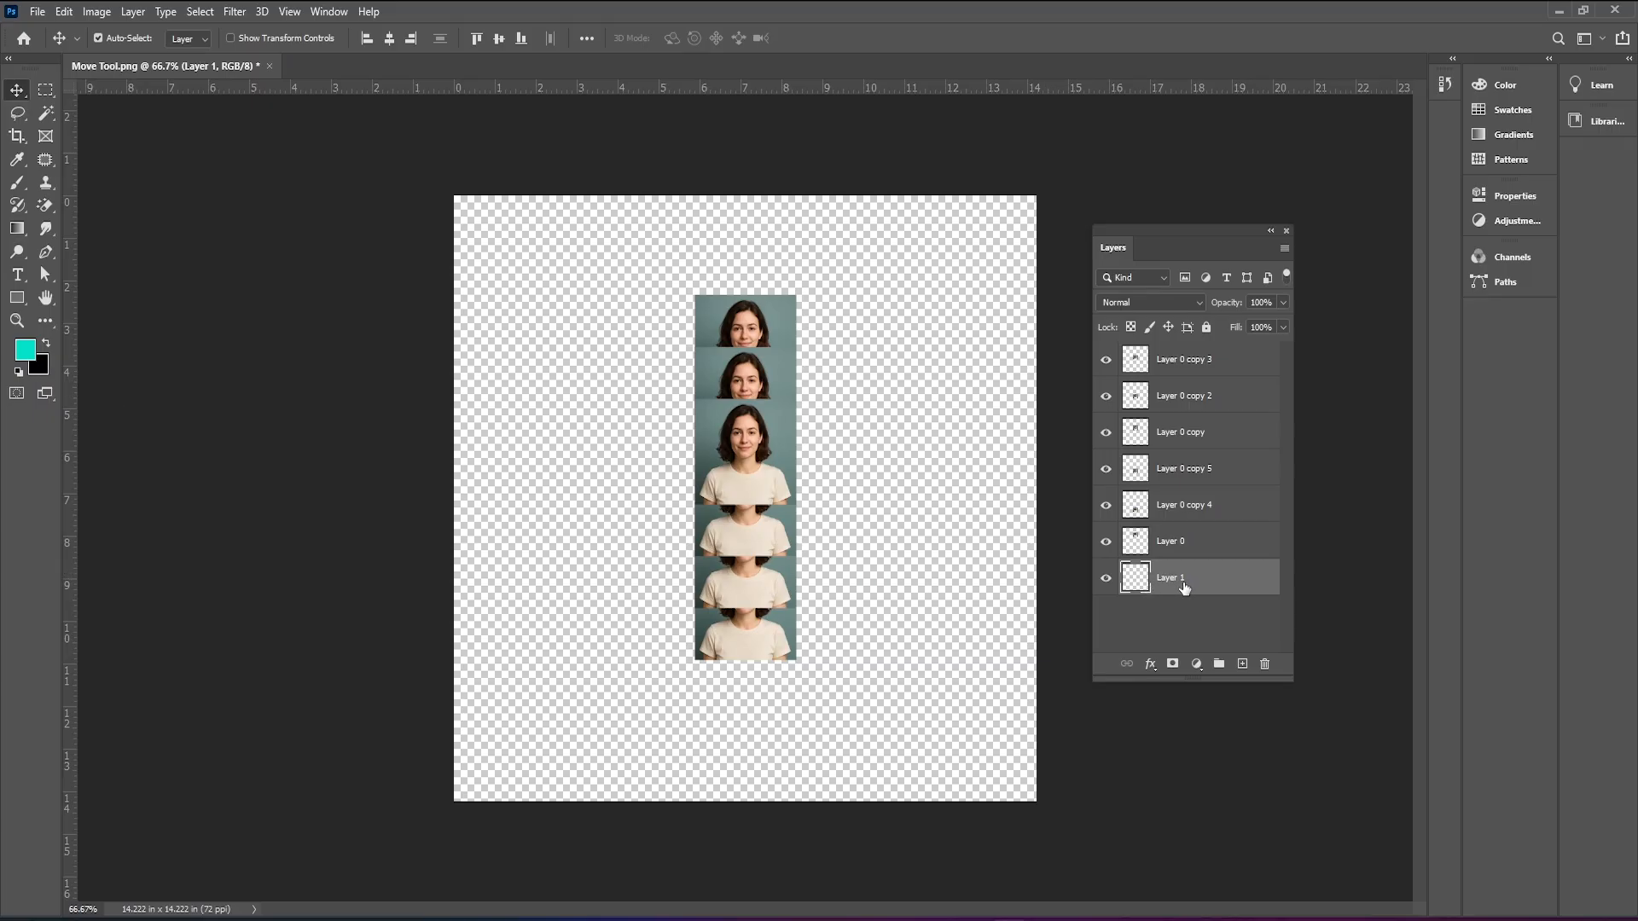
pyautogui.hotkey('alt', 'BackSpace')
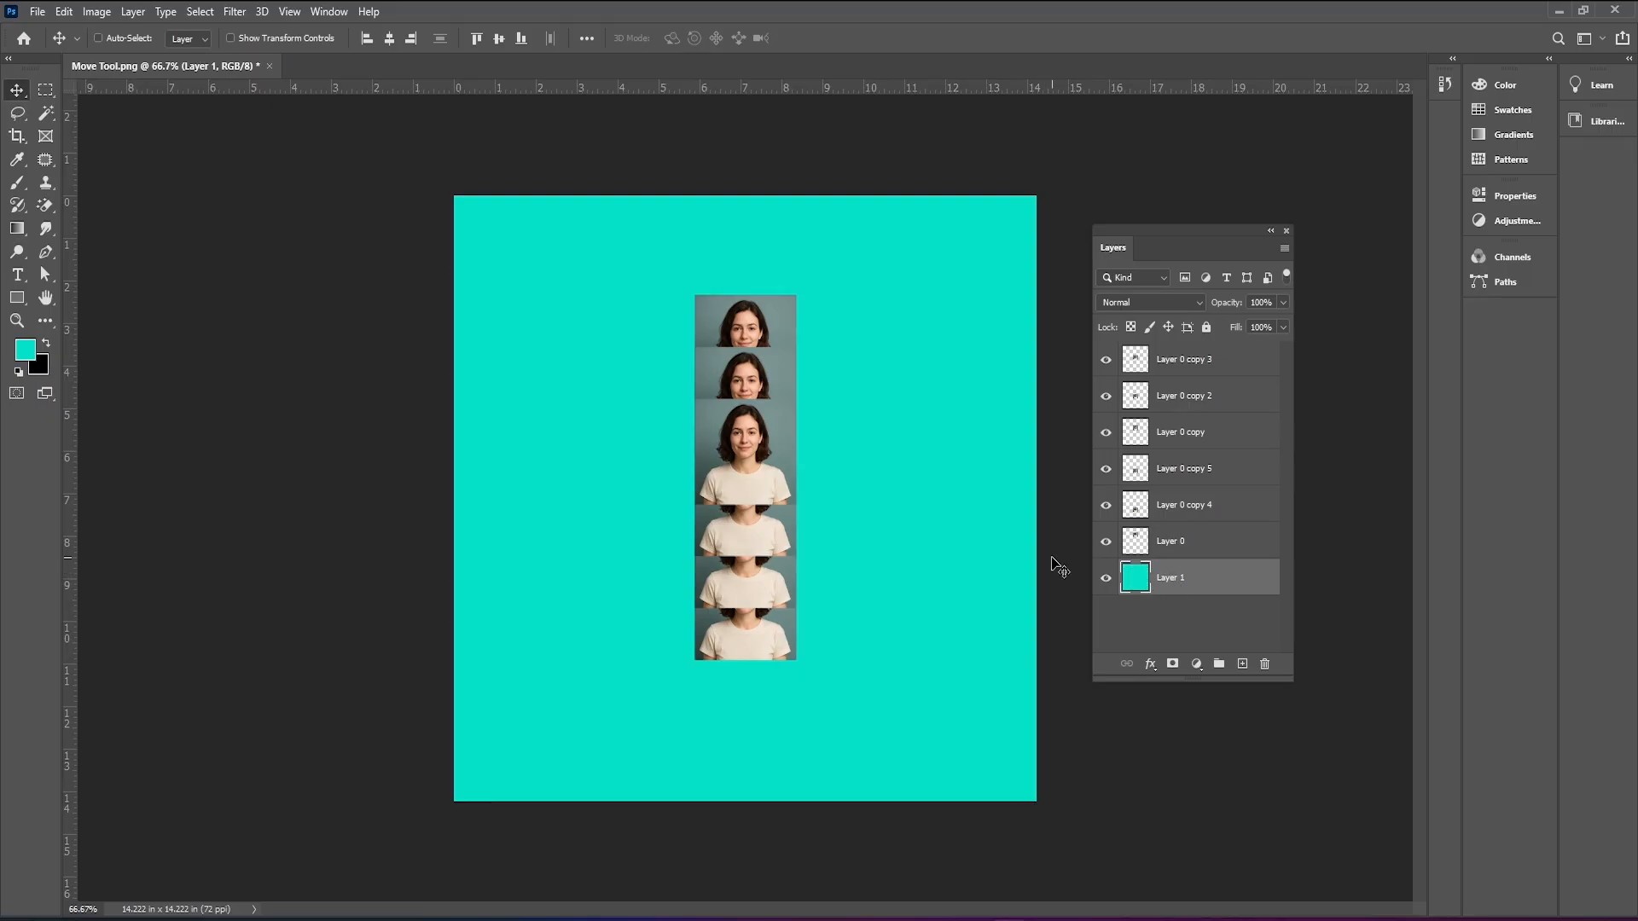
pyautogui.hotkey('ctrl', 'BackSpace')
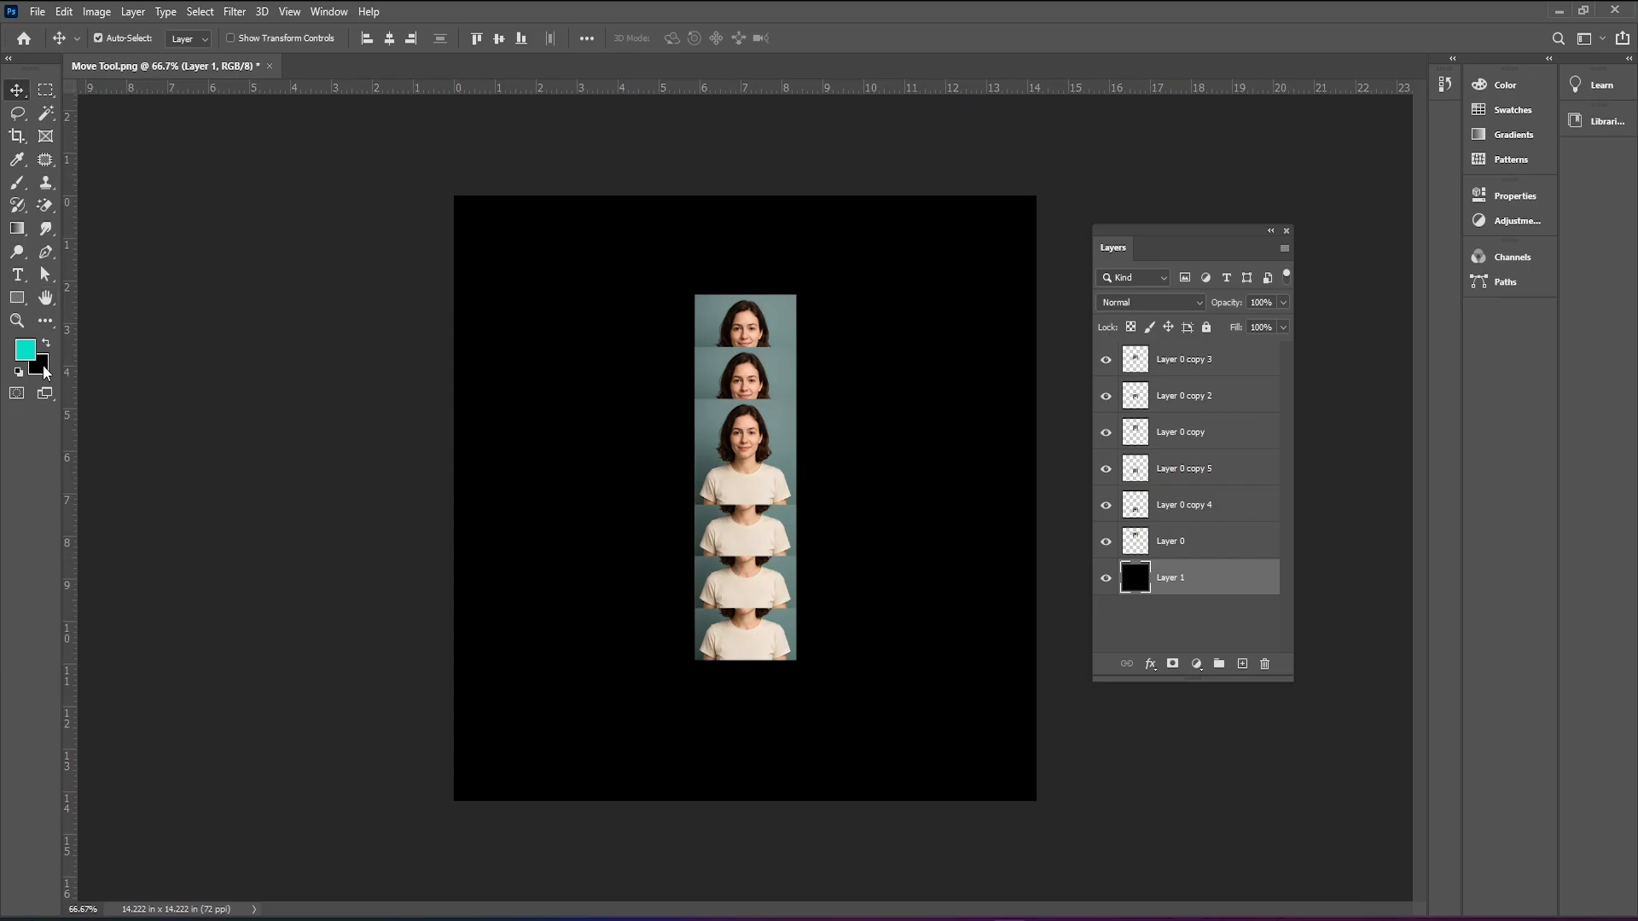
# Set the background color to white (ffffff) and fill Layer 1 with it.
pyautogui.click(42, 371)
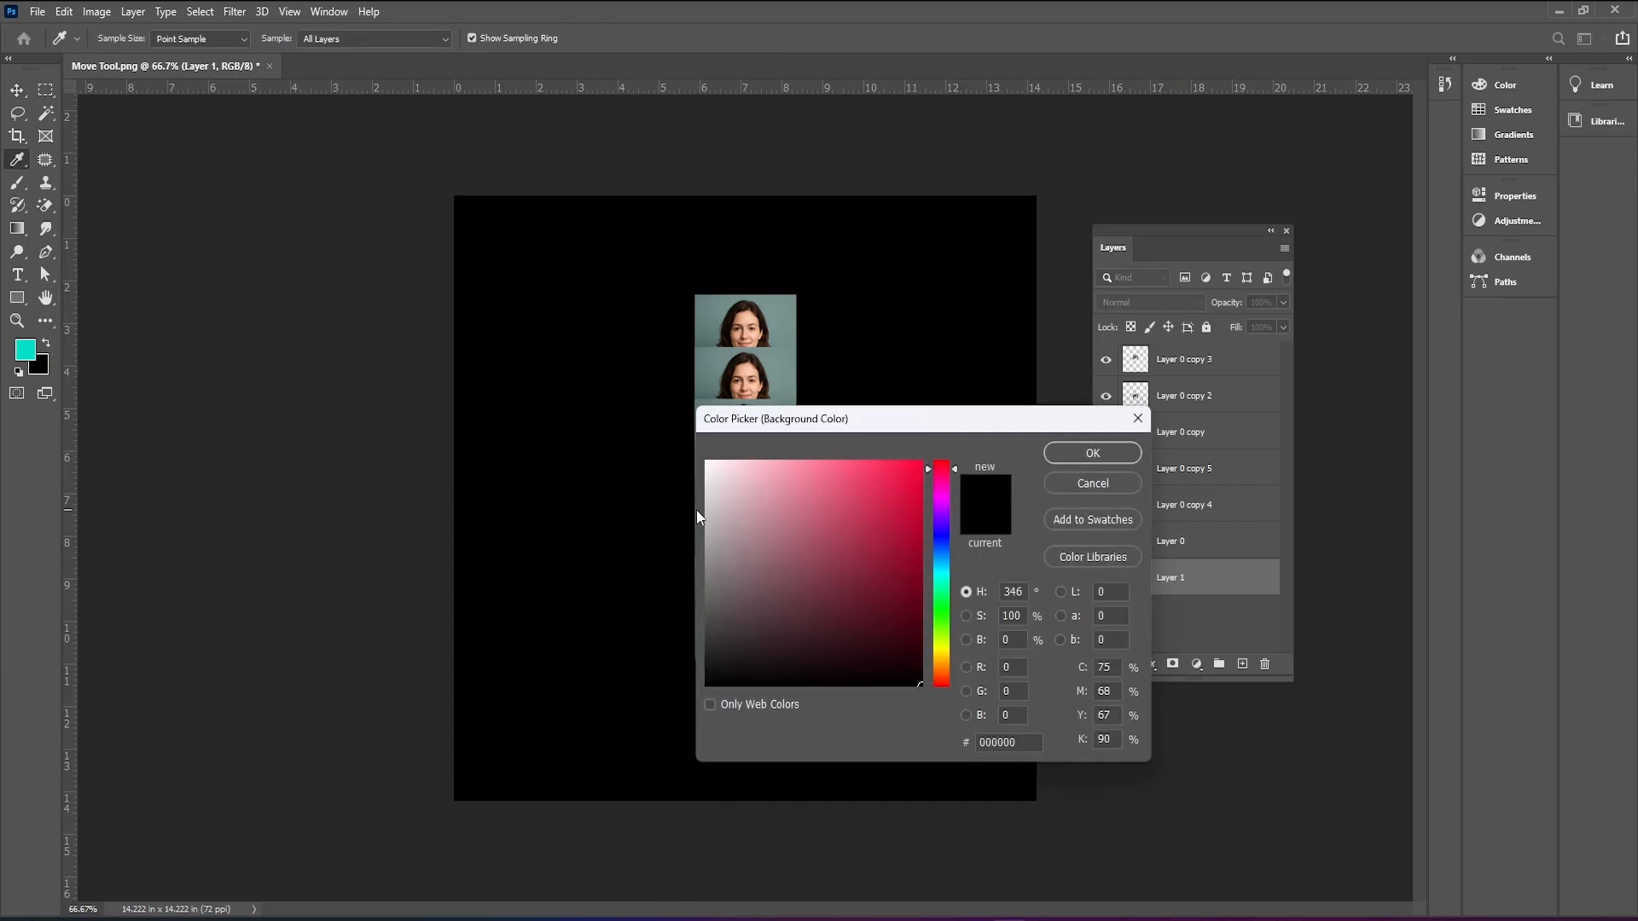
pyautogui.click(732, 477)
pyautogui.moveTo(732, 477); pyautogui.dragTo(684, 447)
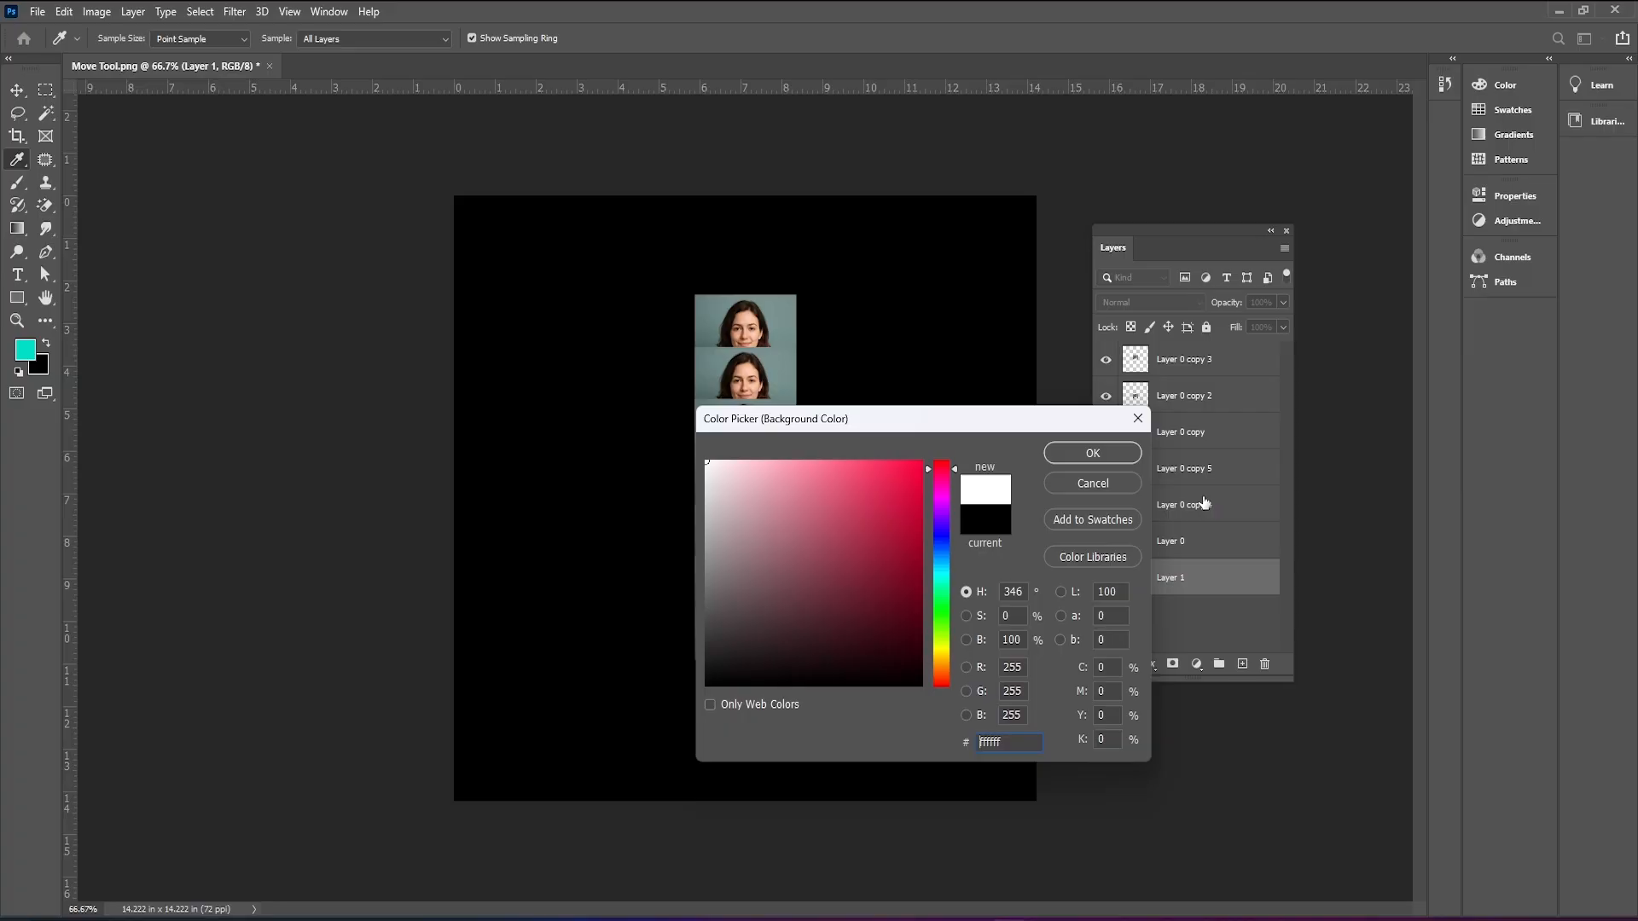
pyautogui.click(1103, 452)
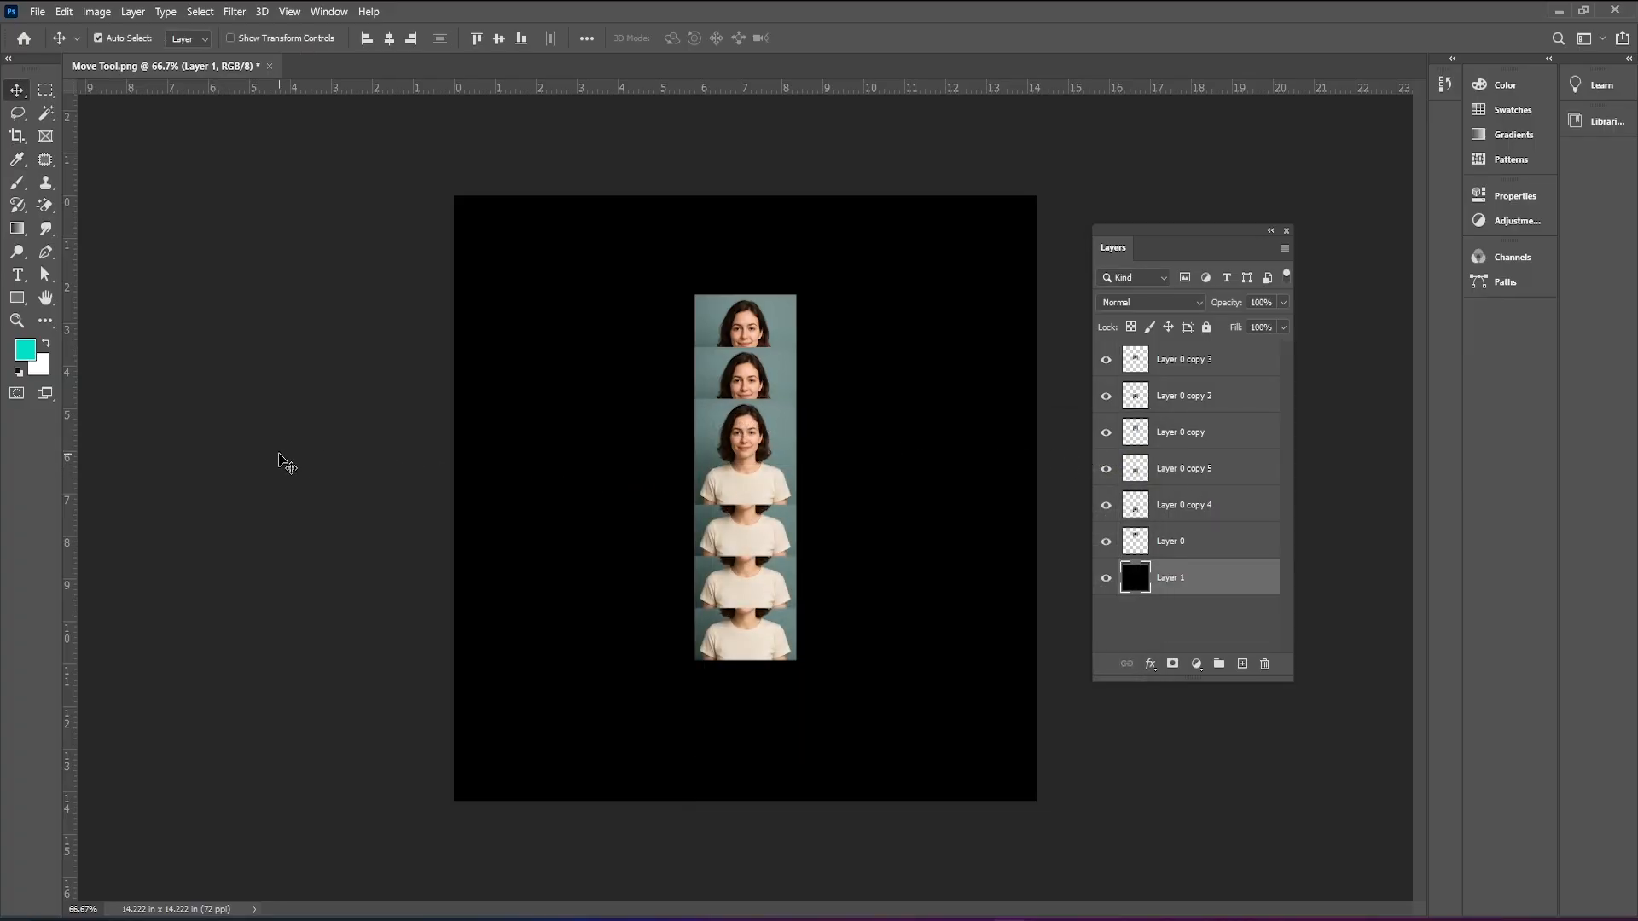
pyautogui.hotkey('ctrl', 'BackSpace')
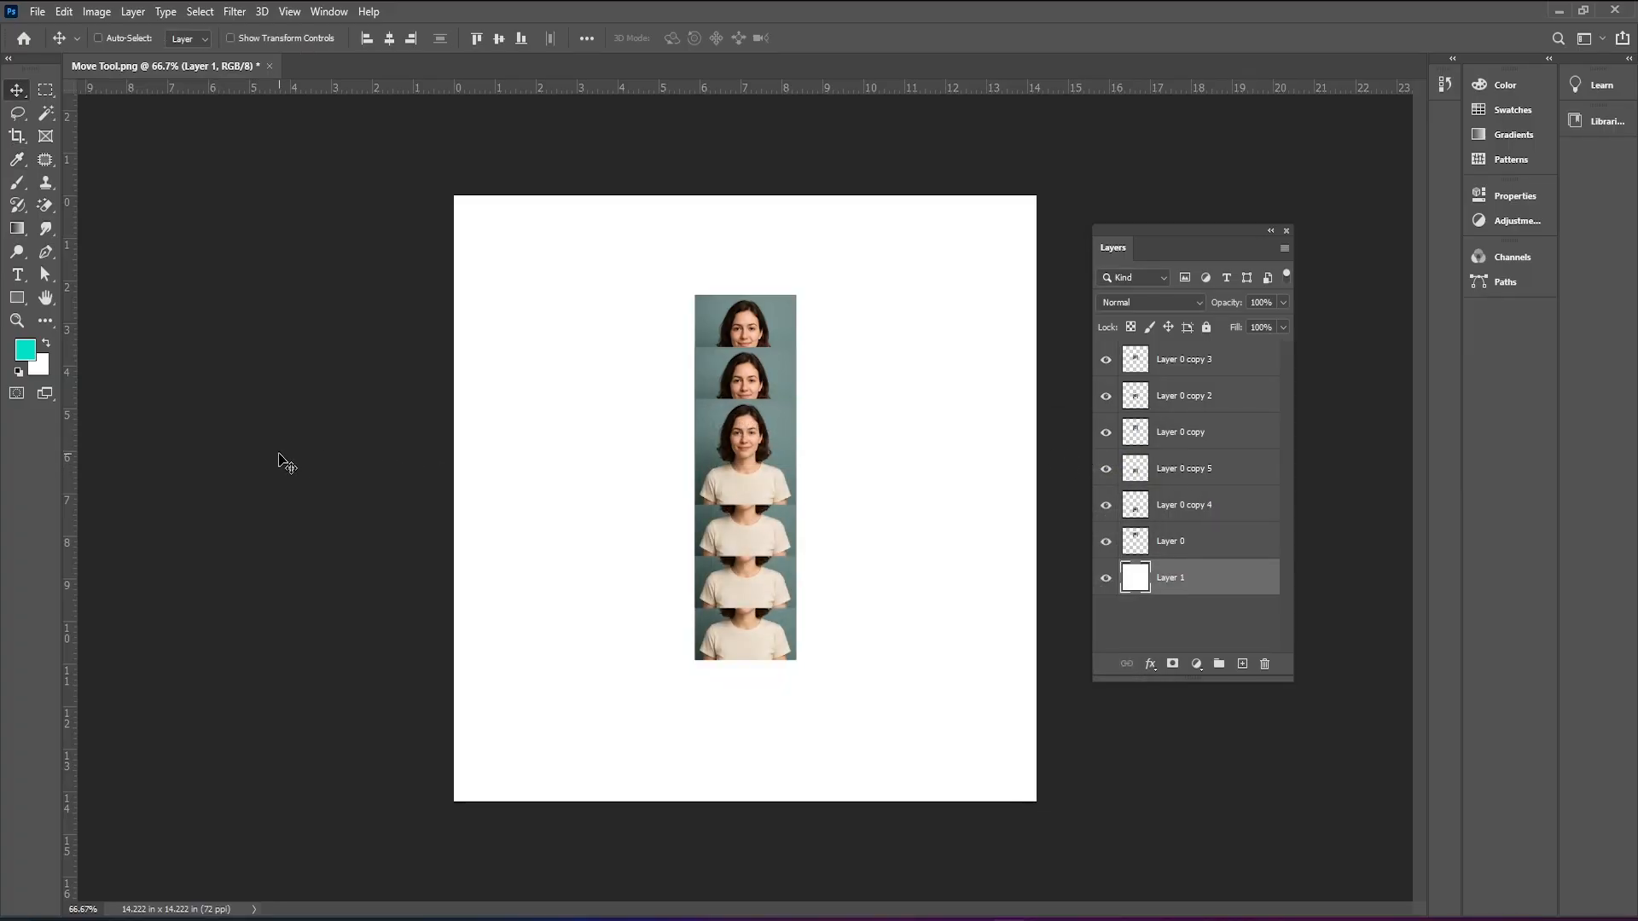